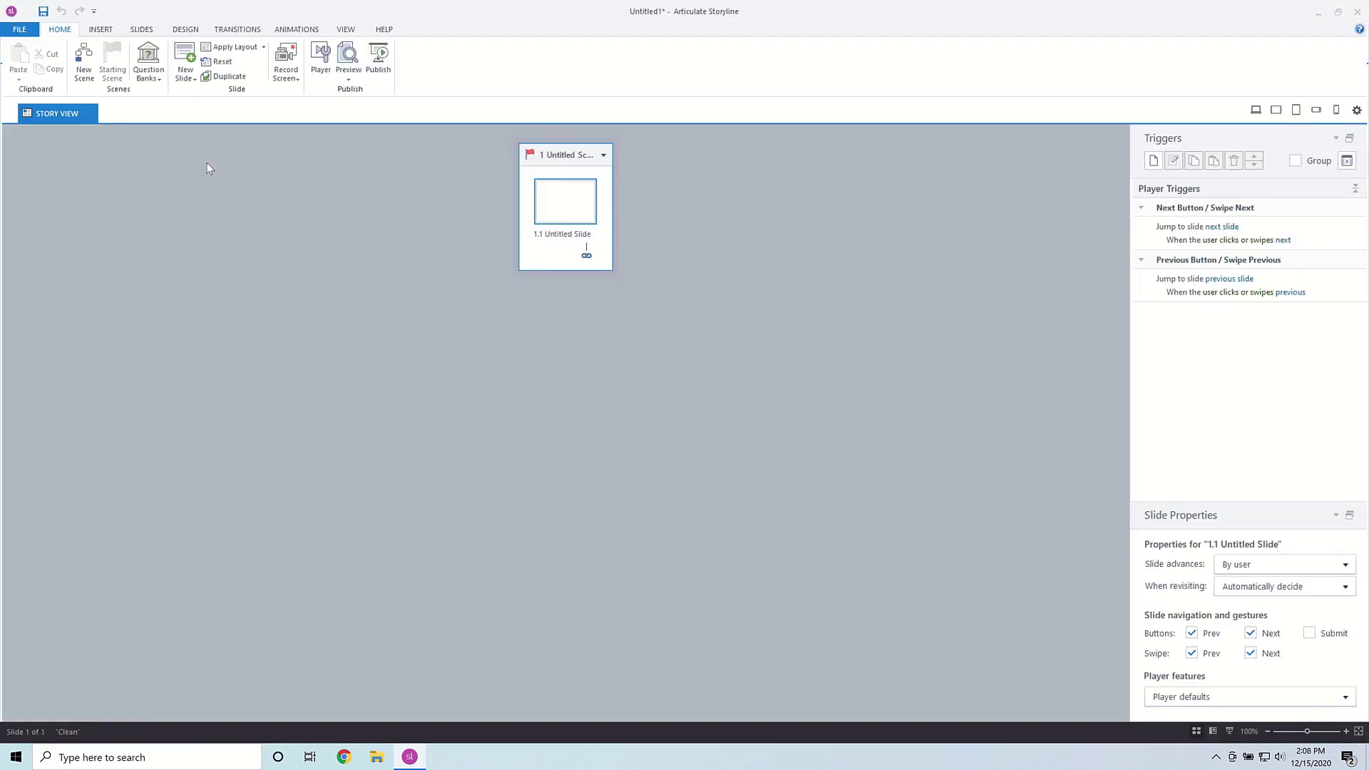
Step: Save the project to the Desktop as "Sample Project"
key("ctrl+s")
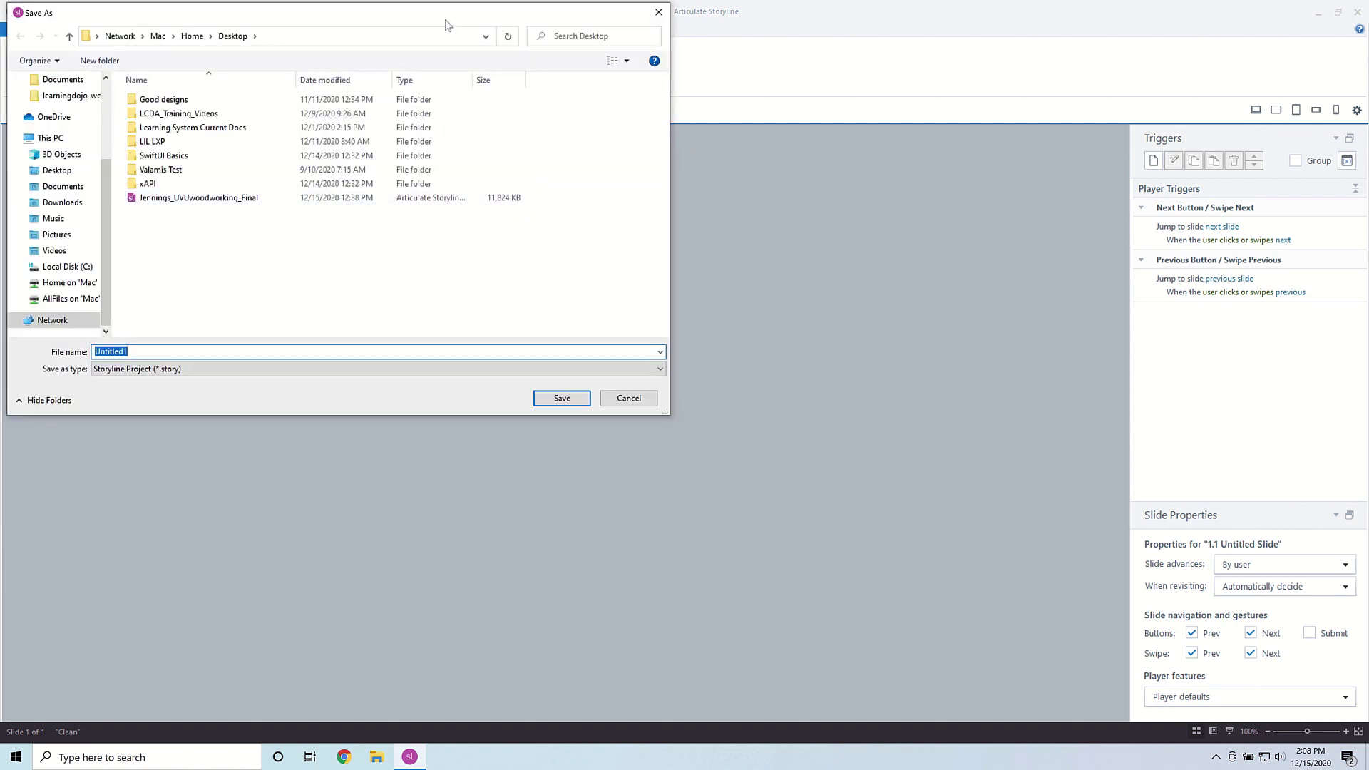
left_click_drag(446, 19, 721, 114)
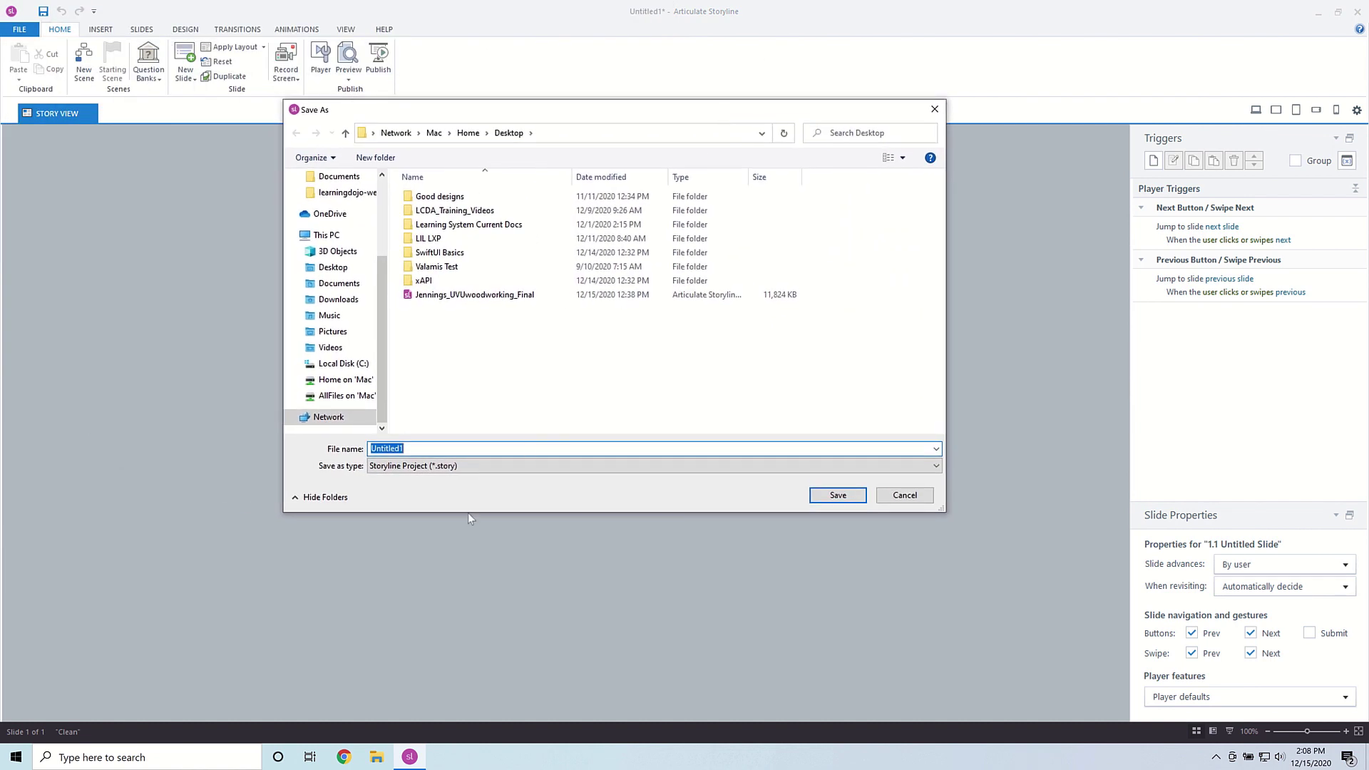
type("Sample Project")
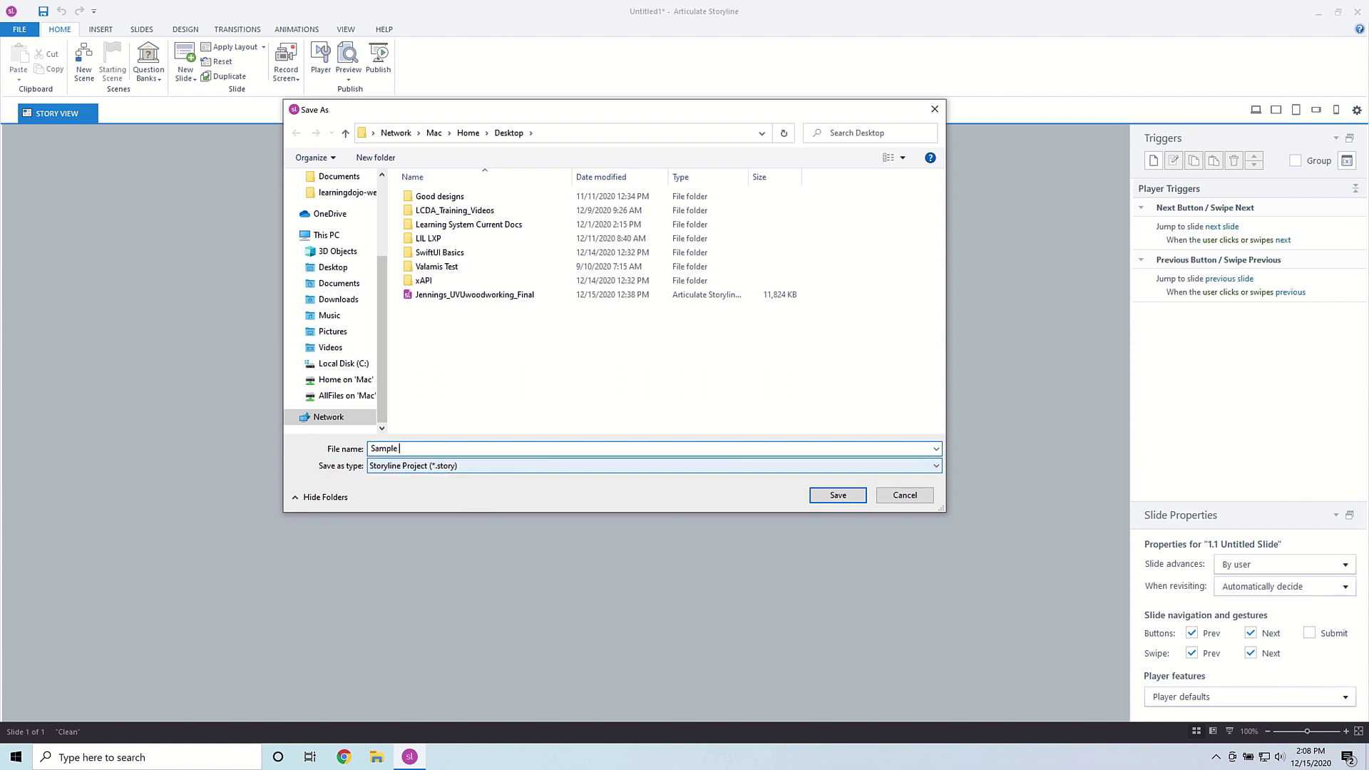
left_click(850, 500)
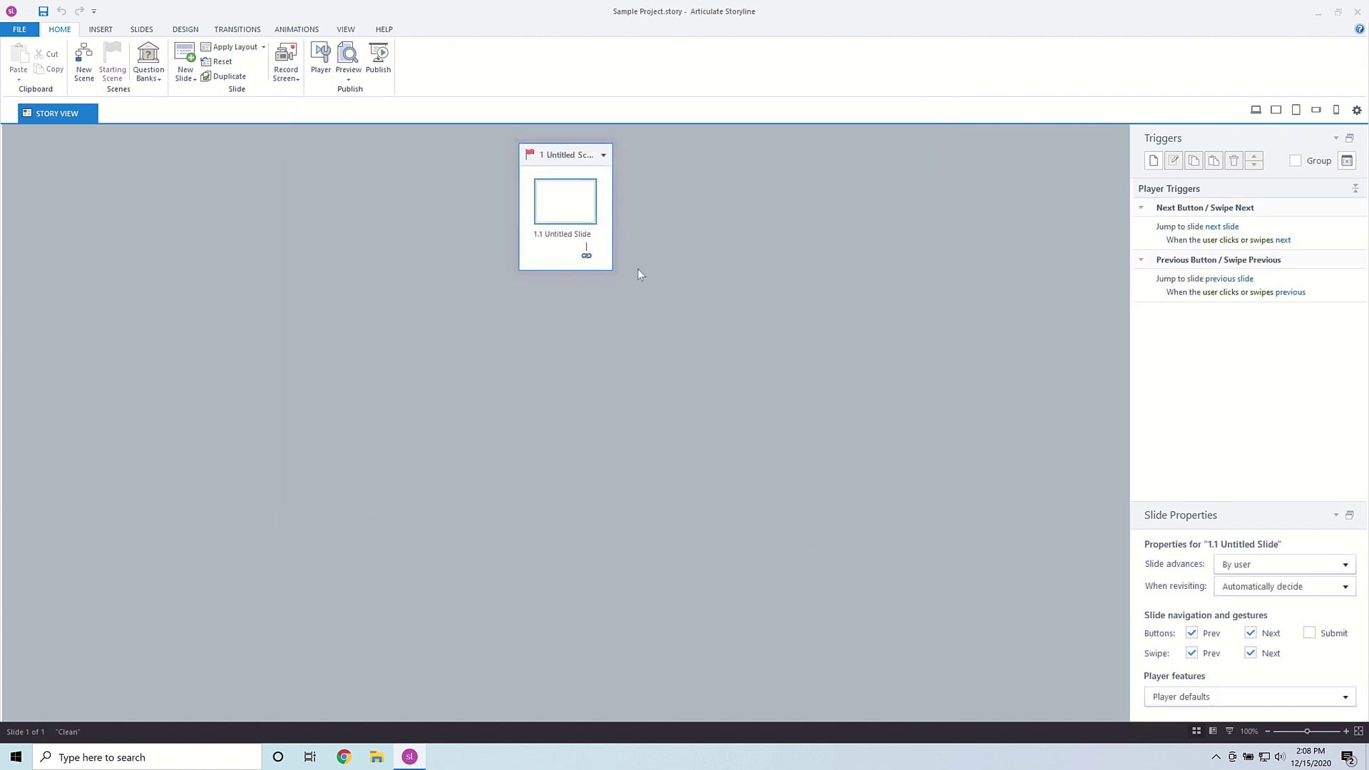
Step: Rename the first slide "Page 1" and open it for editing
left_click(581, 236)
type("Page 1")
key("Return")
double_click(571, 203)
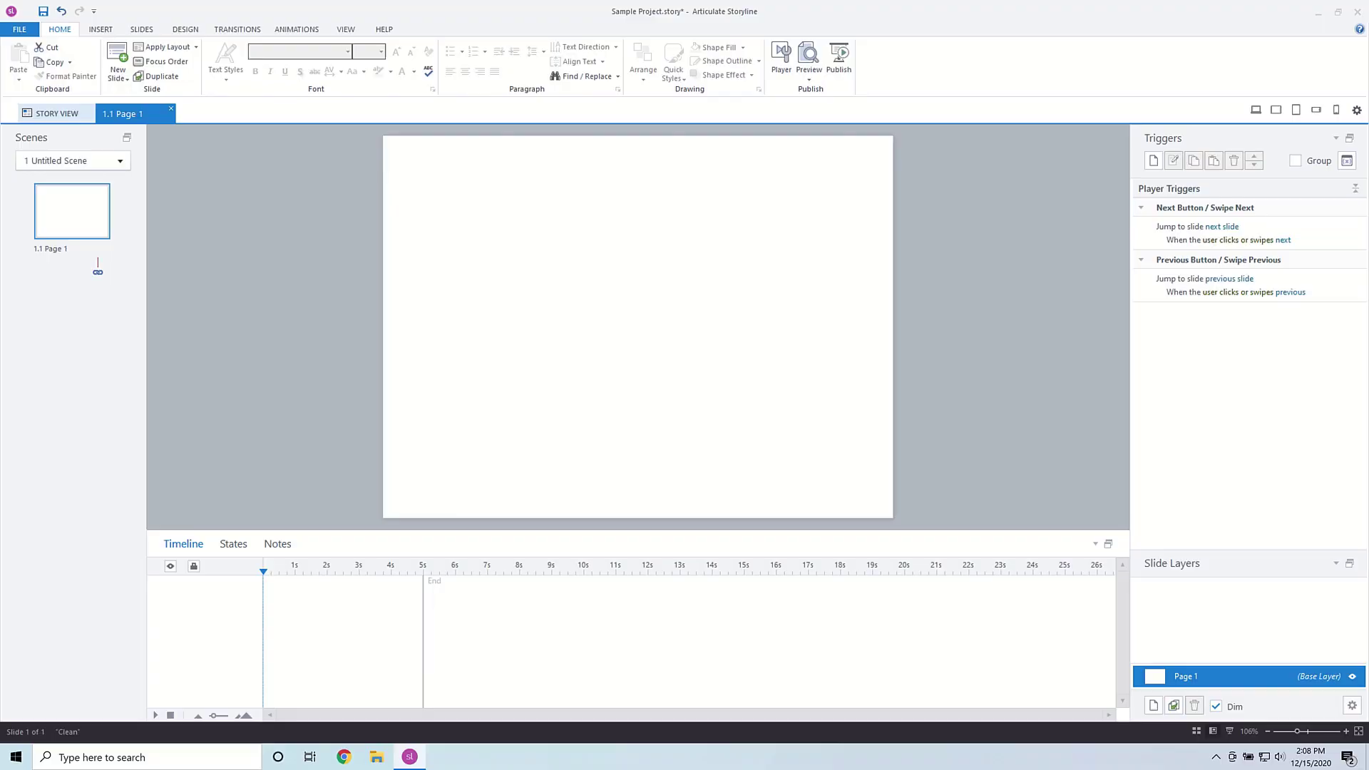
Step: Add a blank slide from the basic layouts after Page 1 and name it "Page 2"
right_click(103, 210)
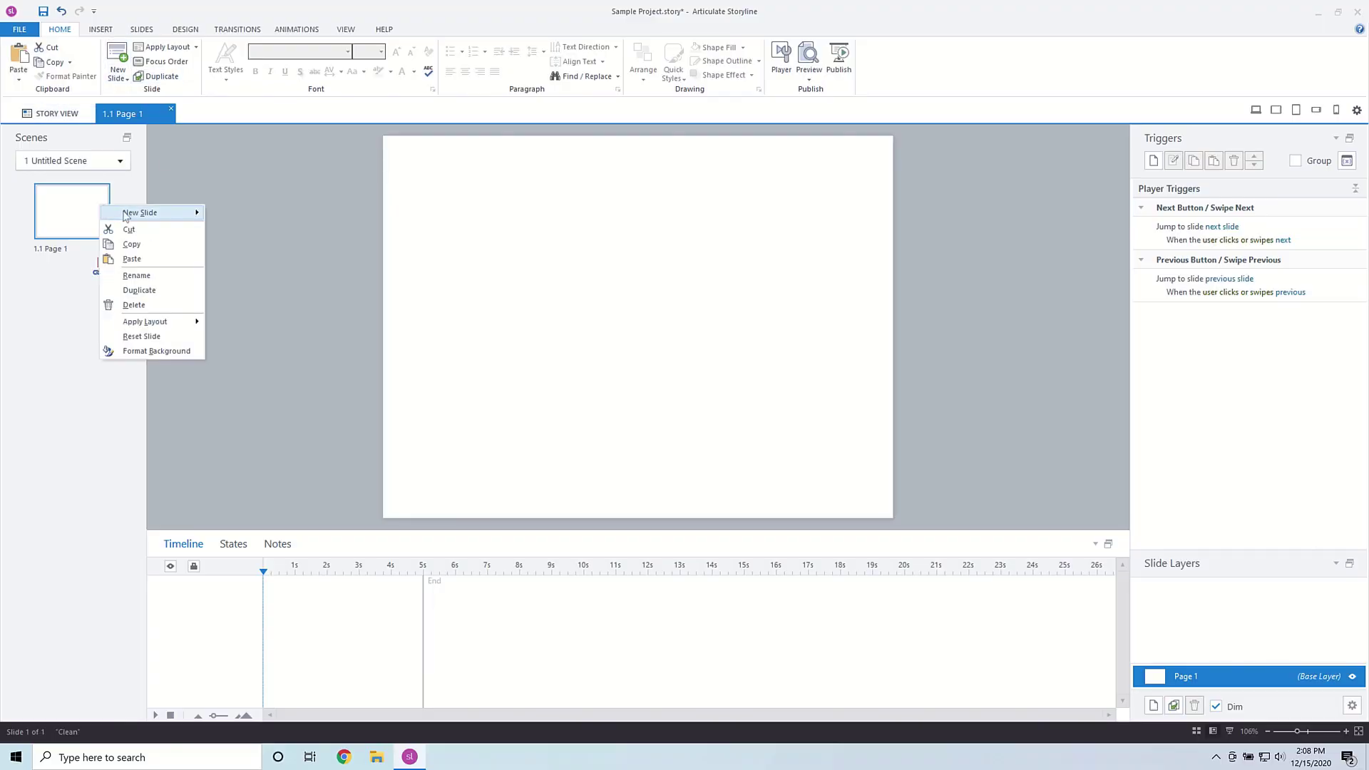
mouse_move(131, 216)
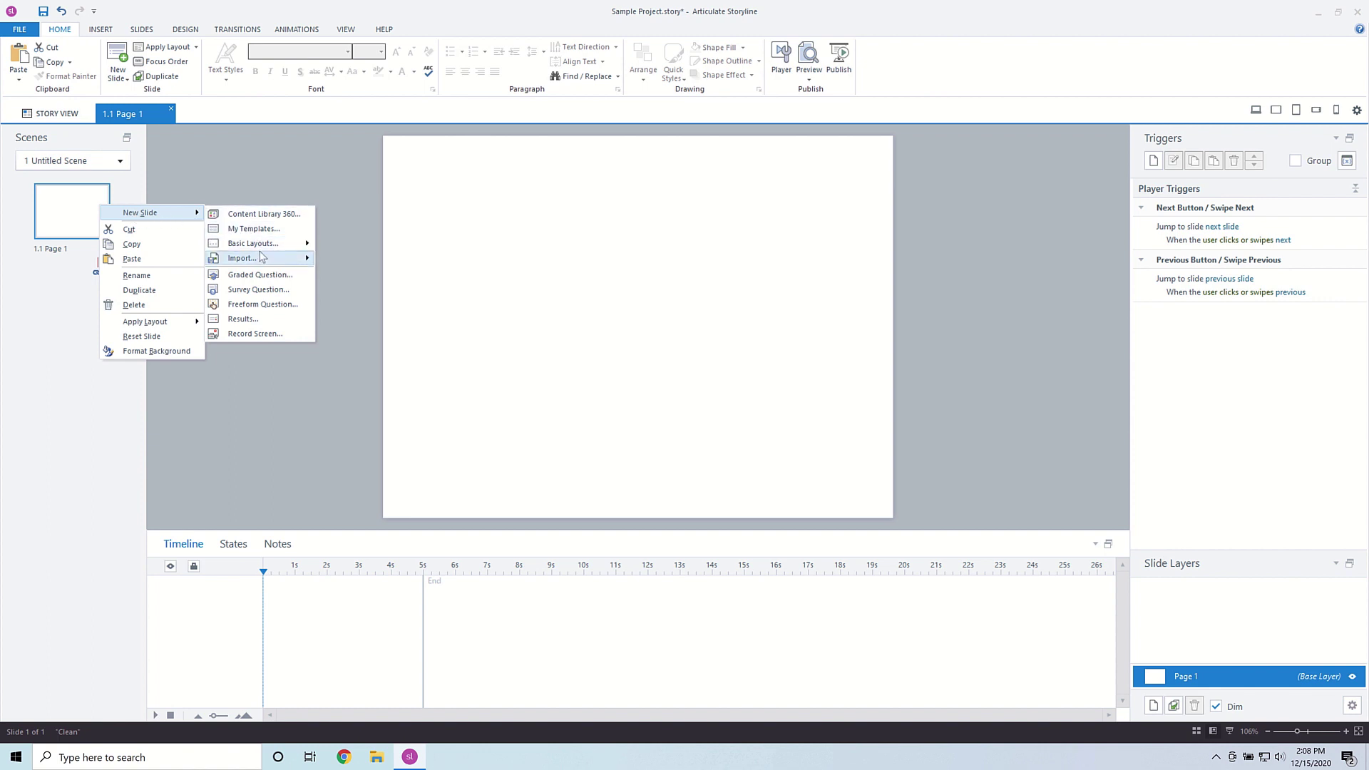
mouse_move(271, 249)
left_click(432, 339)
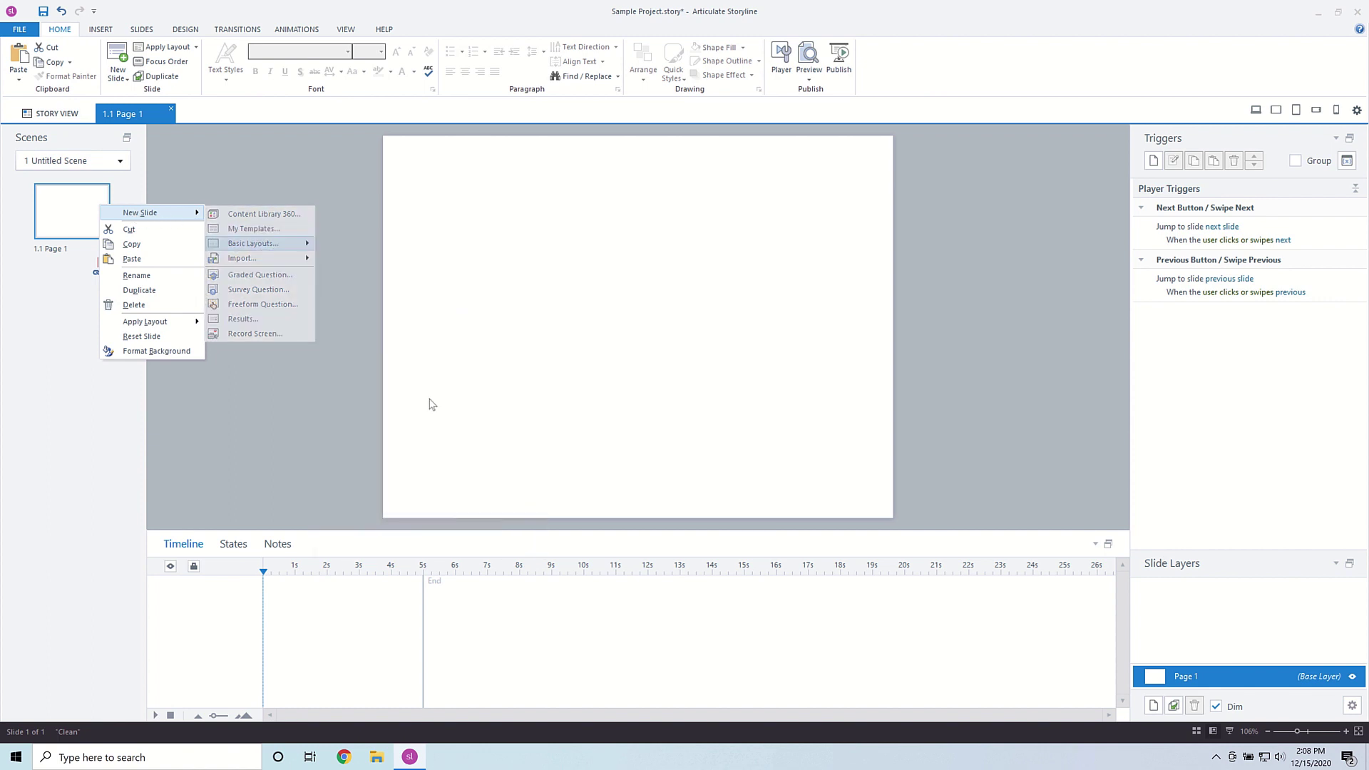
left_click(79, 356)
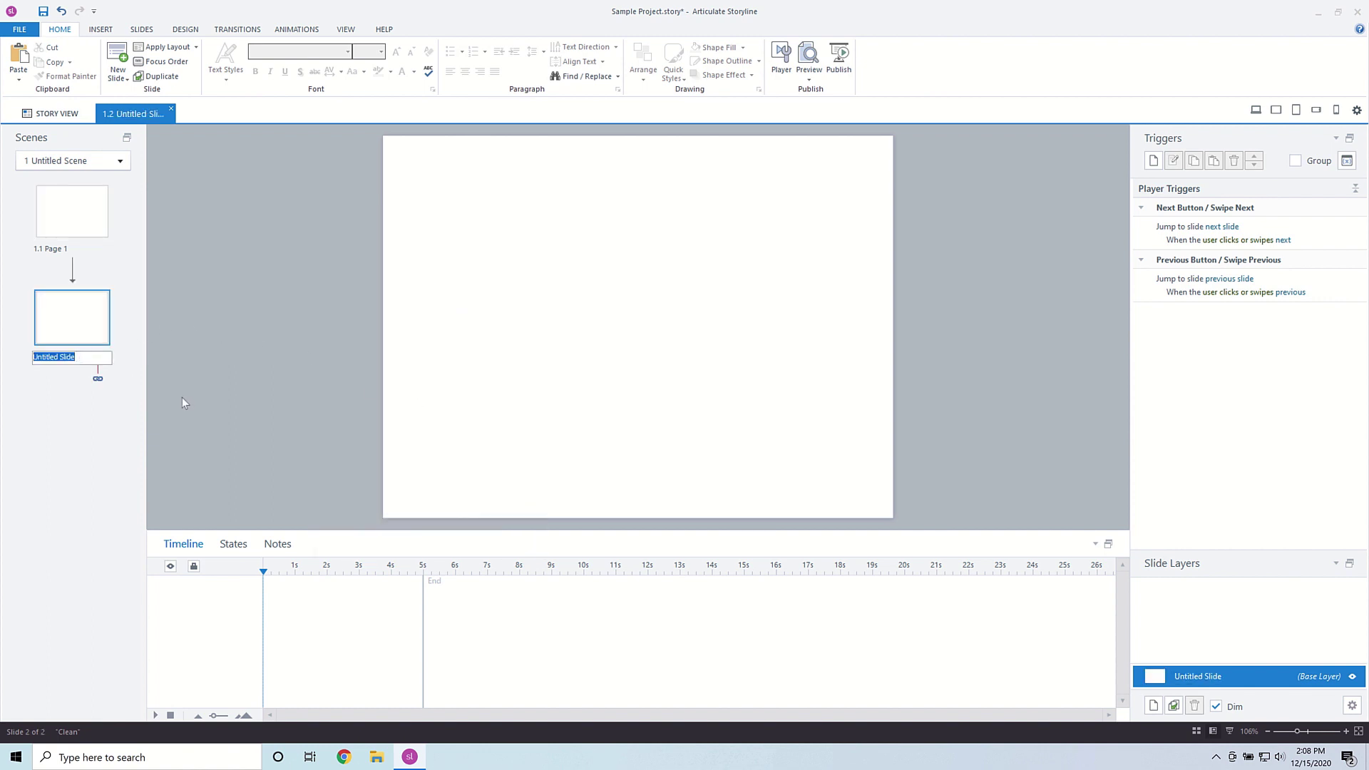
type("Page 2")
key("Return")
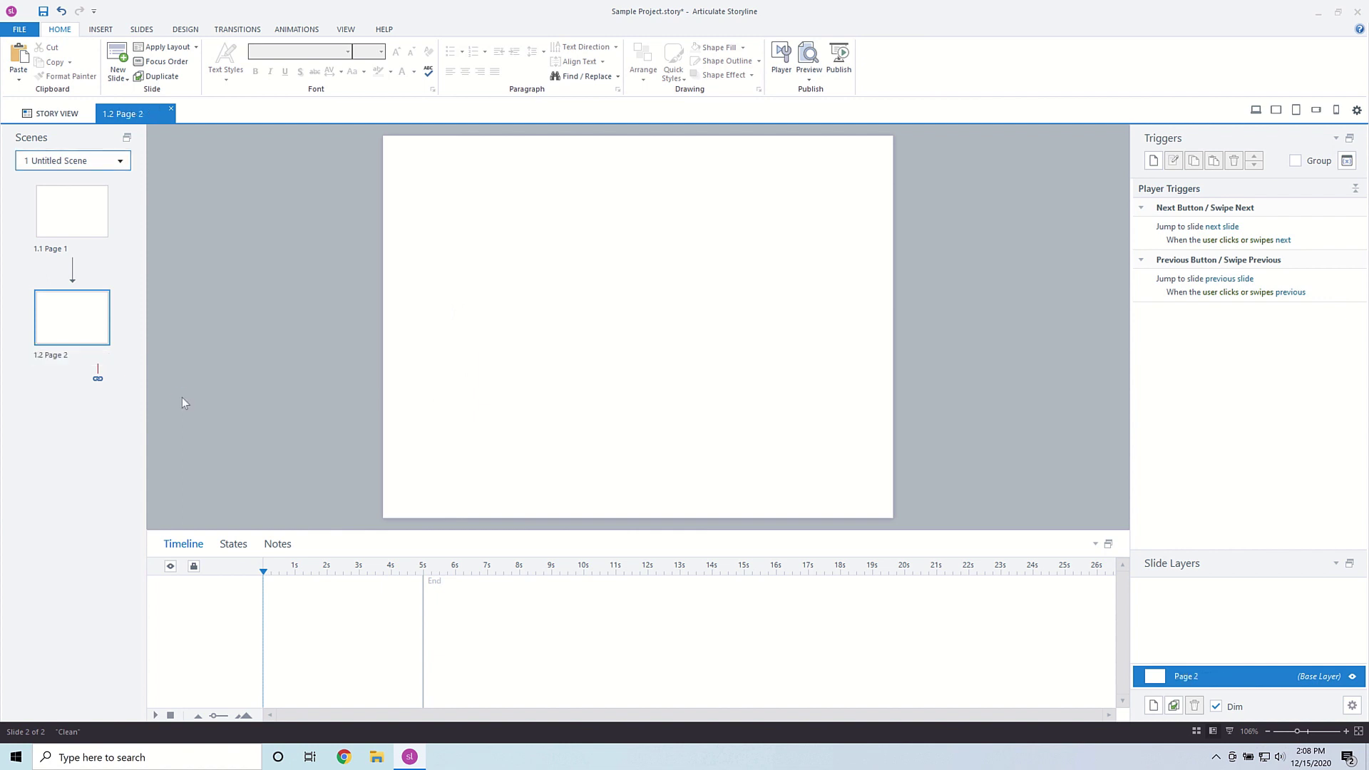
Step: Add a text box reading "Page 2" in the middle of the second slide
left_click(101, 29)
left_click(461, 62)
left_click(627, 314)
type("Page 2")
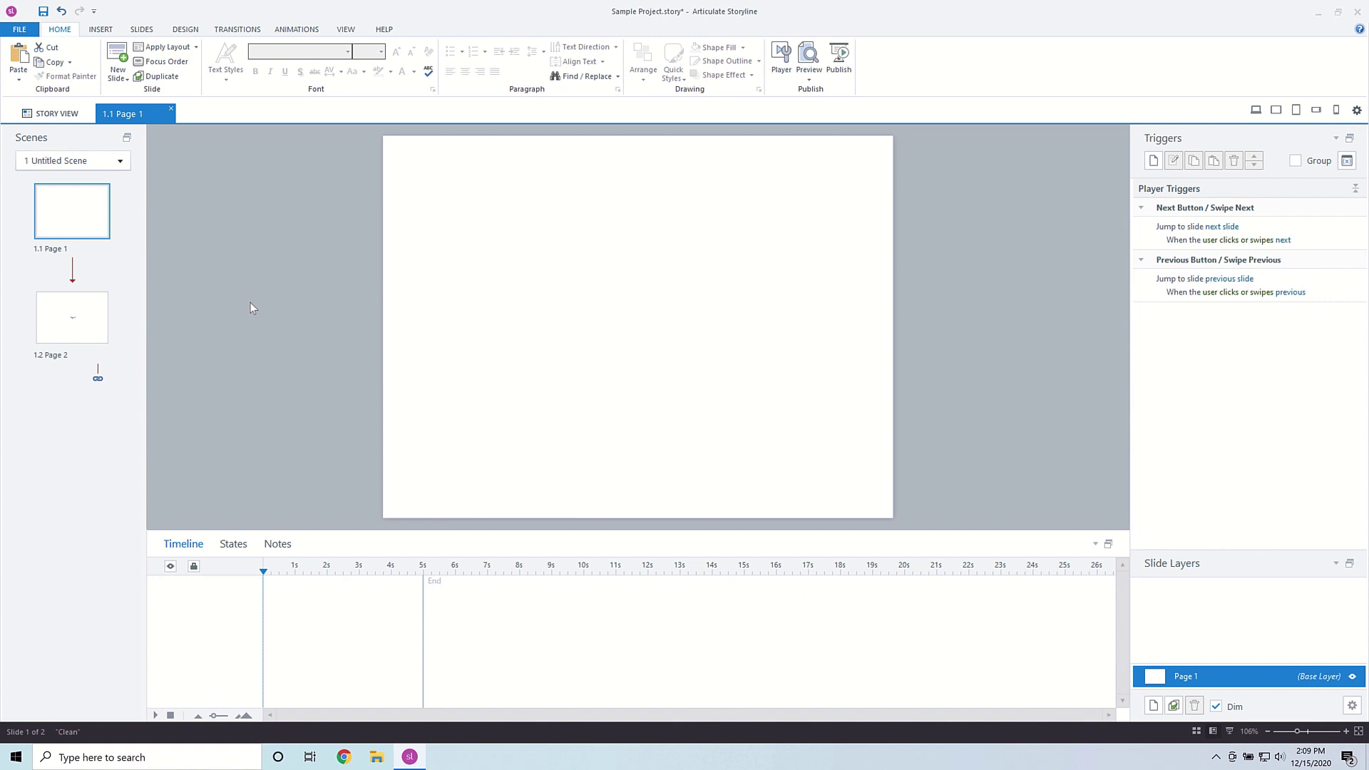
Step: Draw a rectangle about 165 by 62 px near the lower left of the Page 1 slide and label it "Tab 1"
left_click(101, 29)
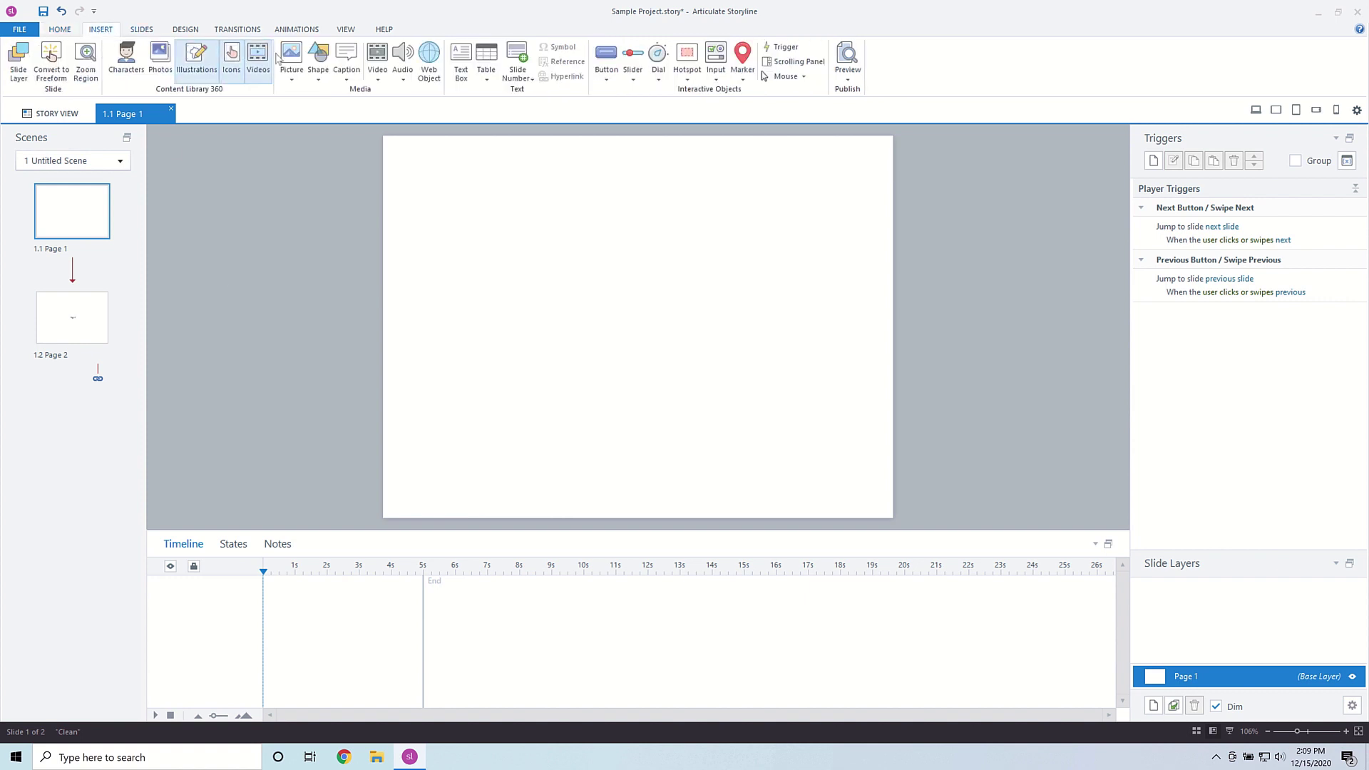
left_click(318, 71)
left_click(315, 129)
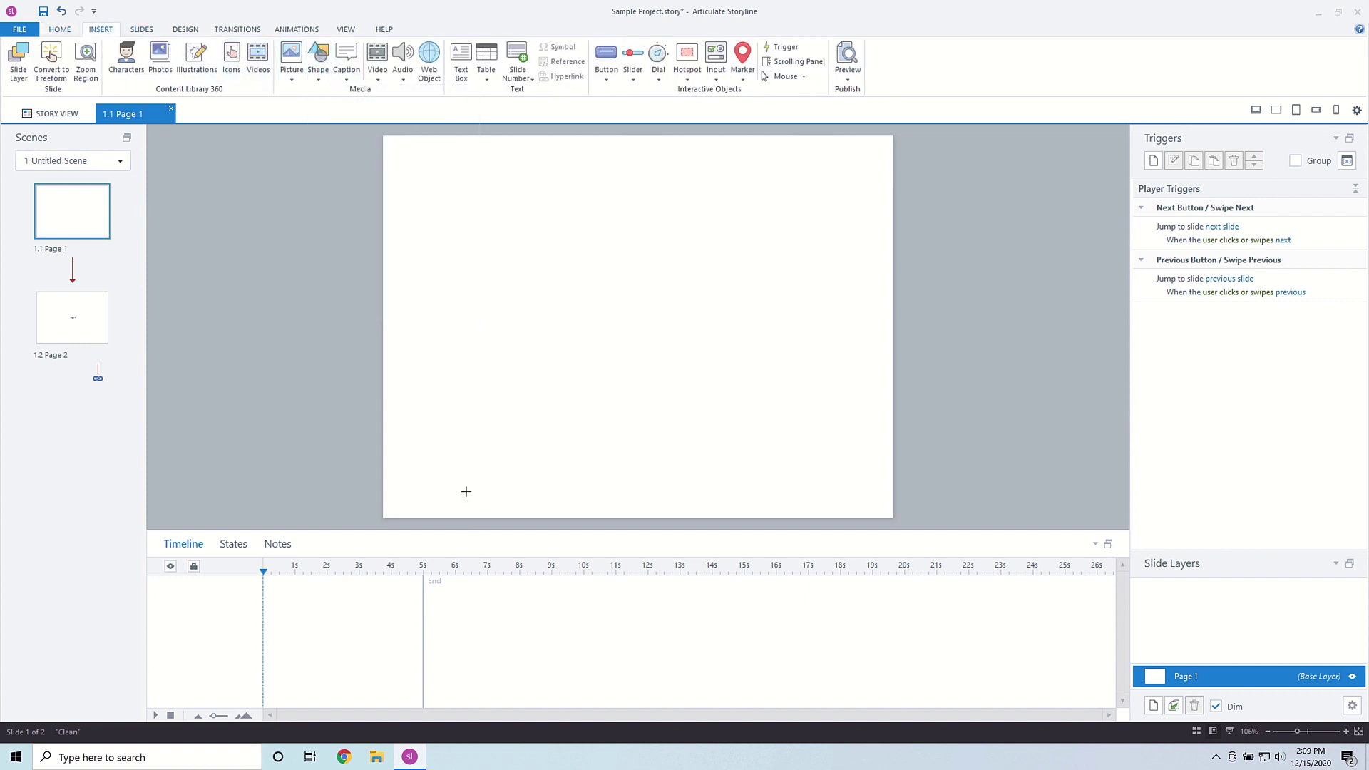
left_click_drag(441, 443, 552, 478)
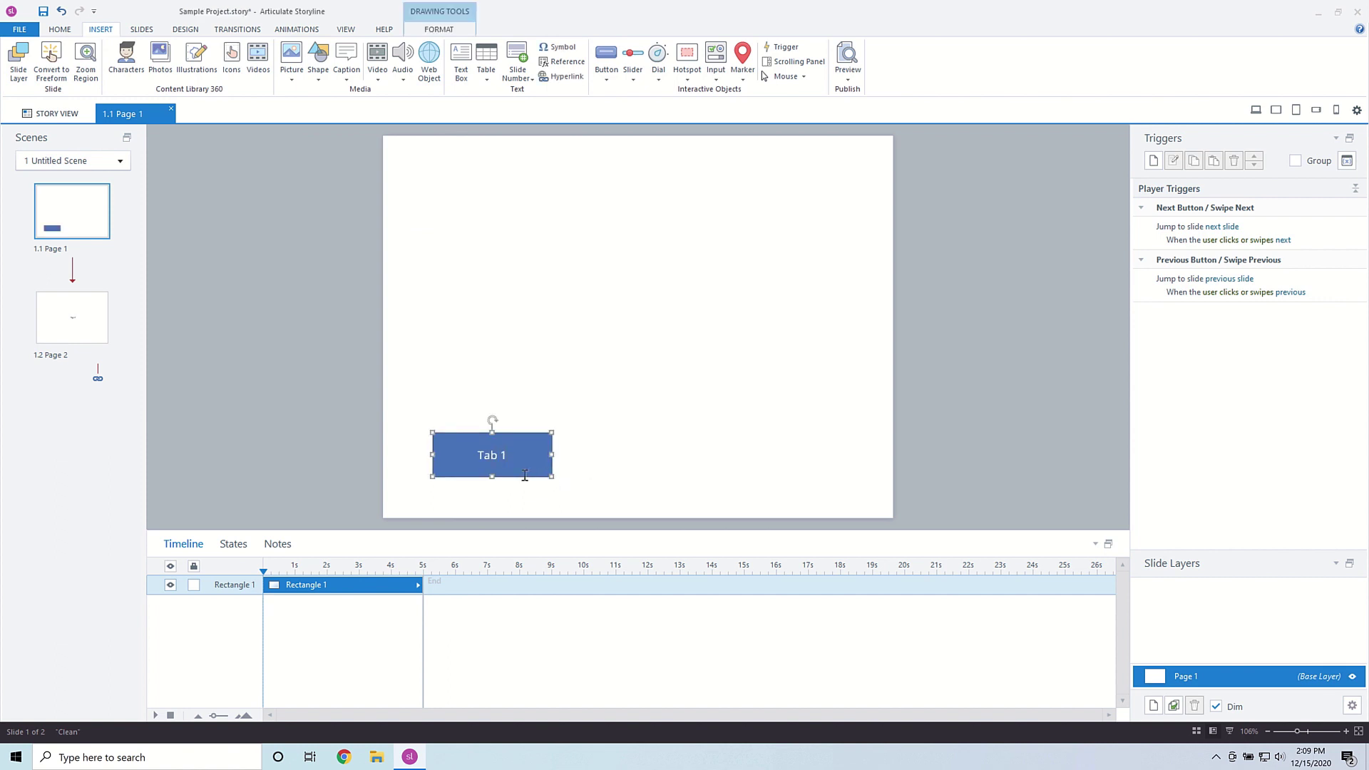
Step: Duplicate the Tab 1 rectangle twice in a row to its right, labelling the copies "Tab 2" and "Tab 3"
key("ctrl+d")
left_click_drag(519, 453, 657, 452)
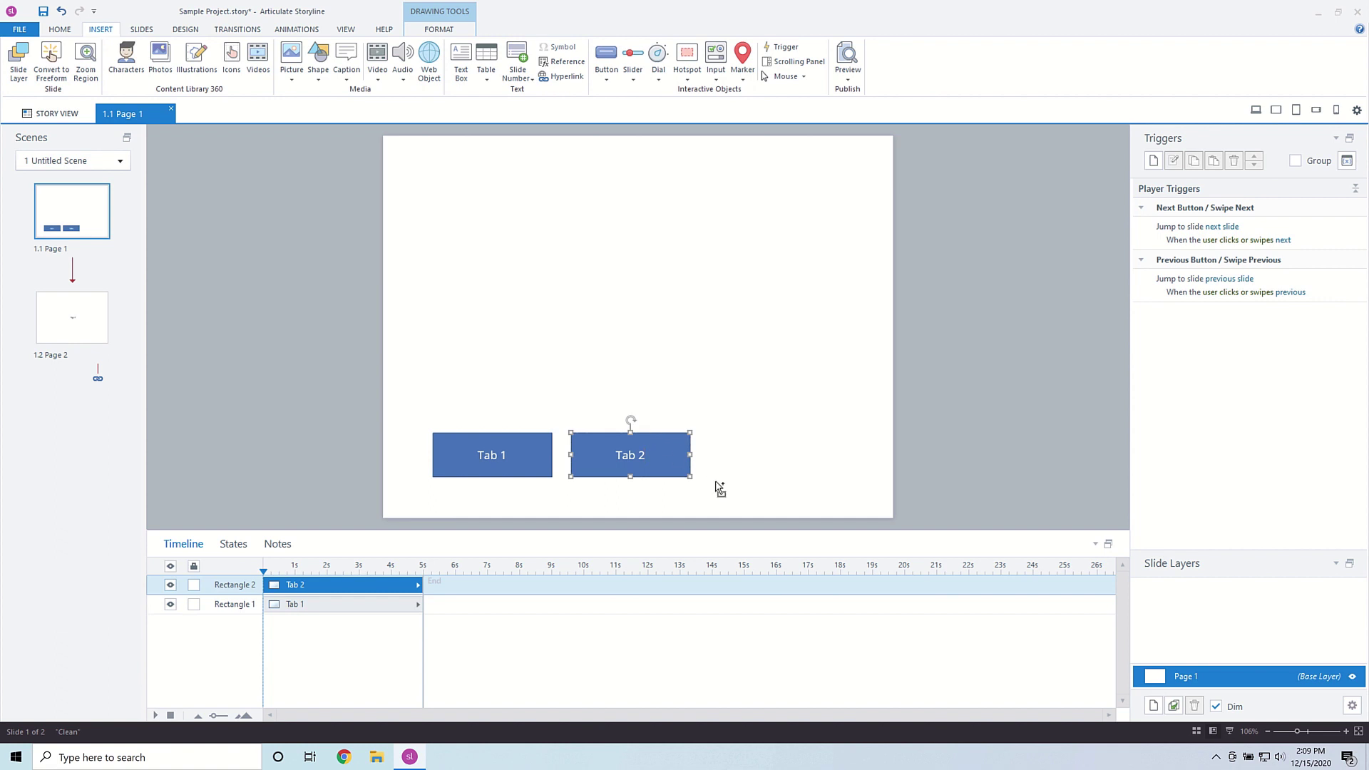
key("ctrl+d")
left_click_drag(670, 446, 808, 440)
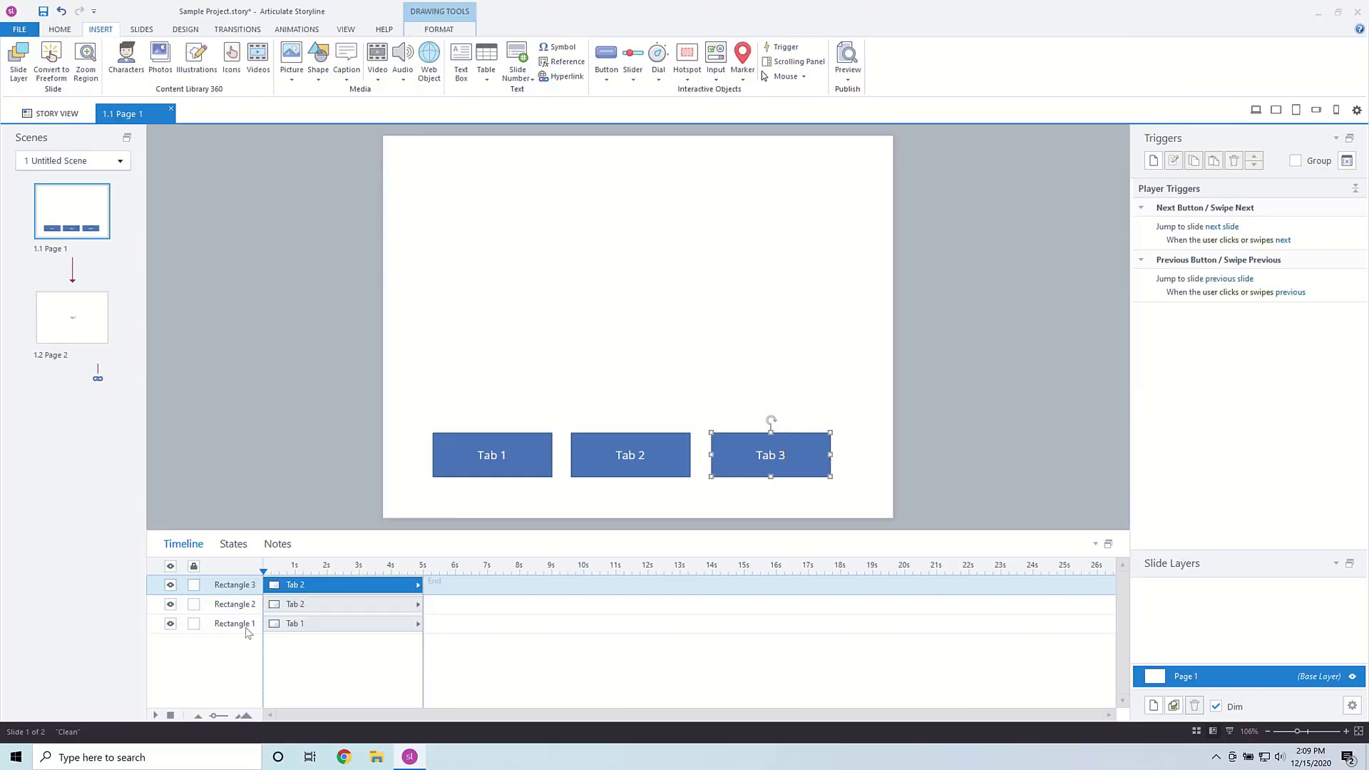
Step: Rename the three rectangles in the timeline to "Tab 1", "Tab 2" and "Tab 3" to match their labels
left_click(243, 624)
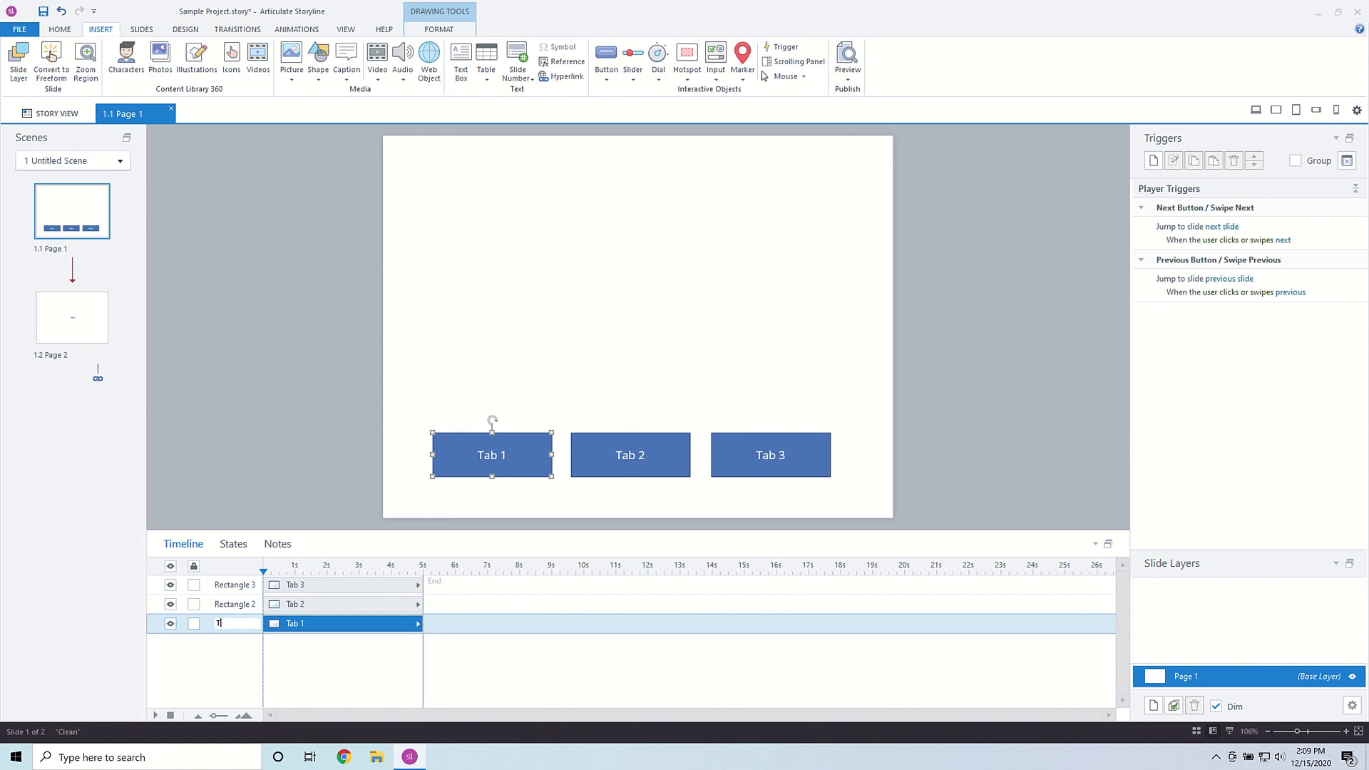
double_click(250, 604)
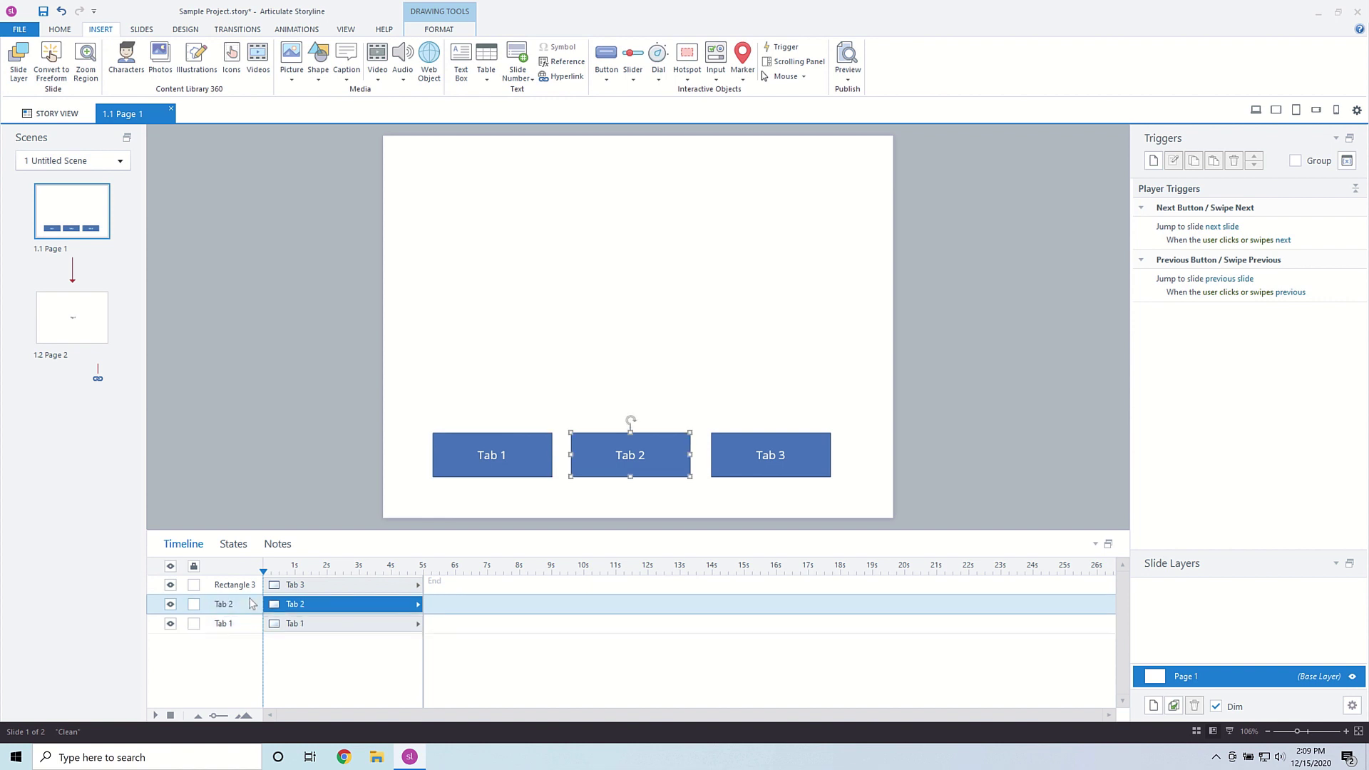
double_click(241, 583)
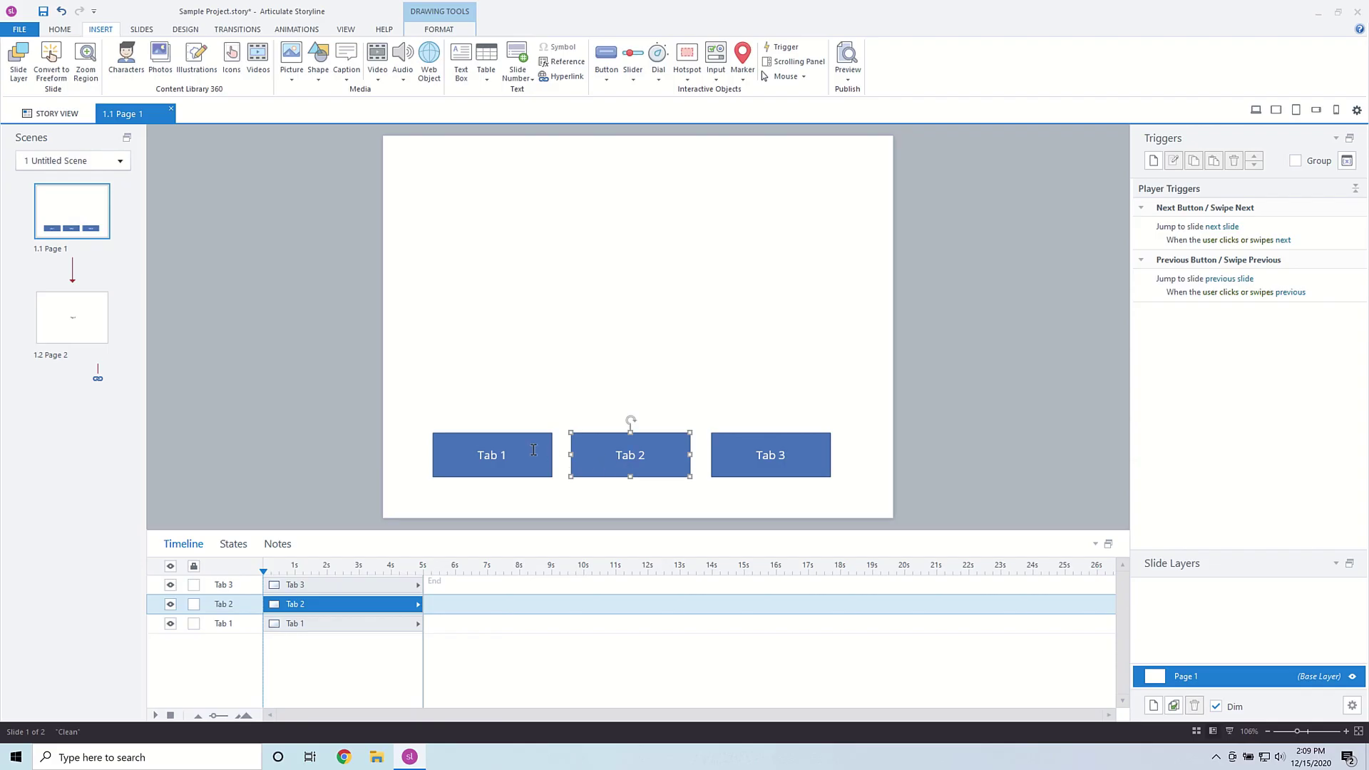
Step: Distribute the three tab rectangles evenly in the horizontal direction and group them
left_click(541, 472, "shift")
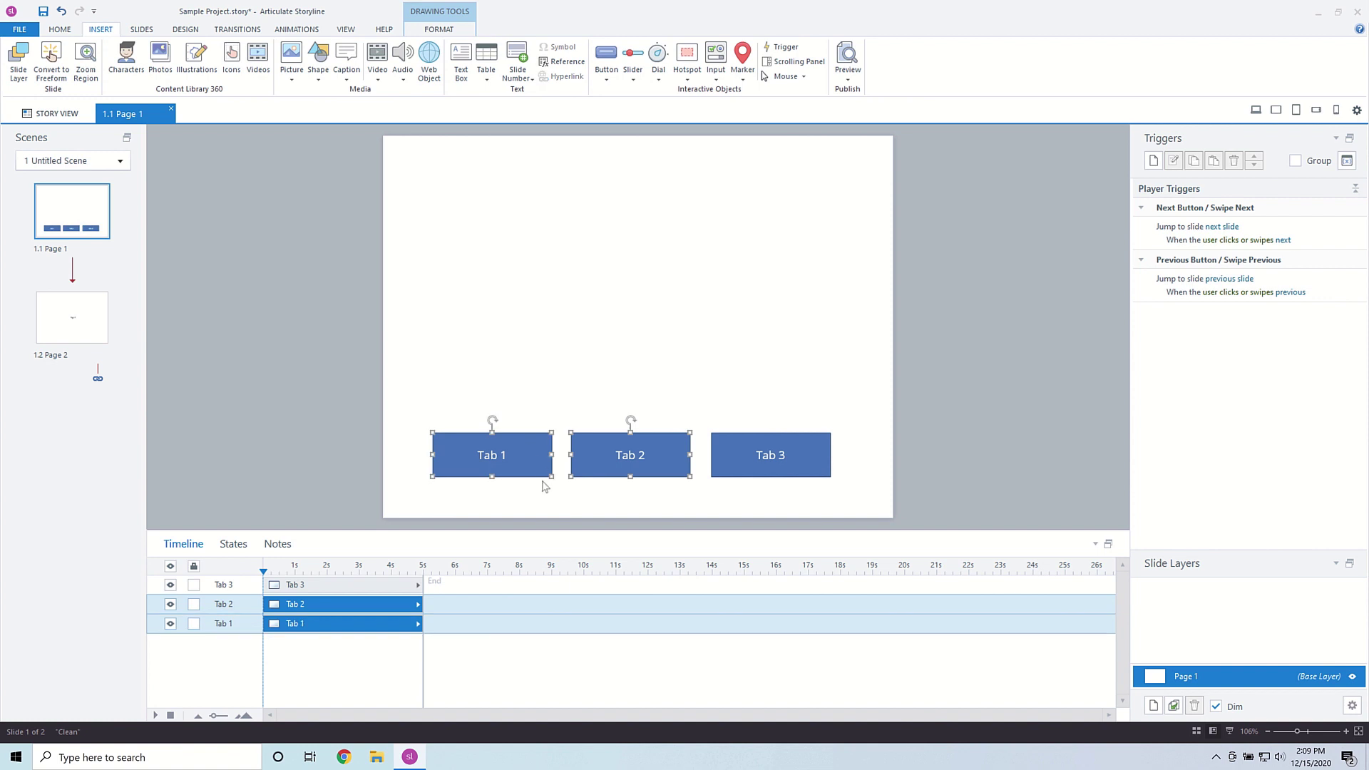
left_click(747, 457, "shift")
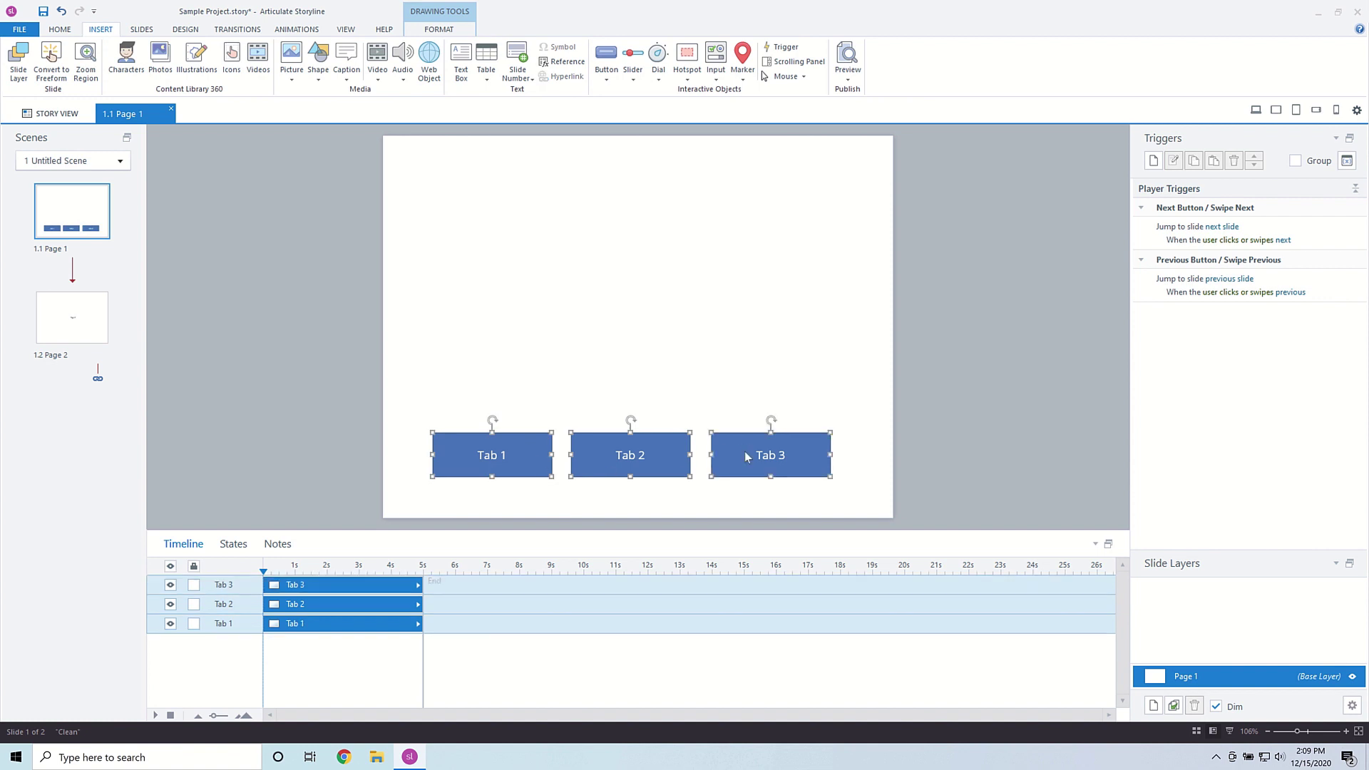
left_click(435, 31)
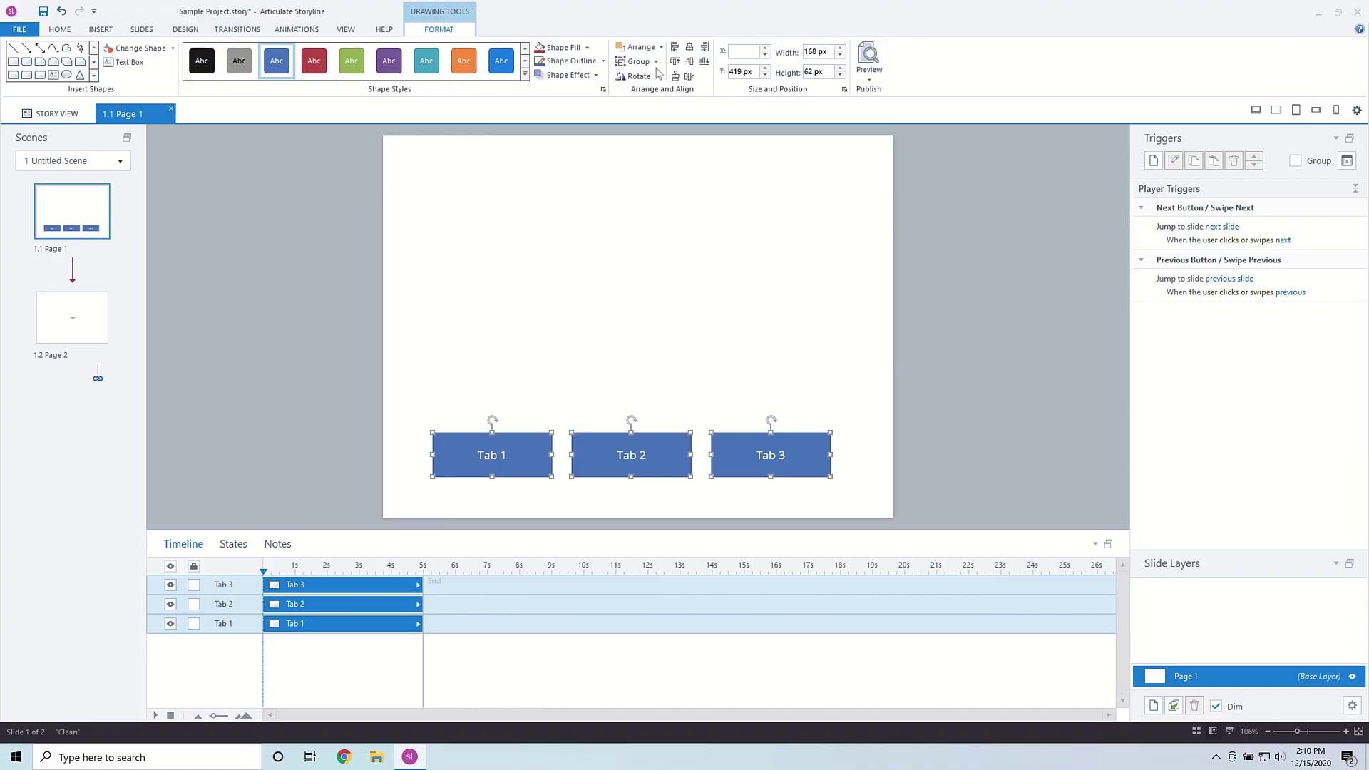
left_click(655, 62)
left_click(658, 82)
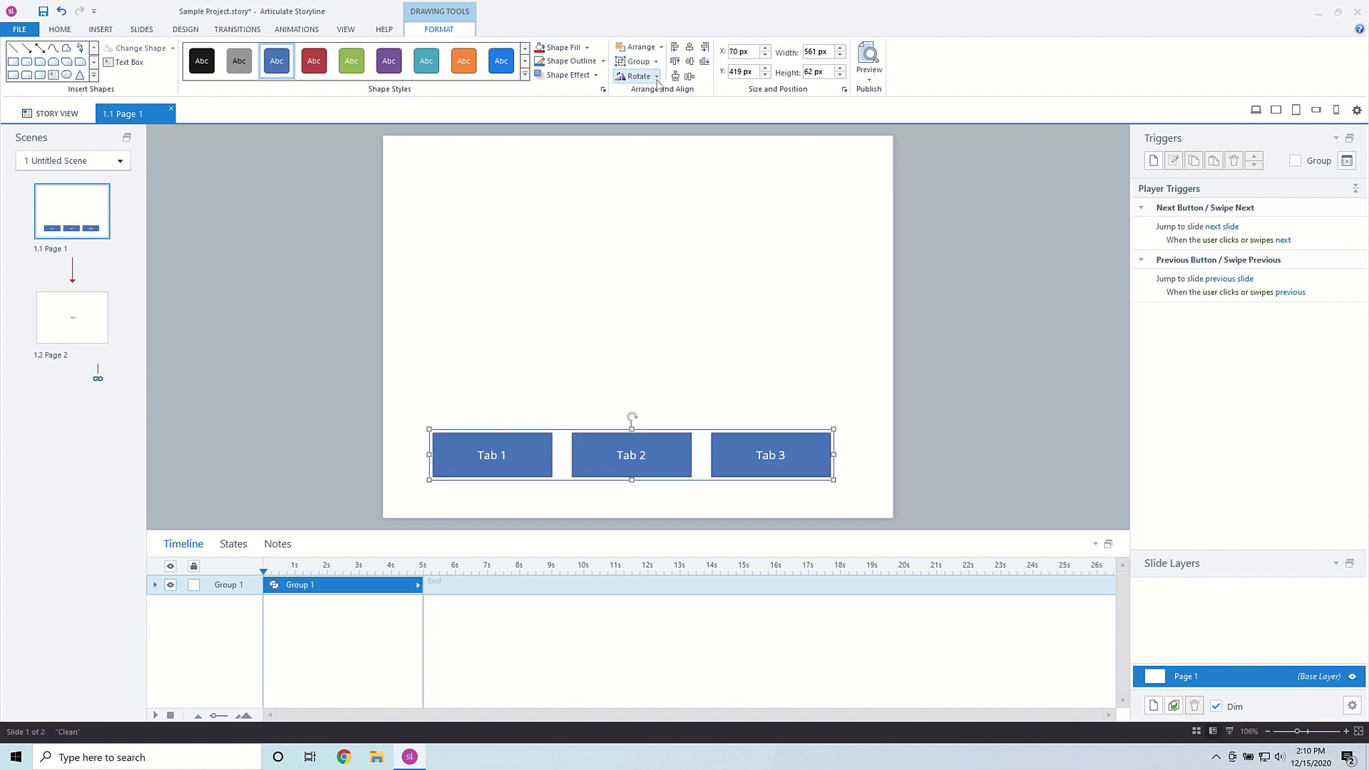
Step: Center the group of tabs horizontally on the slide, and ungroup it
left_click(690, 48)
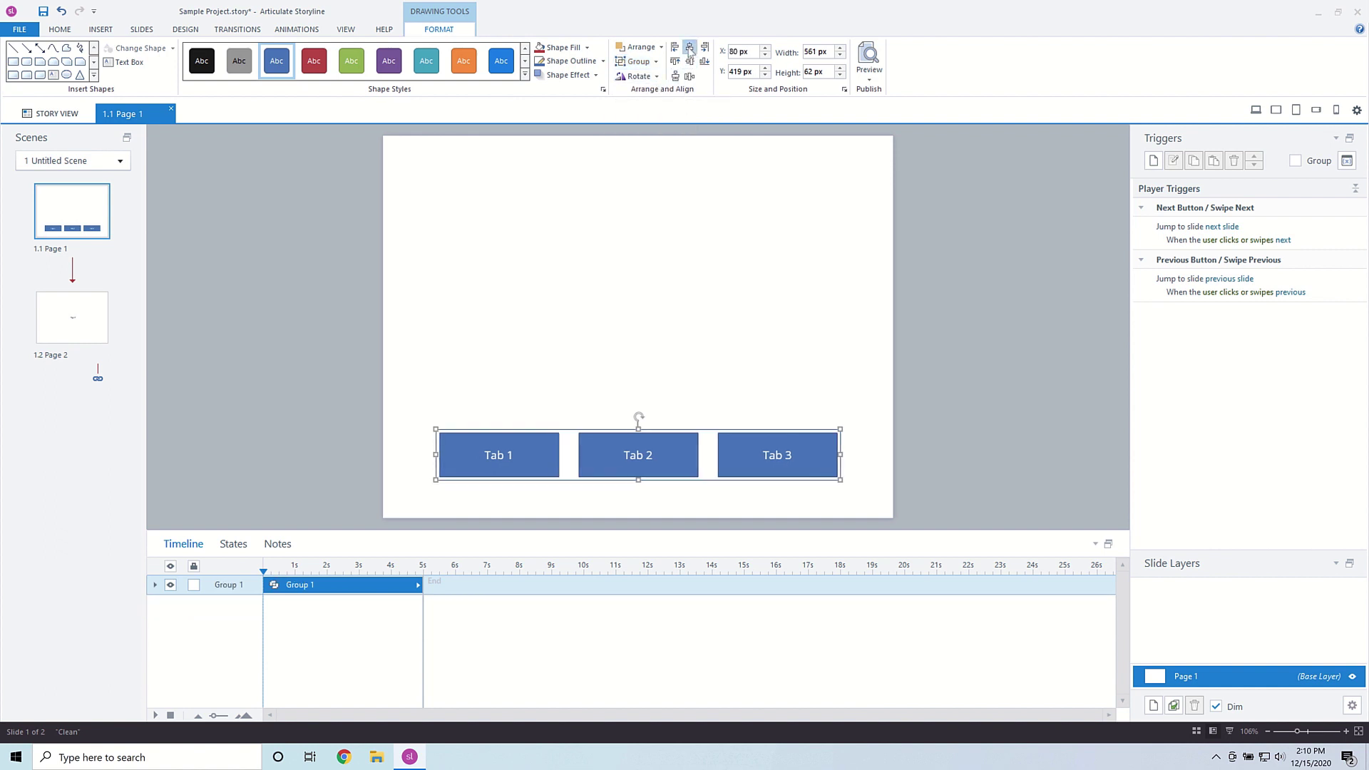
left_click(655, 61)
left_click(658, 96)
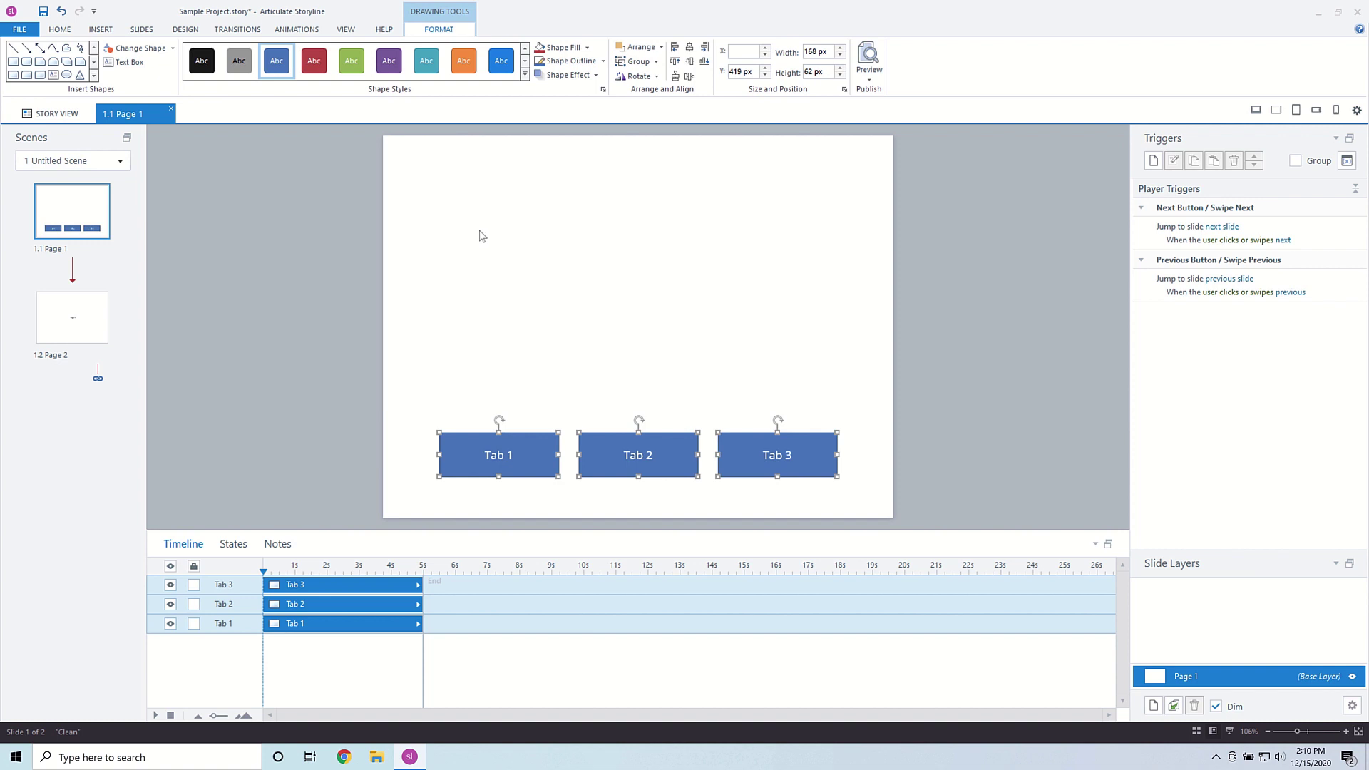
left_click(492, 235)
Step: Add a text box above the tabs, spanning their width, and fill it with placeholder text using =Lorem()
left_click(104, 30)
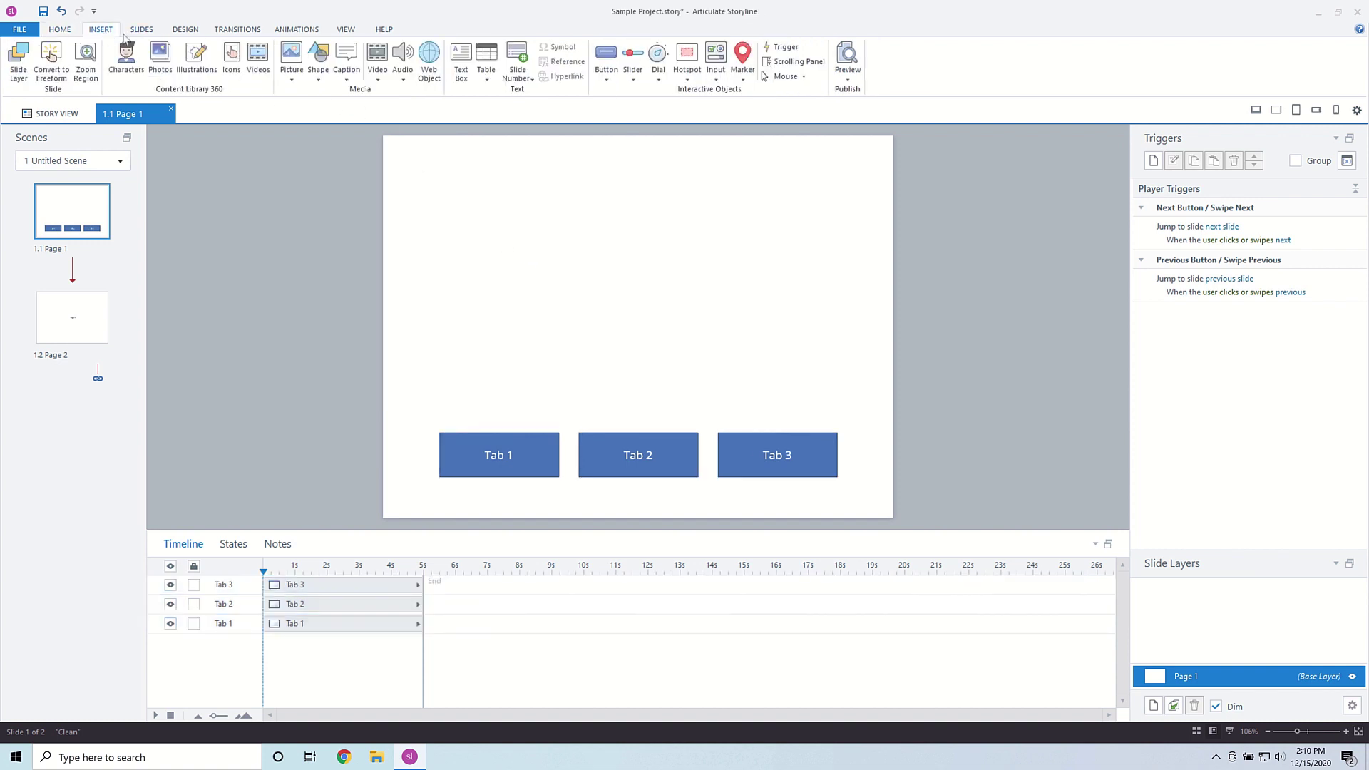
left_click_drag(437, 169, 833, 395)
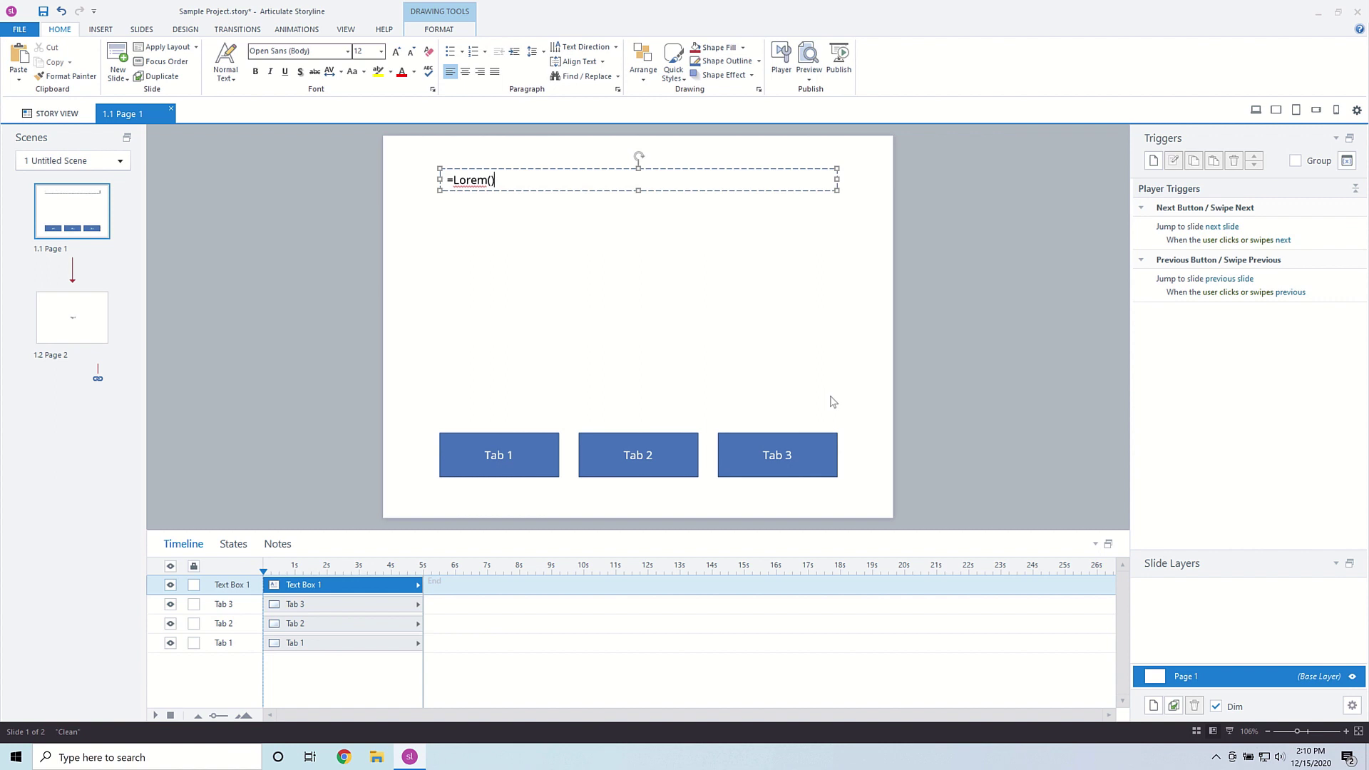
key("Return")
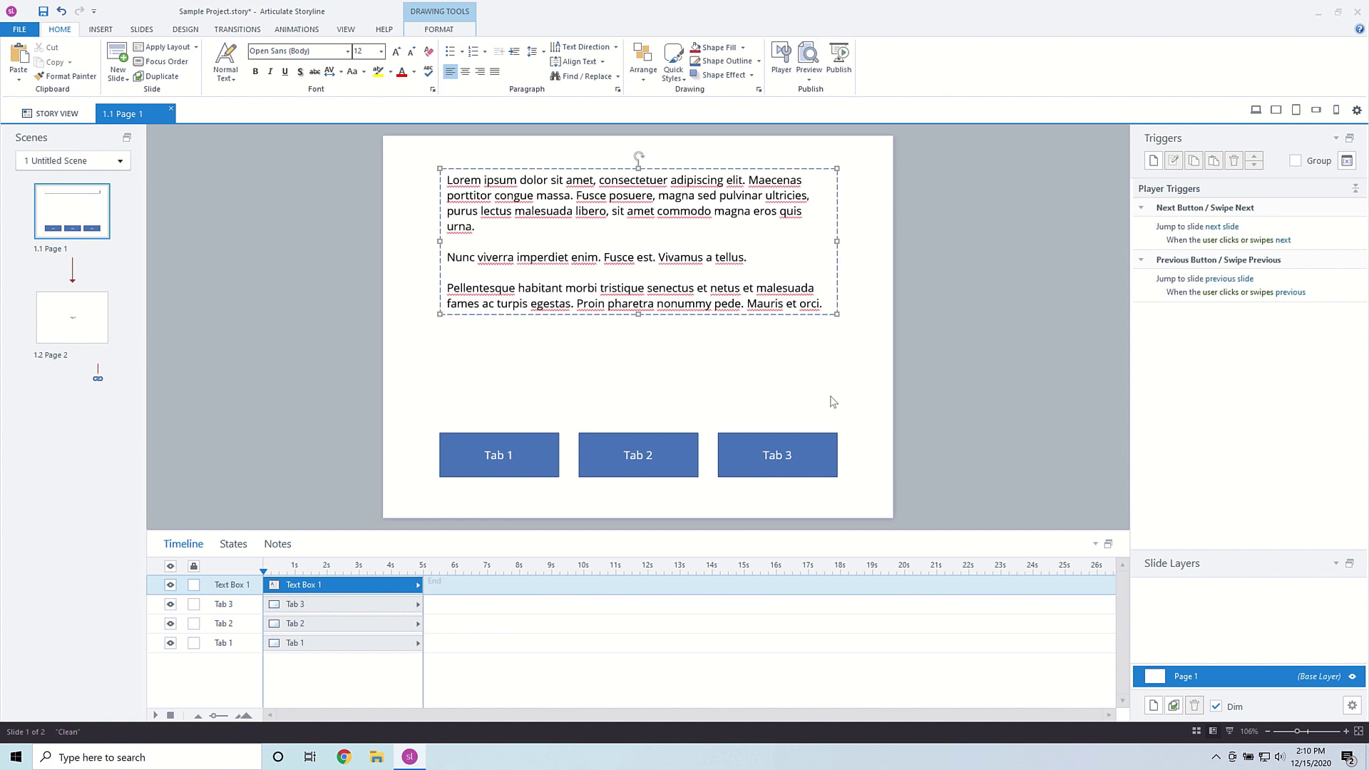
Step: Add a bold heading "Title Page" above the placeholder text, separated by a blank line
key("Return")
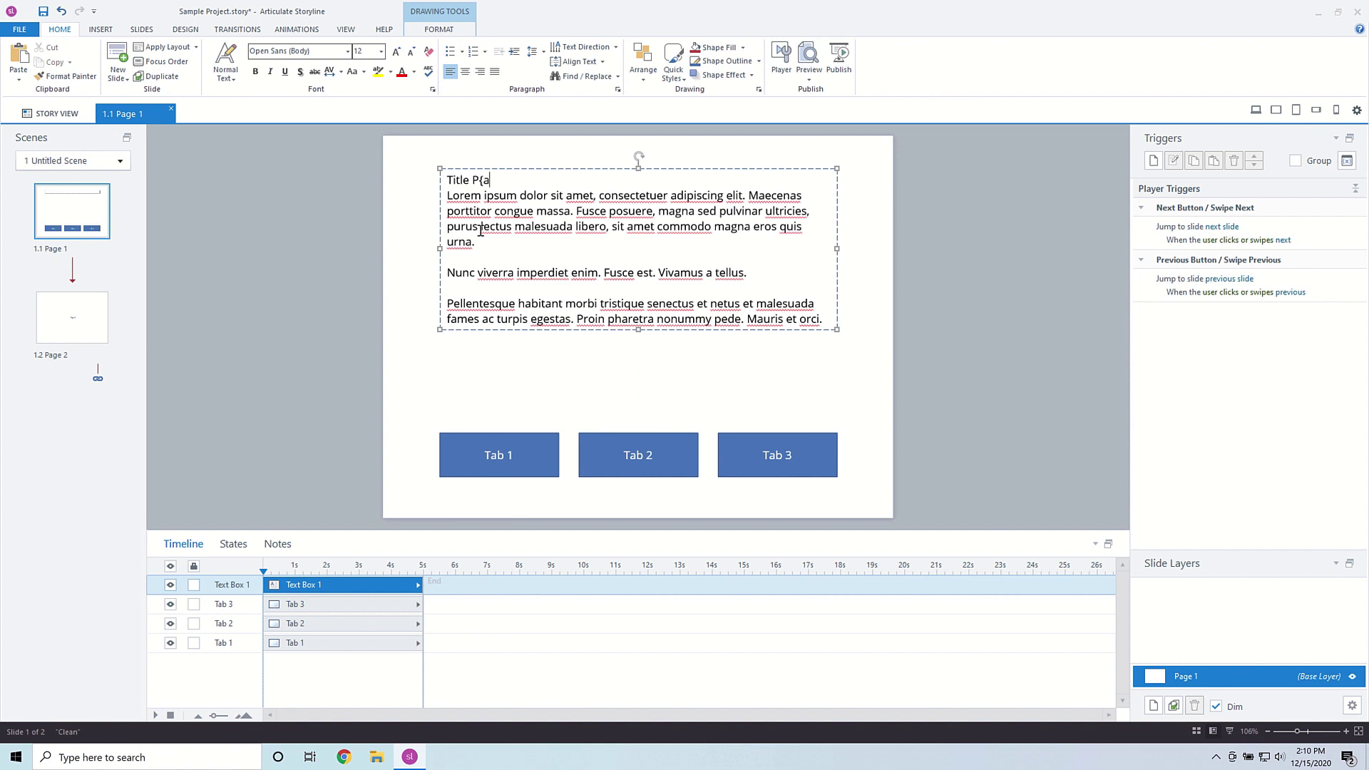
key("Return")
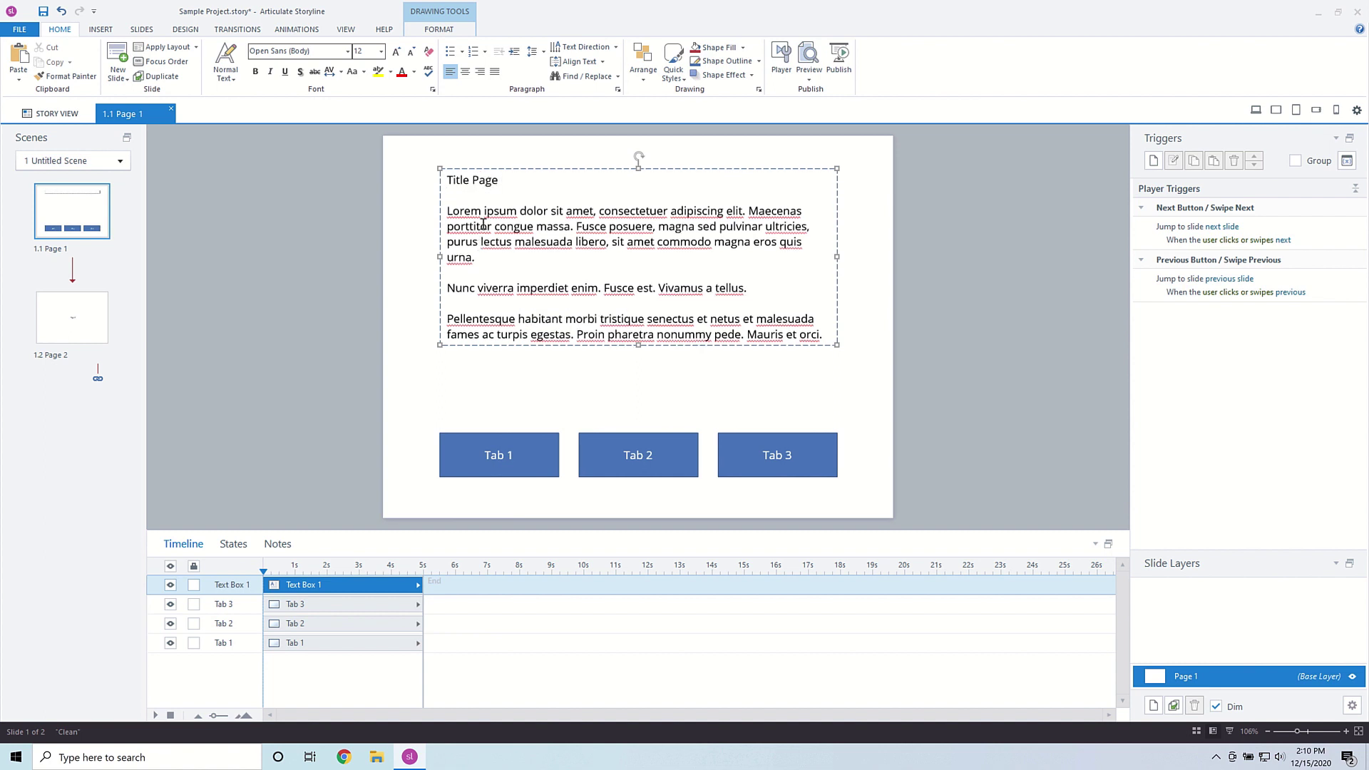
left_click_drag(499, 181, 440, 179)
key("ctrl+b")
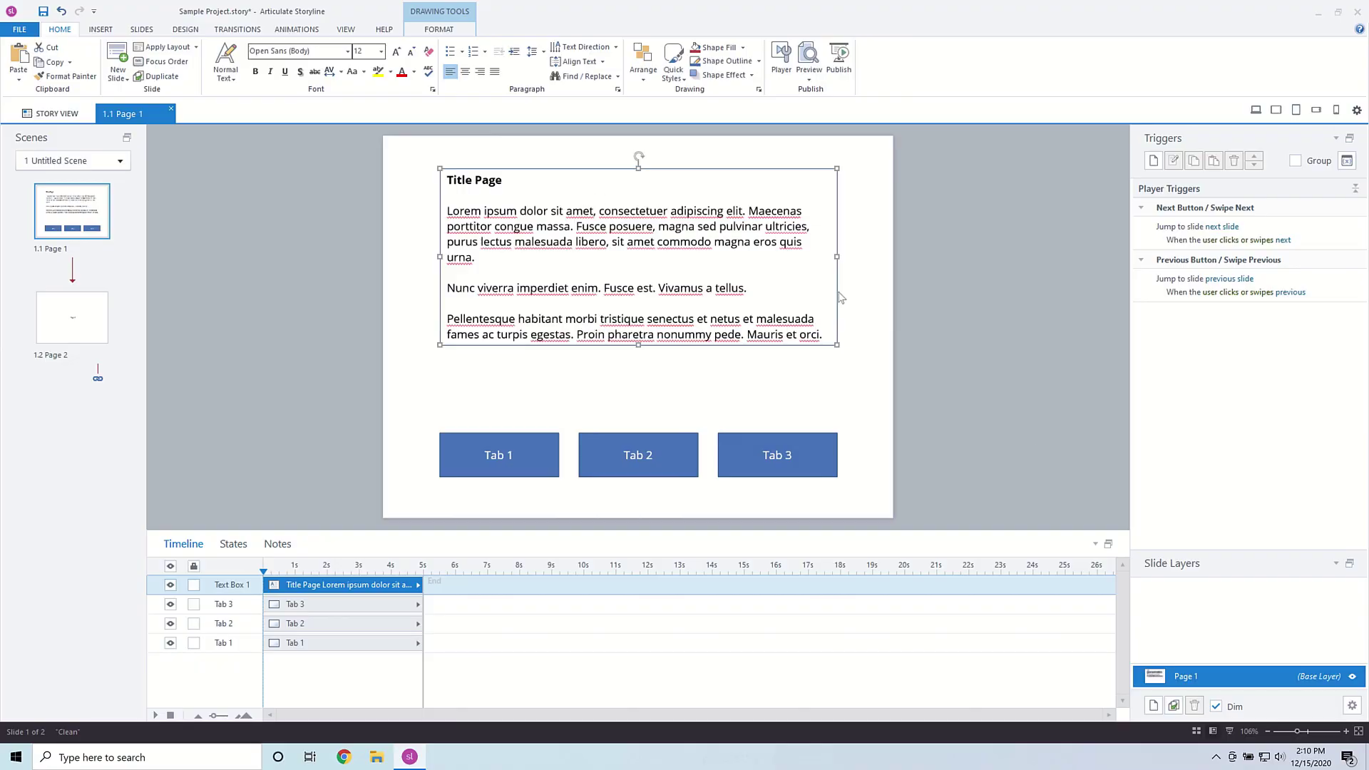
Step: Add a new layer to the Page 1 slide and name it "Tab 1"
left_click(1154, 706)
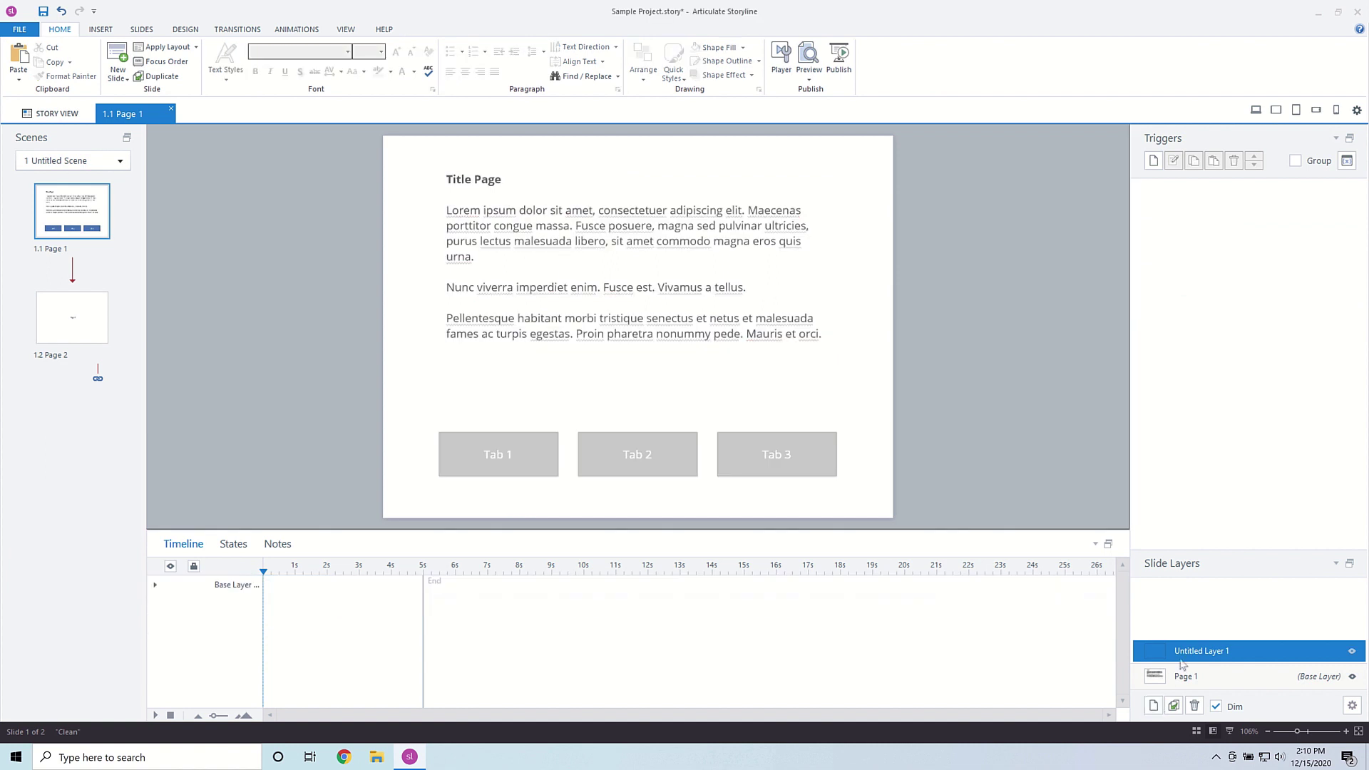
double_click(1196, 651)
type("Tab 1")
key("Return")
Step: Add a second slide layer and name it "Tab 2"
left_click(1154, 706)
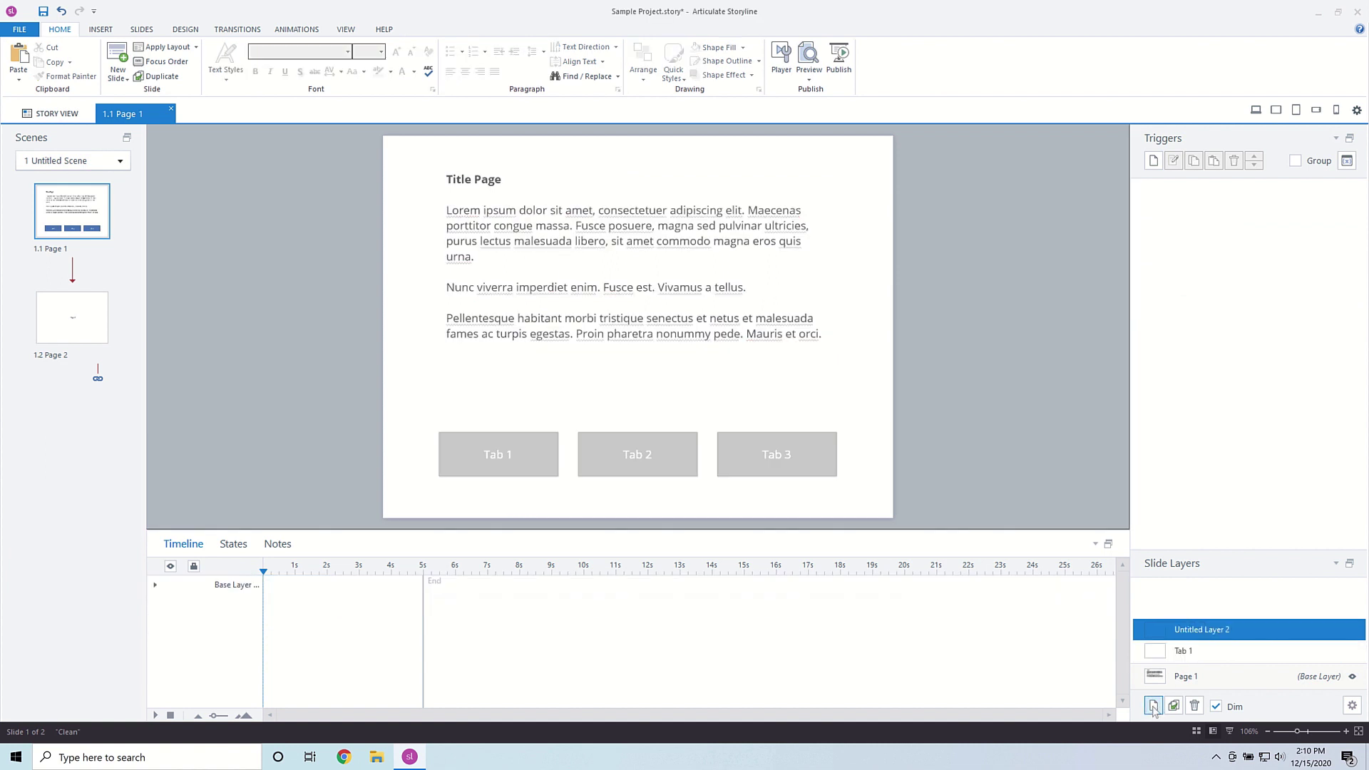
double_click(1215, 630)
type("Tab 2")
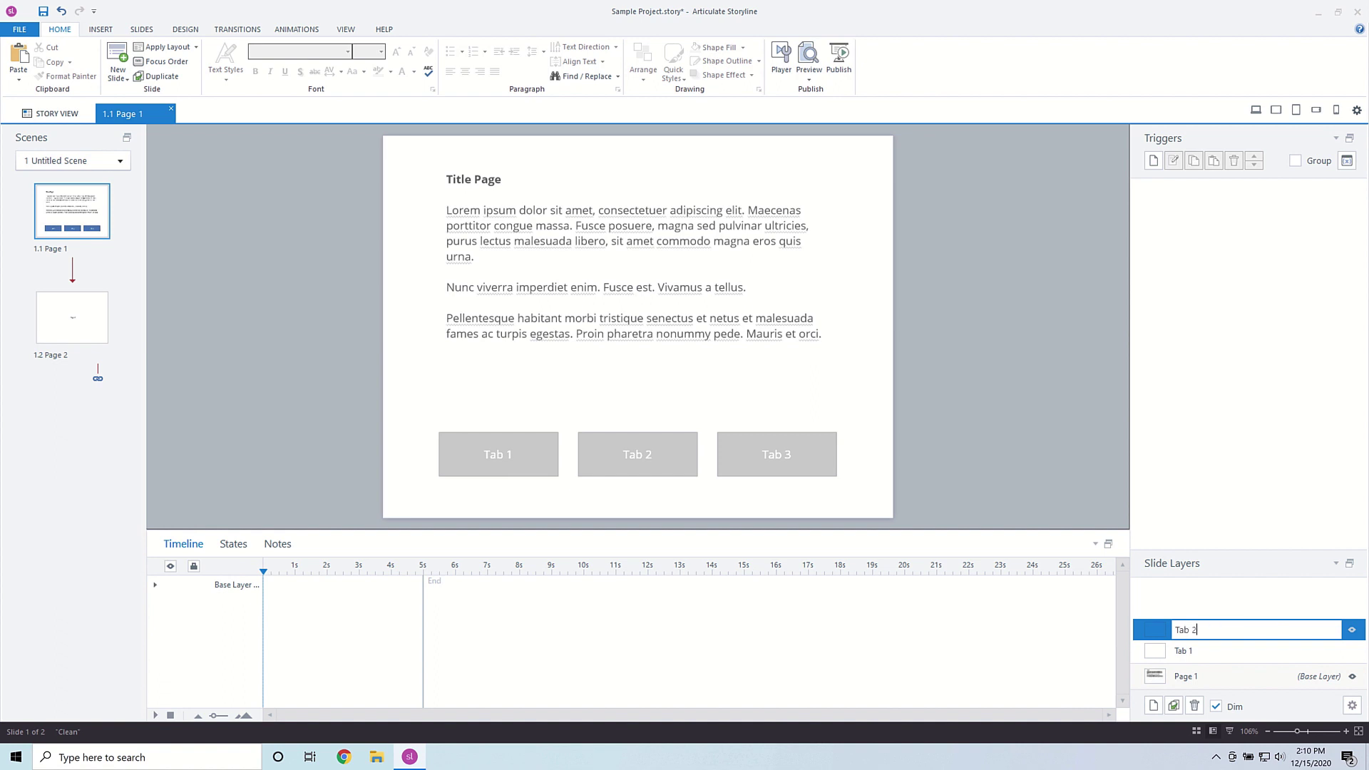
key("Return")
Step: Add a third slide layer to Page 1 and name it "Tab 3"
left_click(1152, 705)
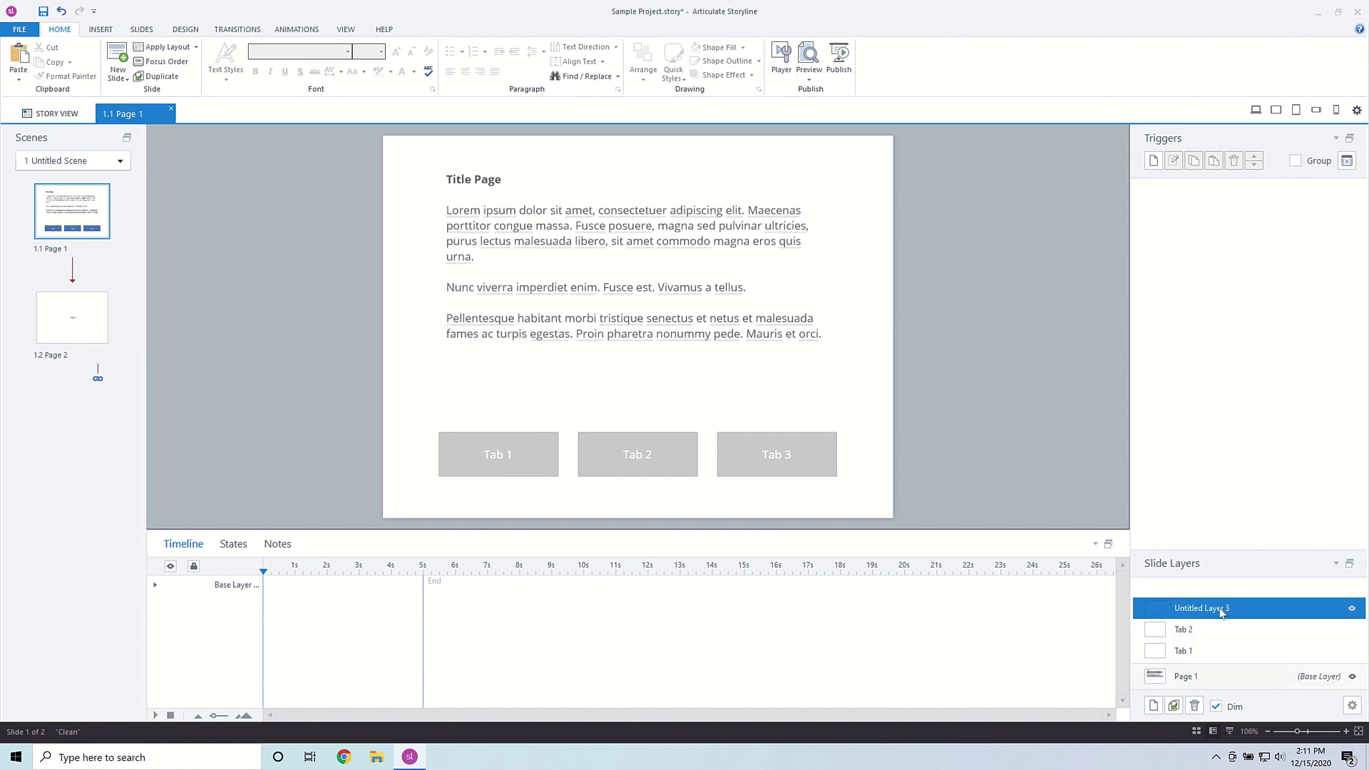
double_click(1225, 608)
type("Tab")
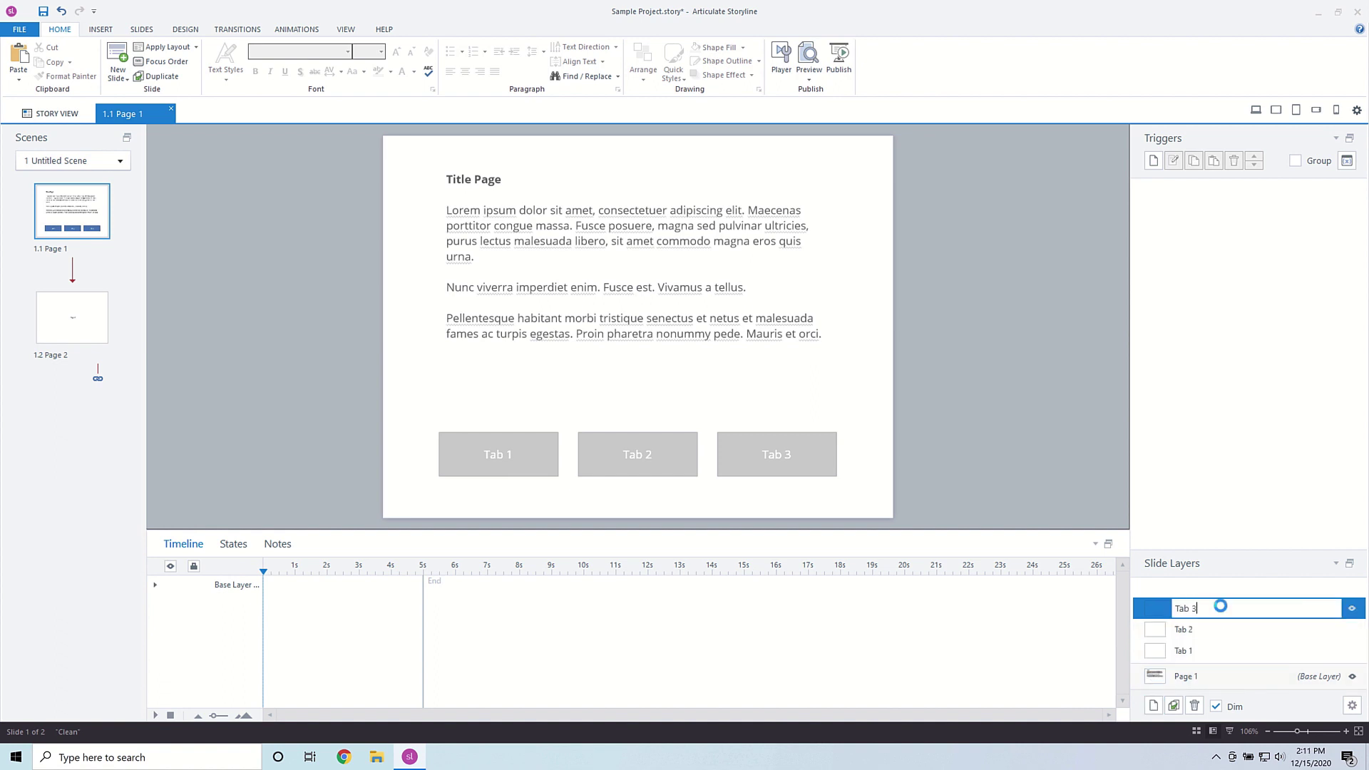
key("Return")
Step: Hide the base layer's intro text box on the Tab 3, Tab 2 and Tab 1 layers
left_click_drag(1219, 552, 1201, 449)
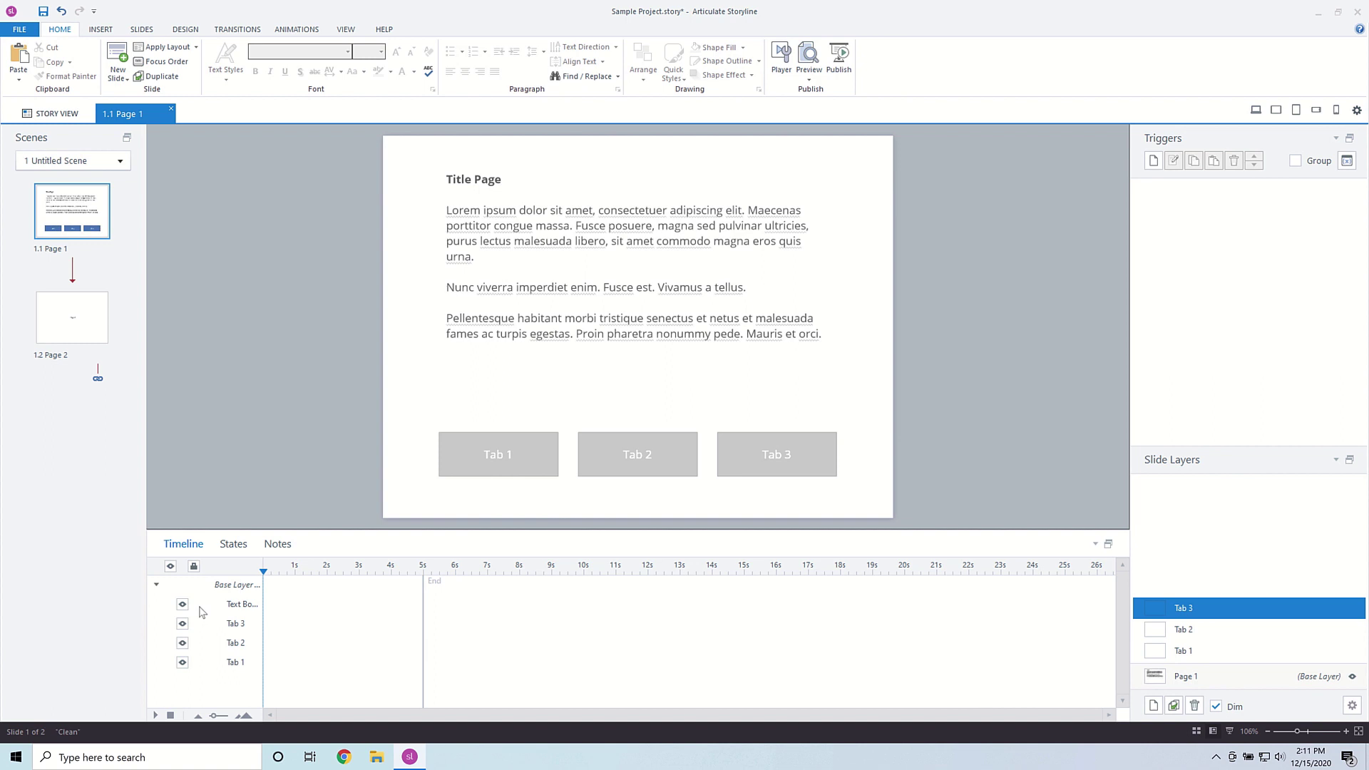
left_click(1113, 632)
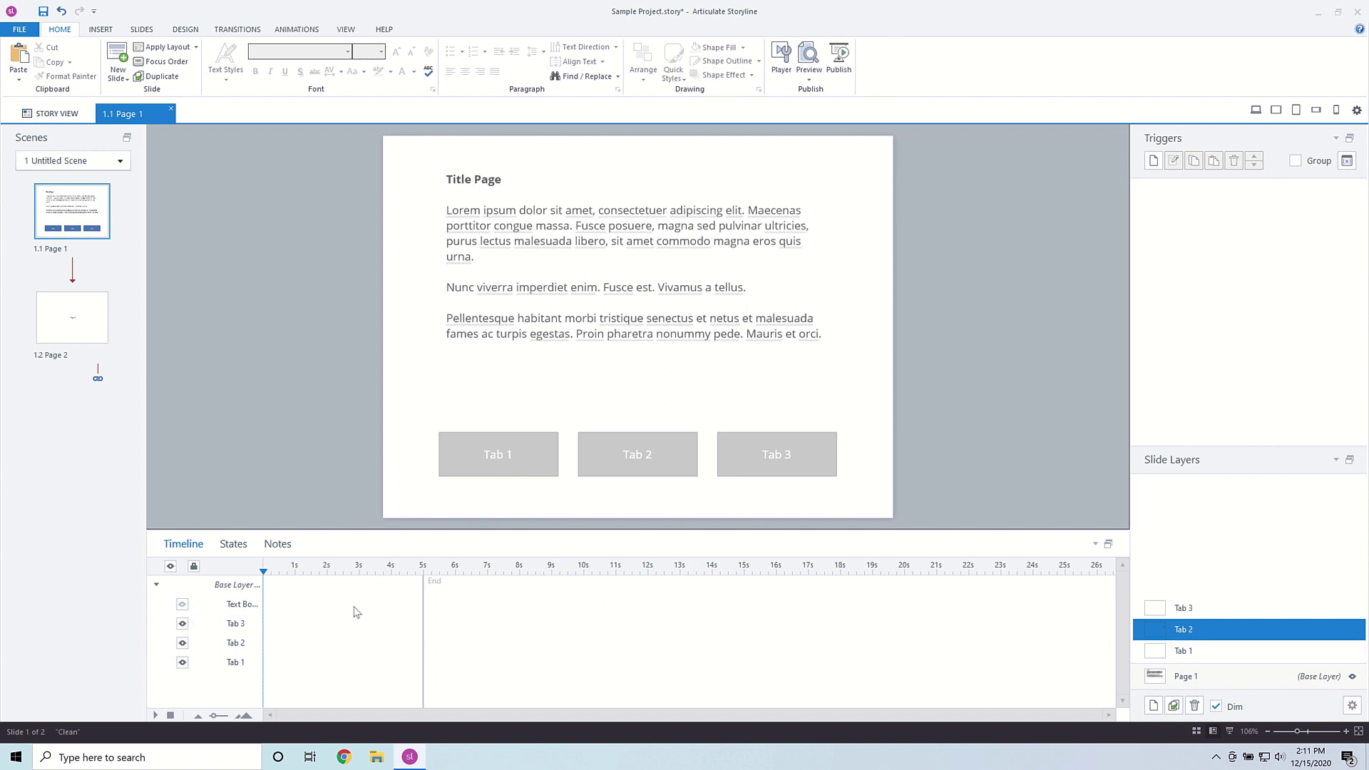
left_click(1062, 653)
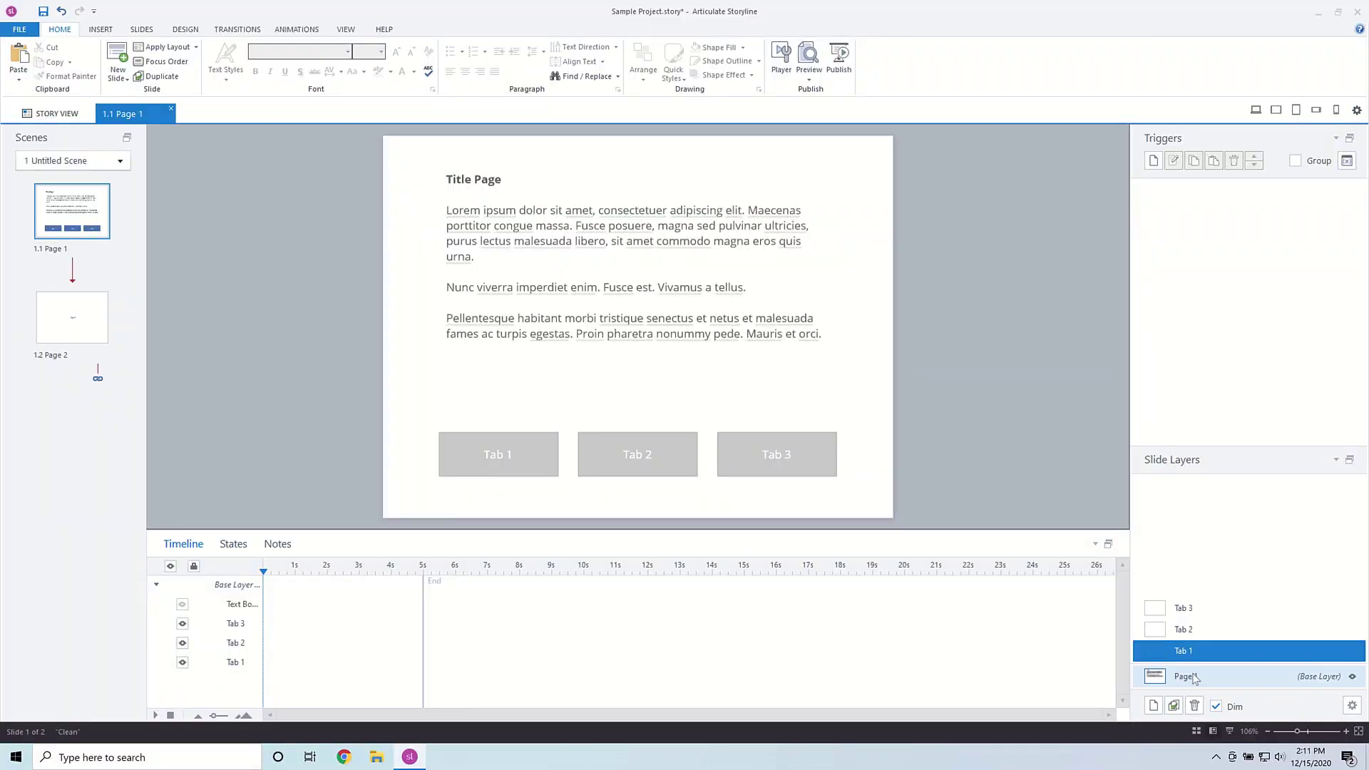
Step: Copy the base layer's intro text box onto the Tab 1 layer and change its heading to "Tab 1"
left_click(1198, 676)
left_click(1198, 653)
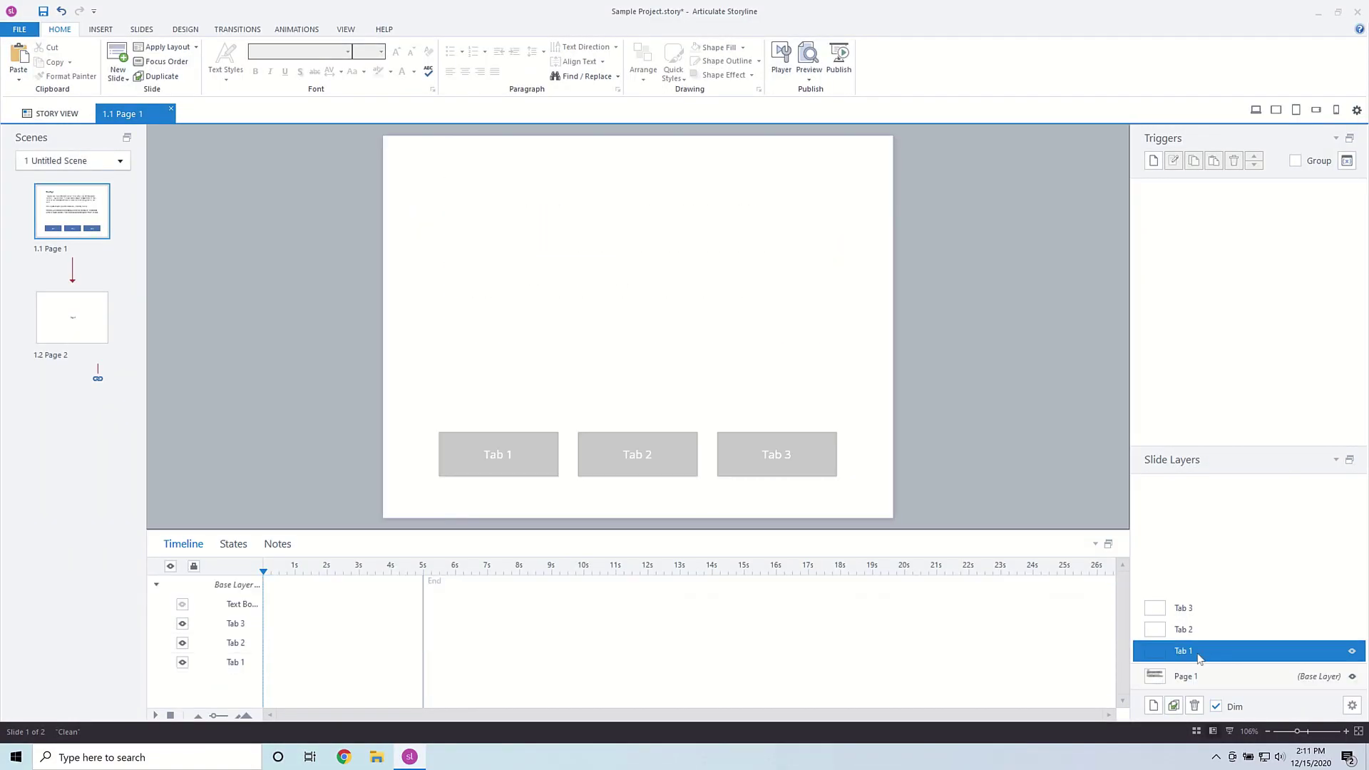
key("ctrl+v")
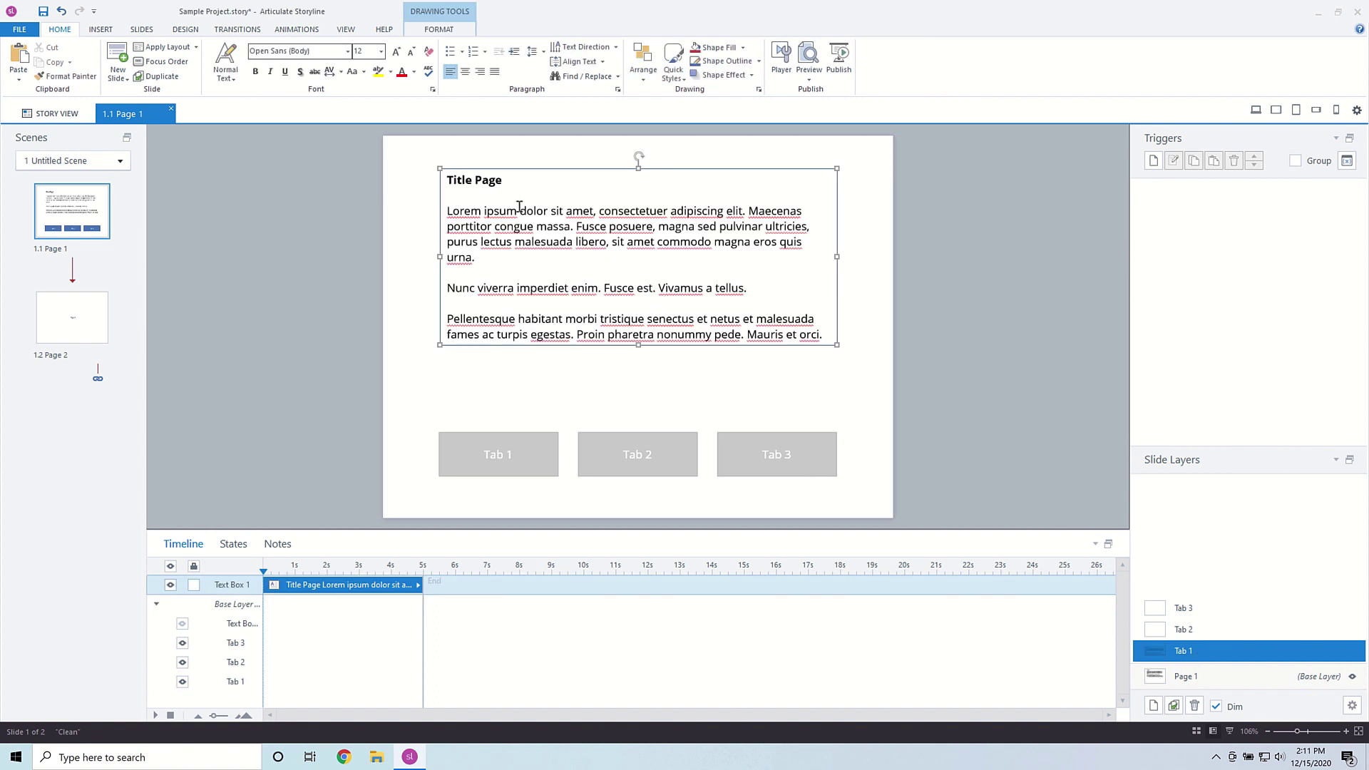
triple_click(447, 179)
type("Tab")
Step: Paste the copied text box onto the Tab 2 layer and change its heading to "Tab 2"
left_click(1205, 629)
type("Title Page  Lorem ipsum dolor sit amet, consectetuer adipiscing elit. Maecenas porttitor congue massa. Fusce posuere, magna sed pulvinar ultricies, purus lectus malesuada libero, sit amet commodo magna eros quis urna.  Nunc viverra imperdiet enim. Fusce est. Vivamus a tellus.  Pellentesque habitant morbi tristique senectus et netus et malesuada fames ac turpis egestas. Proin pharetra nonummy pede. Mauris et orci.")
left_click_drag(505, 181, 442, 177)
type("Tab 2")
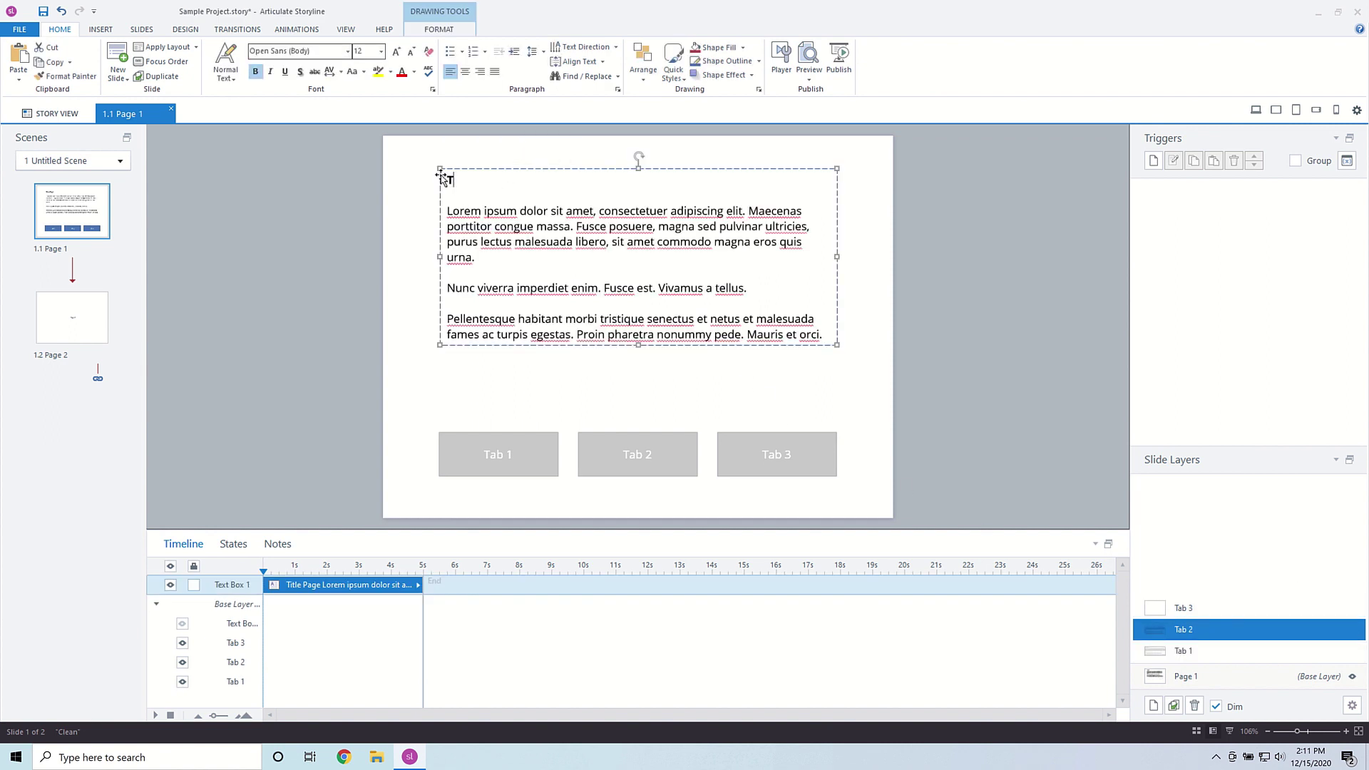
Step: Paste the copied text box onto the Tab 3 layer and change its heading to "Tab 3"
left_click(1191, 607)
key("ctrl+v")
left_click_drag(508, 187, 437, 178)
type("Tab")
left_click(1032, 217)
Step: On the Page 1 base layer, add a trigger that shows layer Tab 1 when the user clicks the Tab 1 rectangle
left_click(1185, 681)
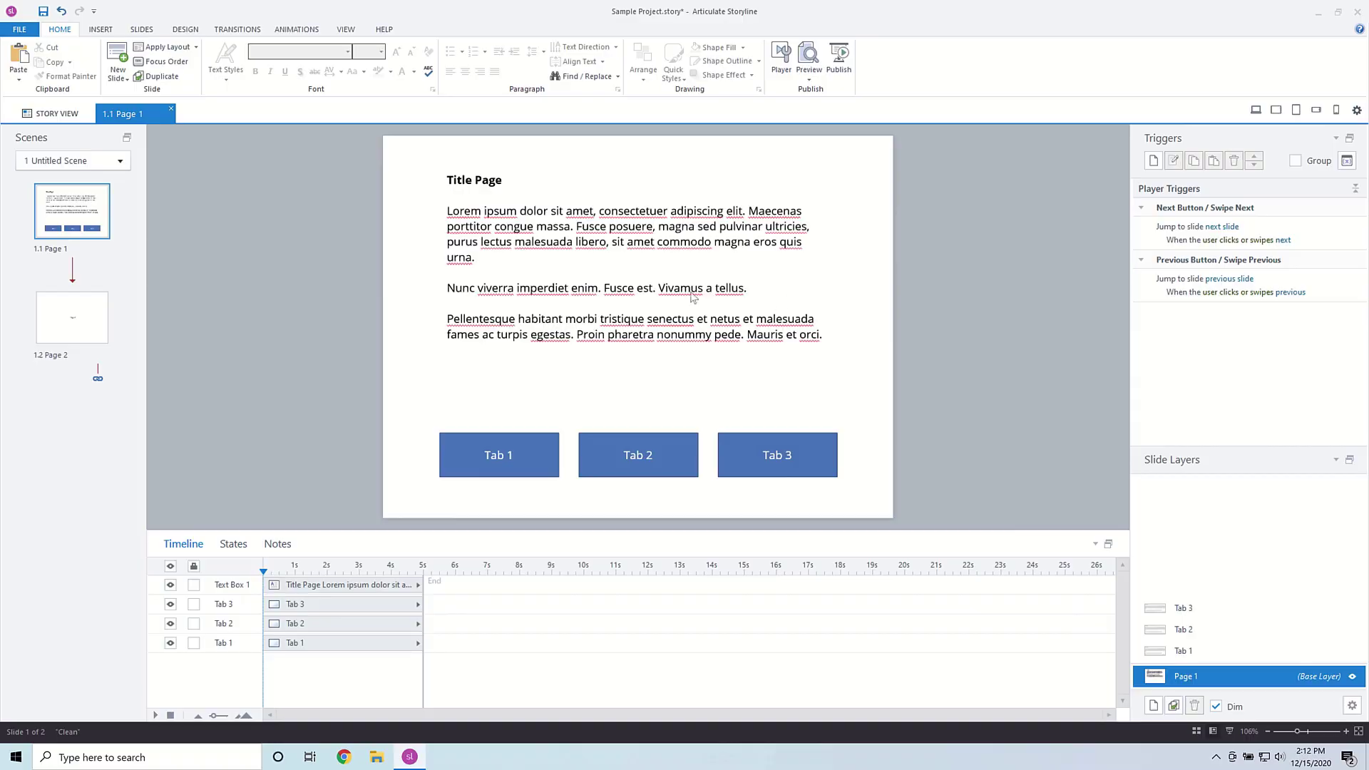
left_click(1147, 167)
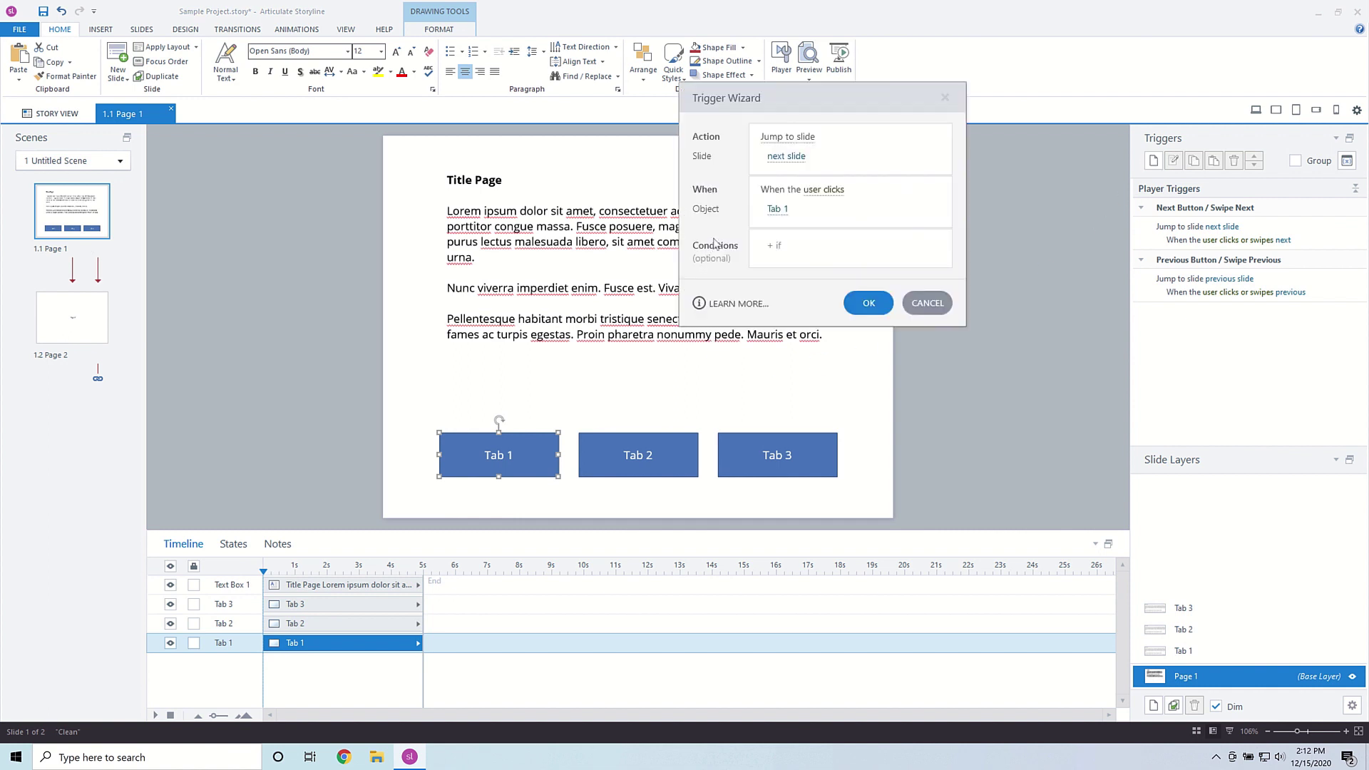
left_click(804, 140)
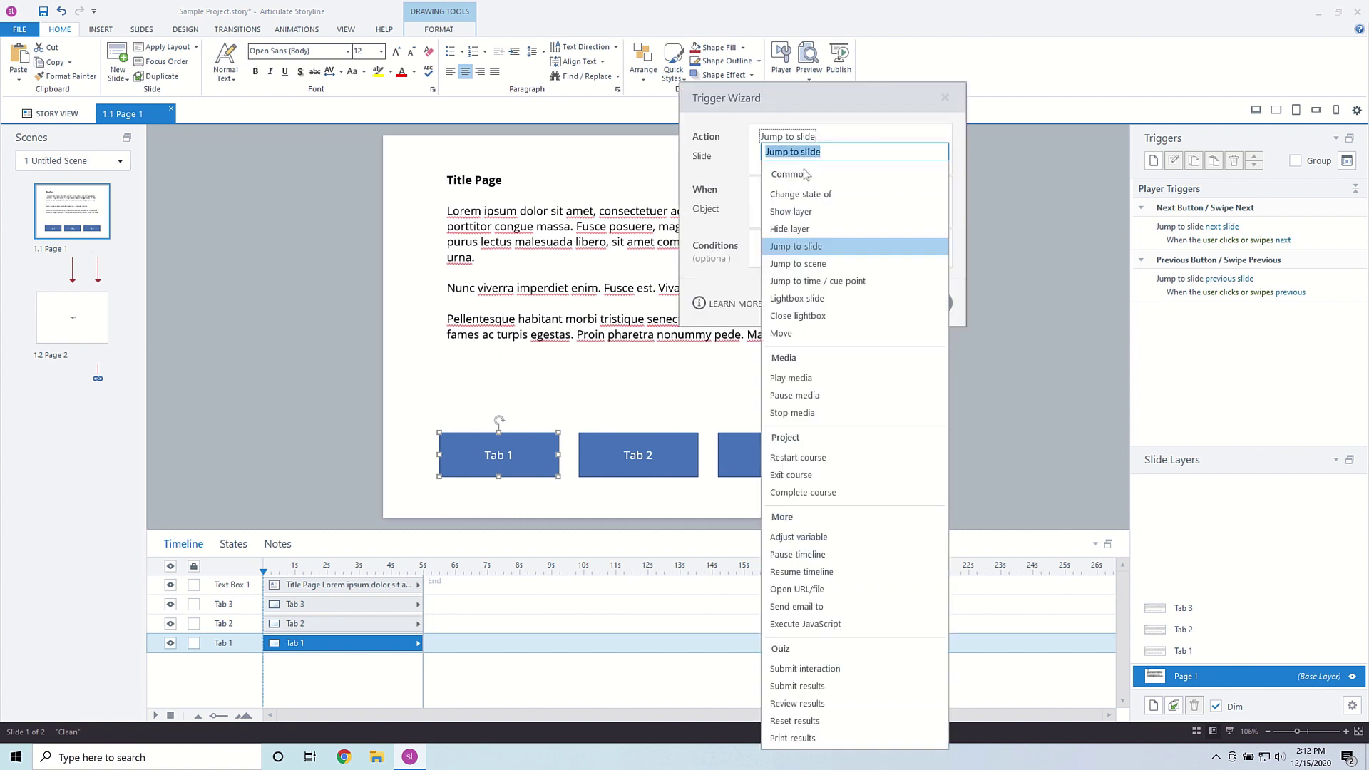
left_click(817, 212)
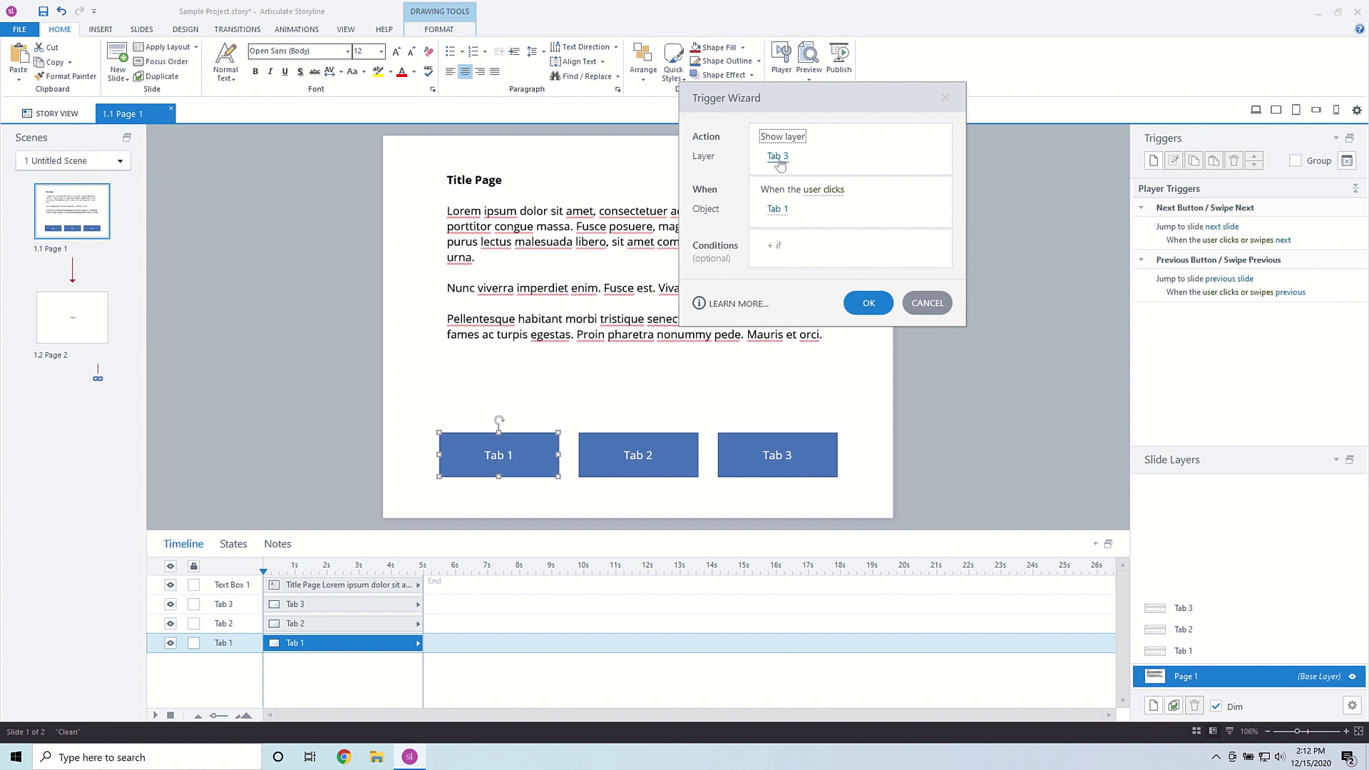
left_click(780, 163)
left_click(778, 279)
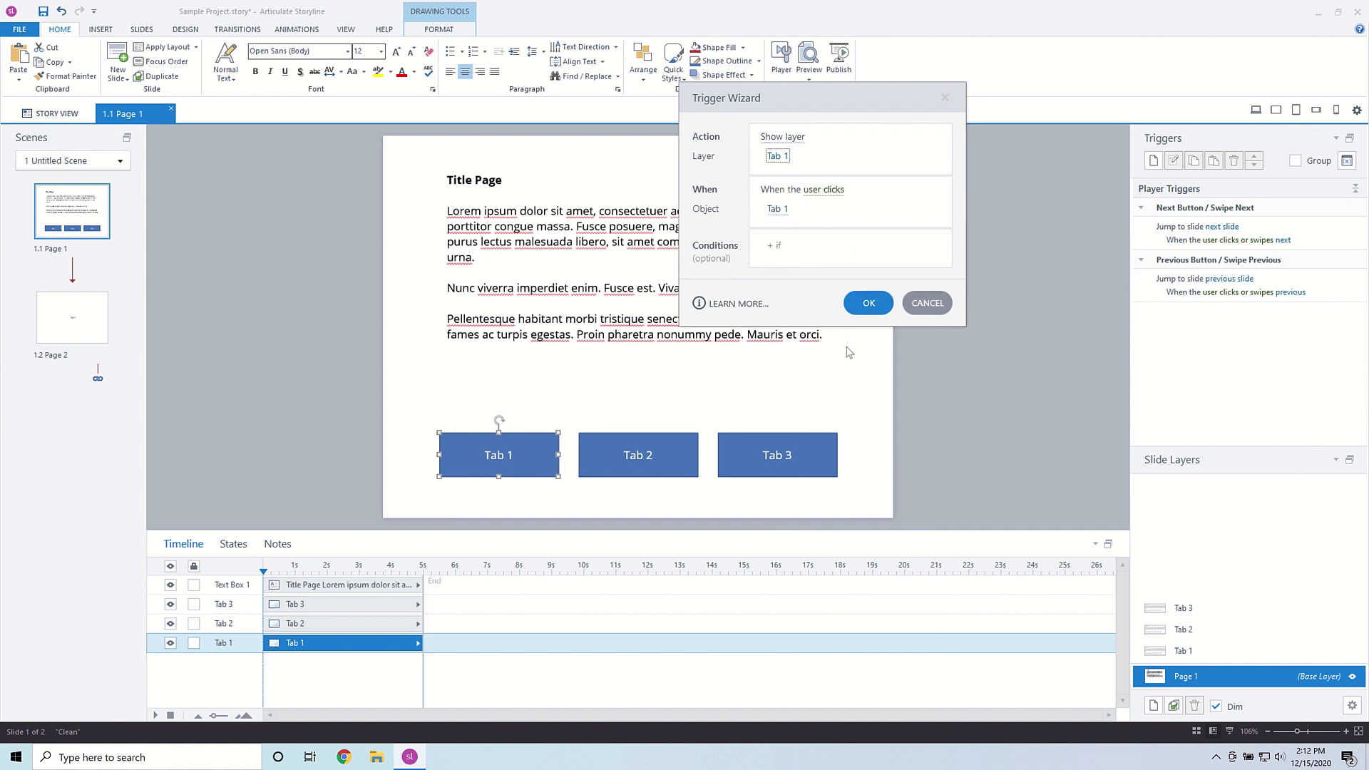
left_click(861, 310)
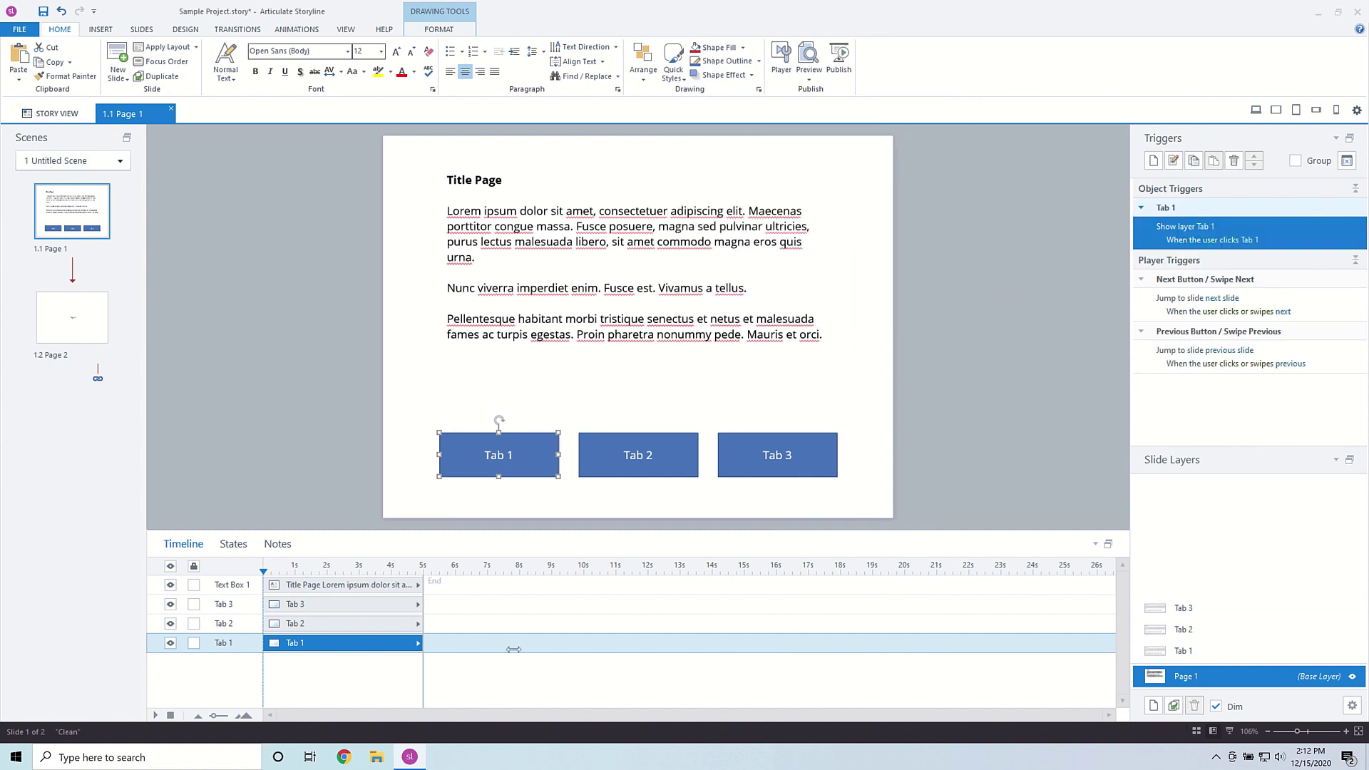
Step: Add a trigger that shows layer Tab 2 when the user clicks the Tab 2 rectangle
left_click(591, 436)
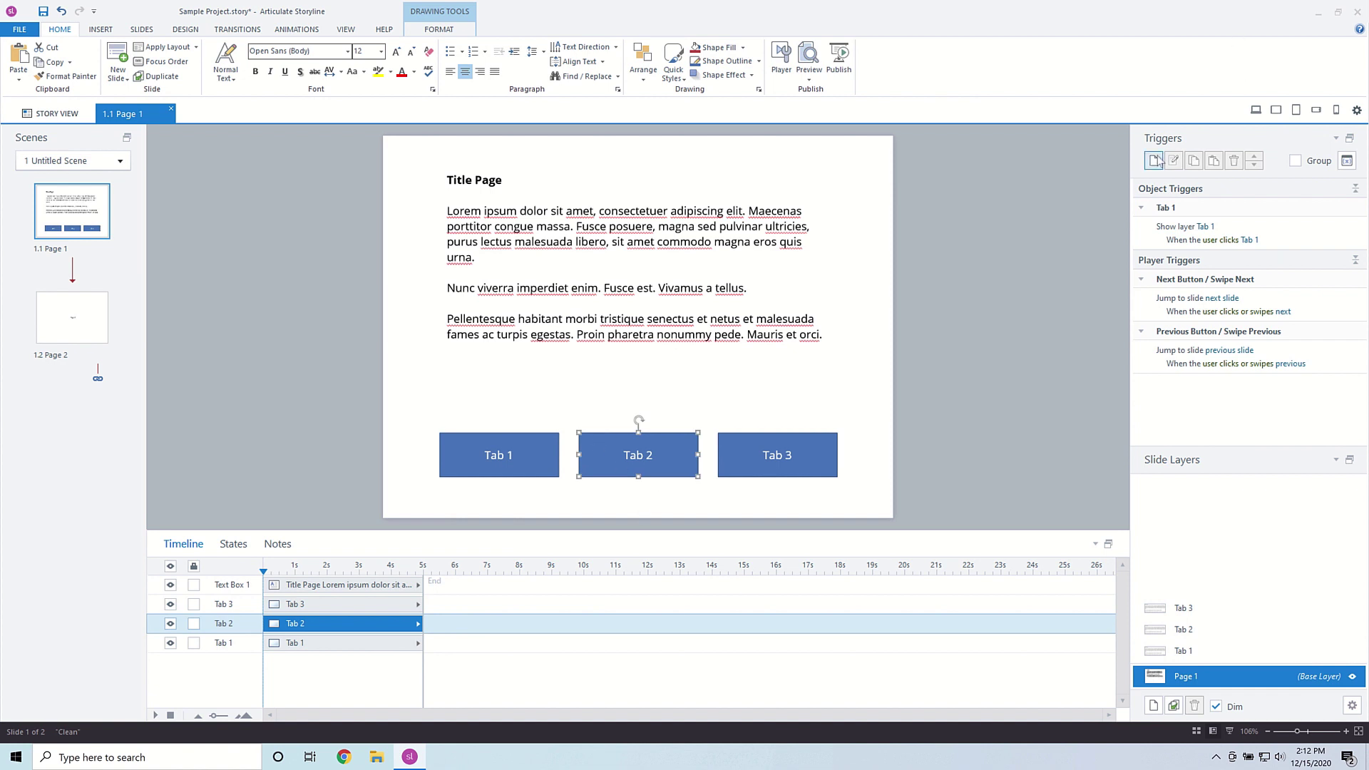
left_click(802, 158)
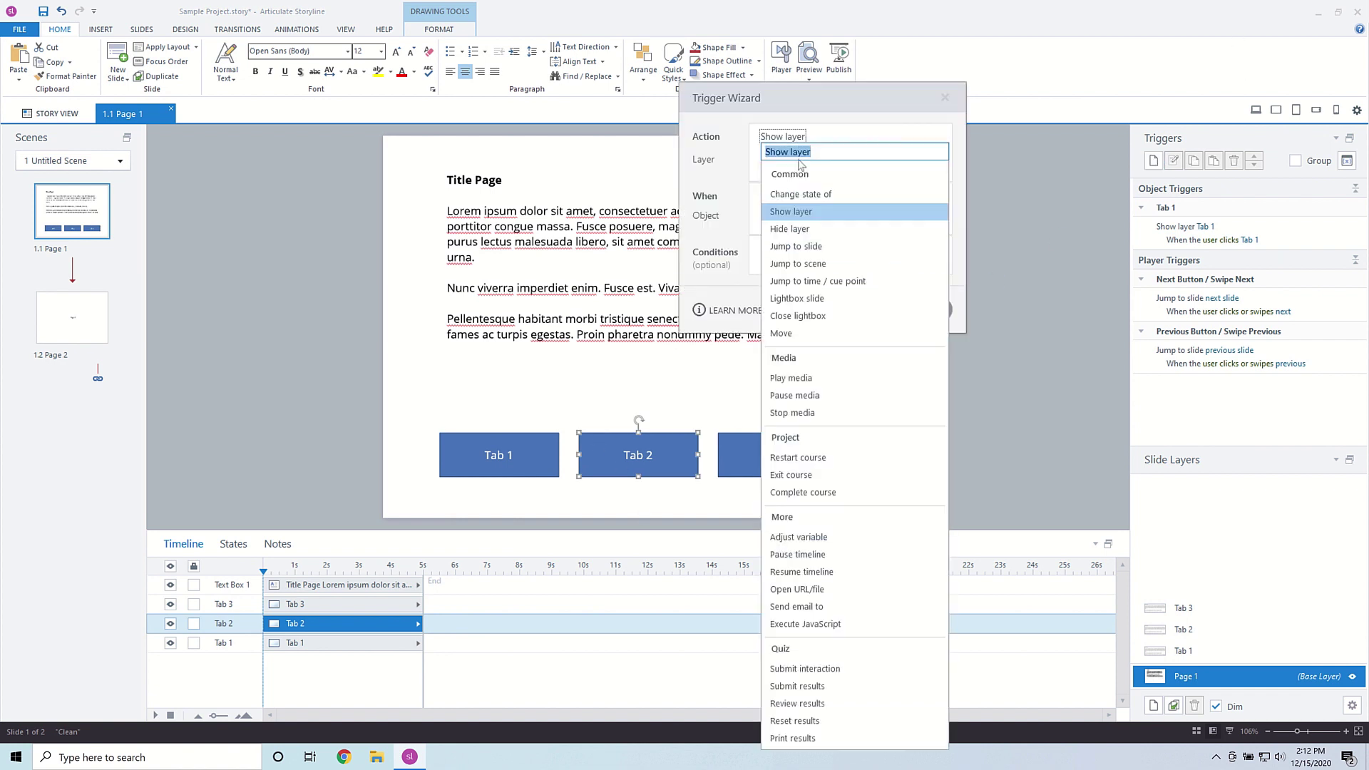
left_click(802, 213)
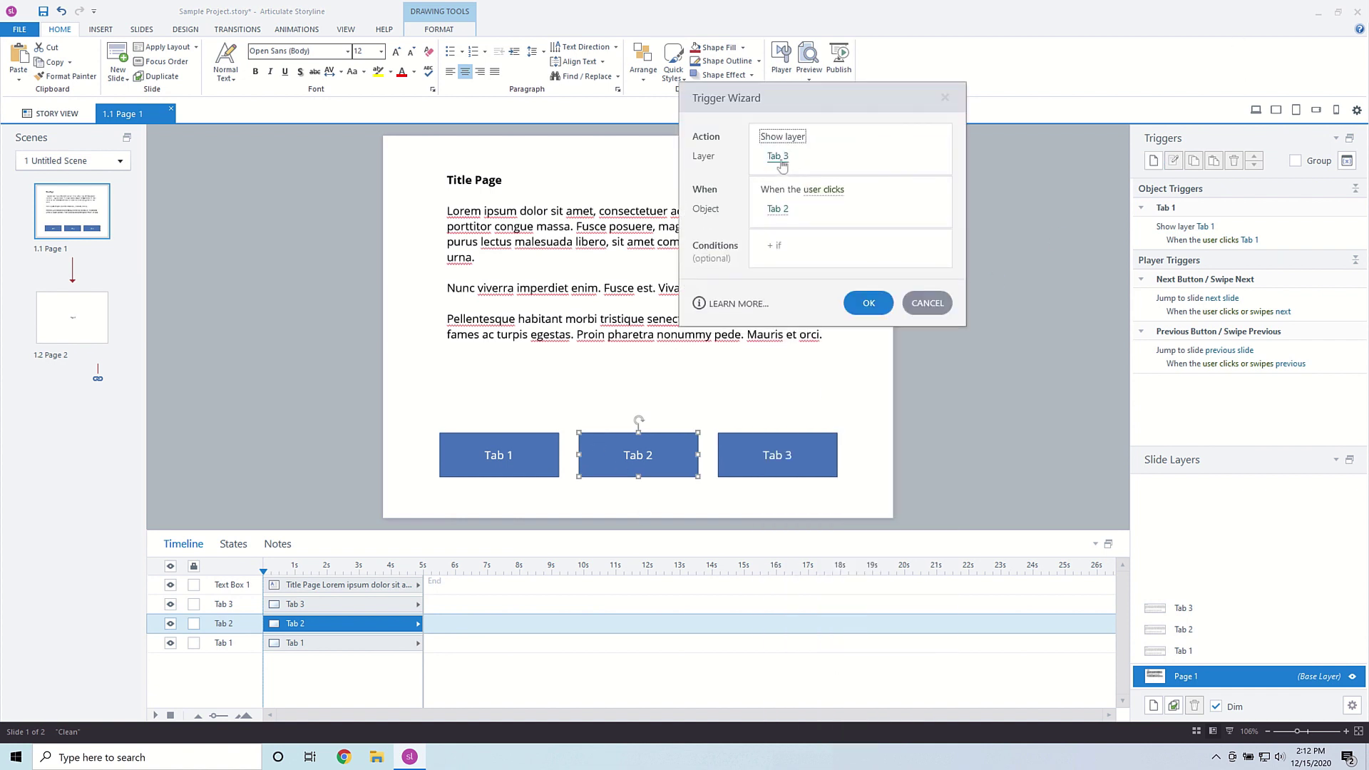
left_click(782, 164)
left_click(793, 273)
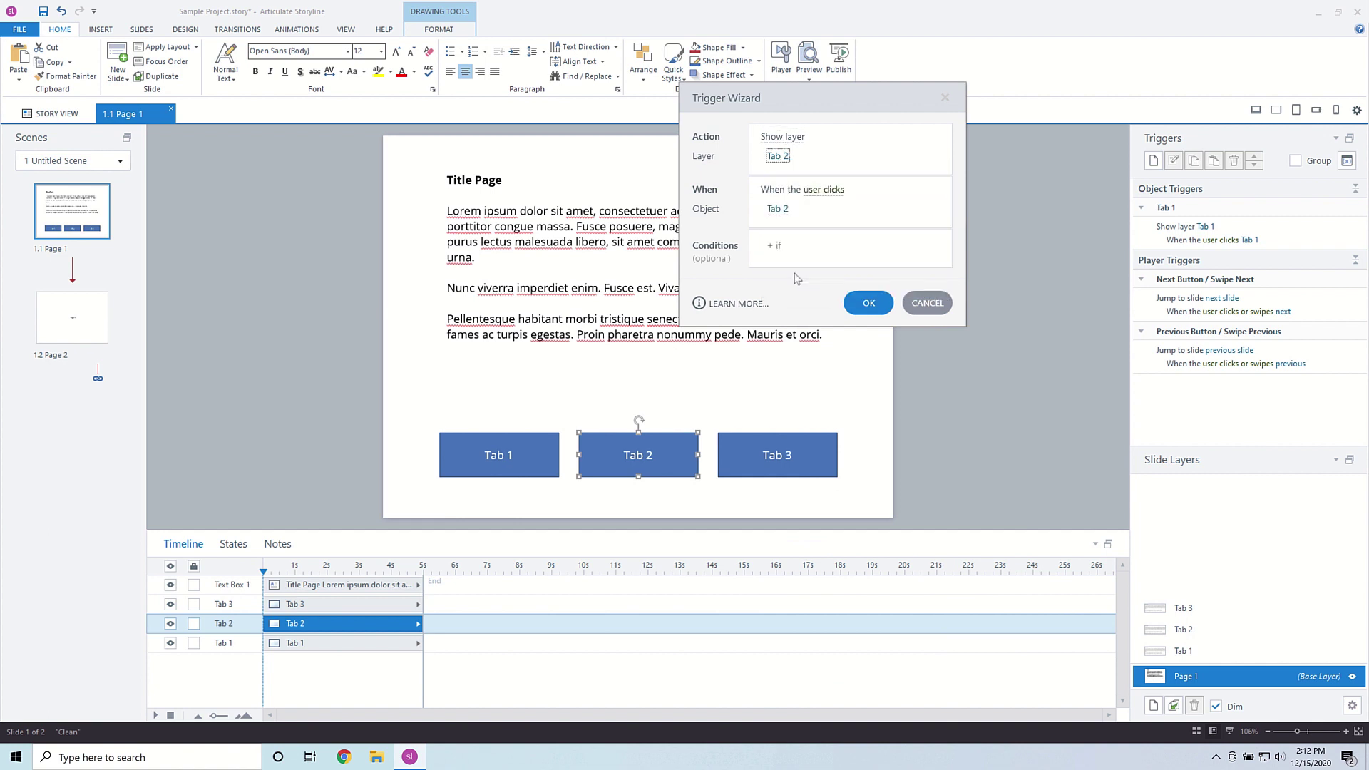
left_click(859, 302)
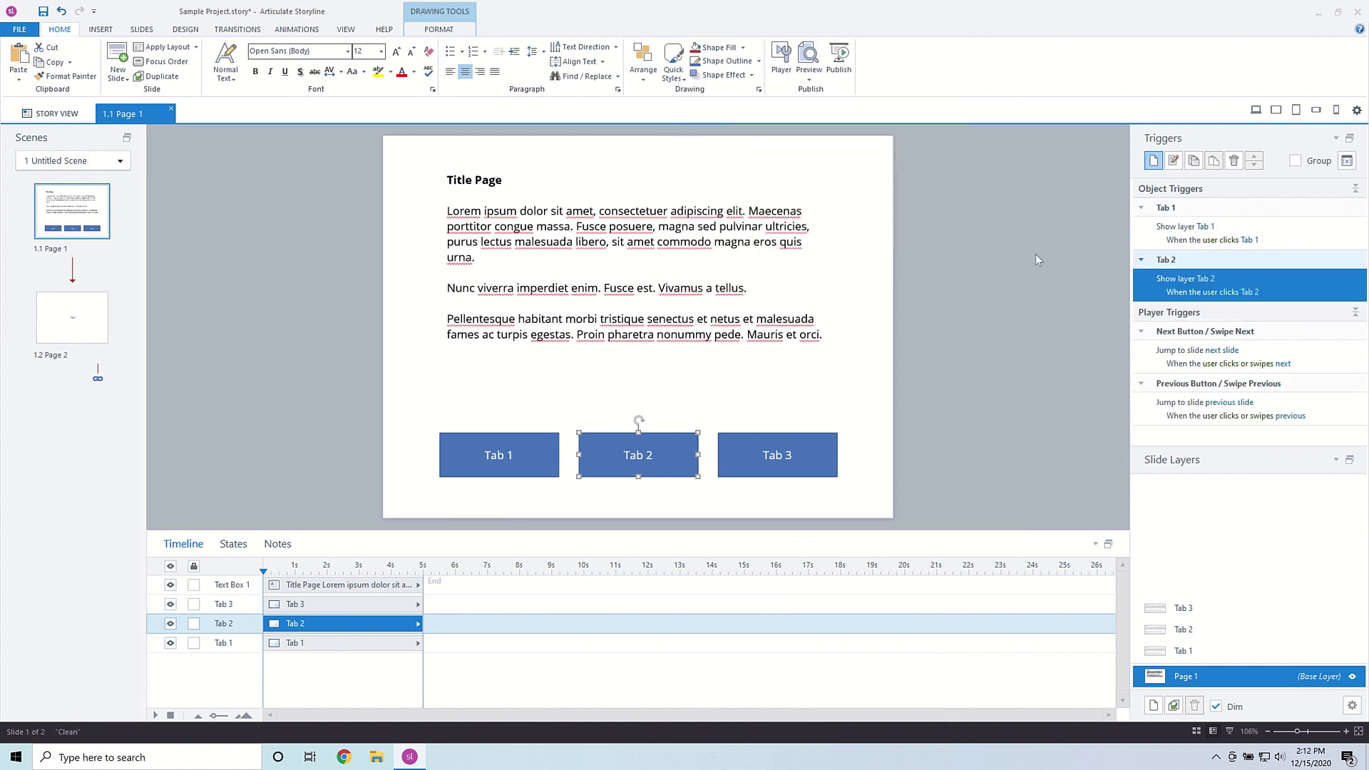
Step: Add a trigger with the Show layer action for layer Tab 3, keeping Tab 2 as the clicked object
left_click(782, 137)
left_click(874, 137)
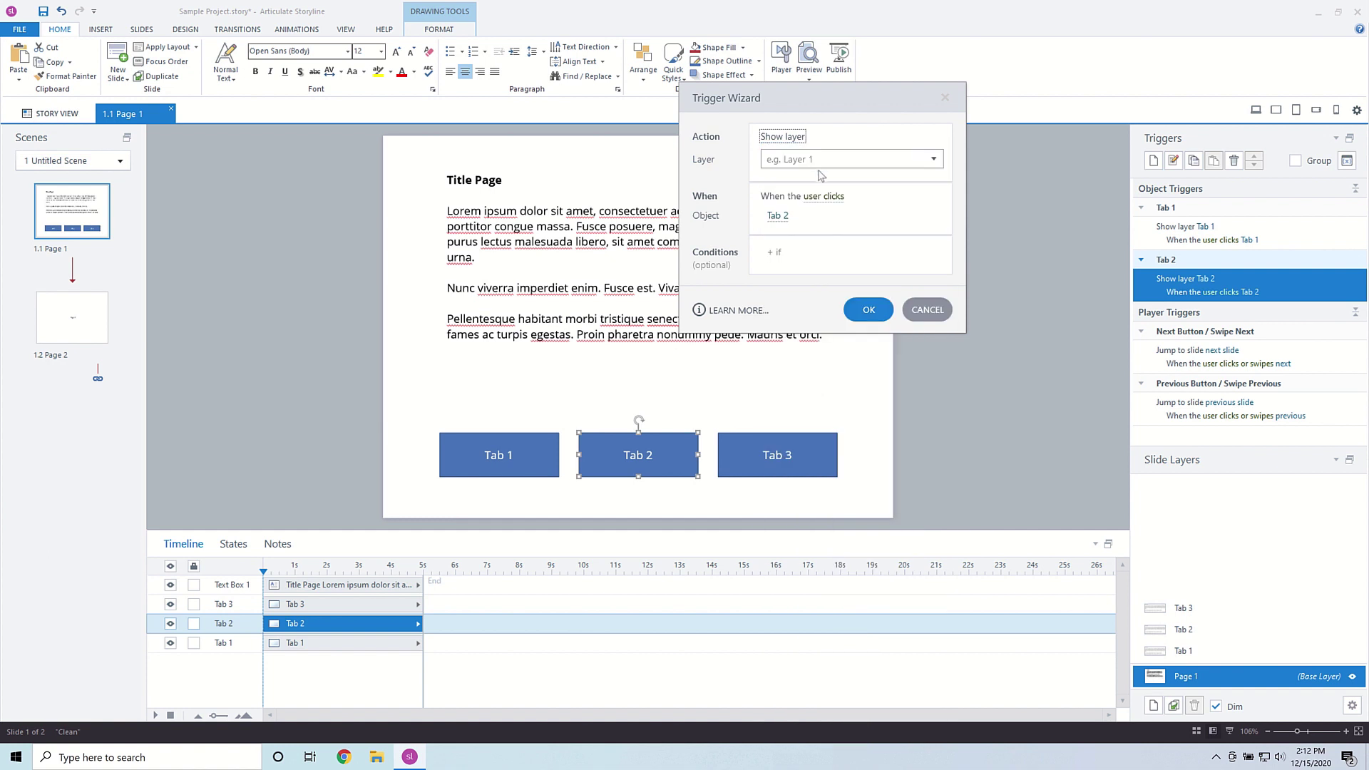
left_click(821, 164)
left_click(793, 274)
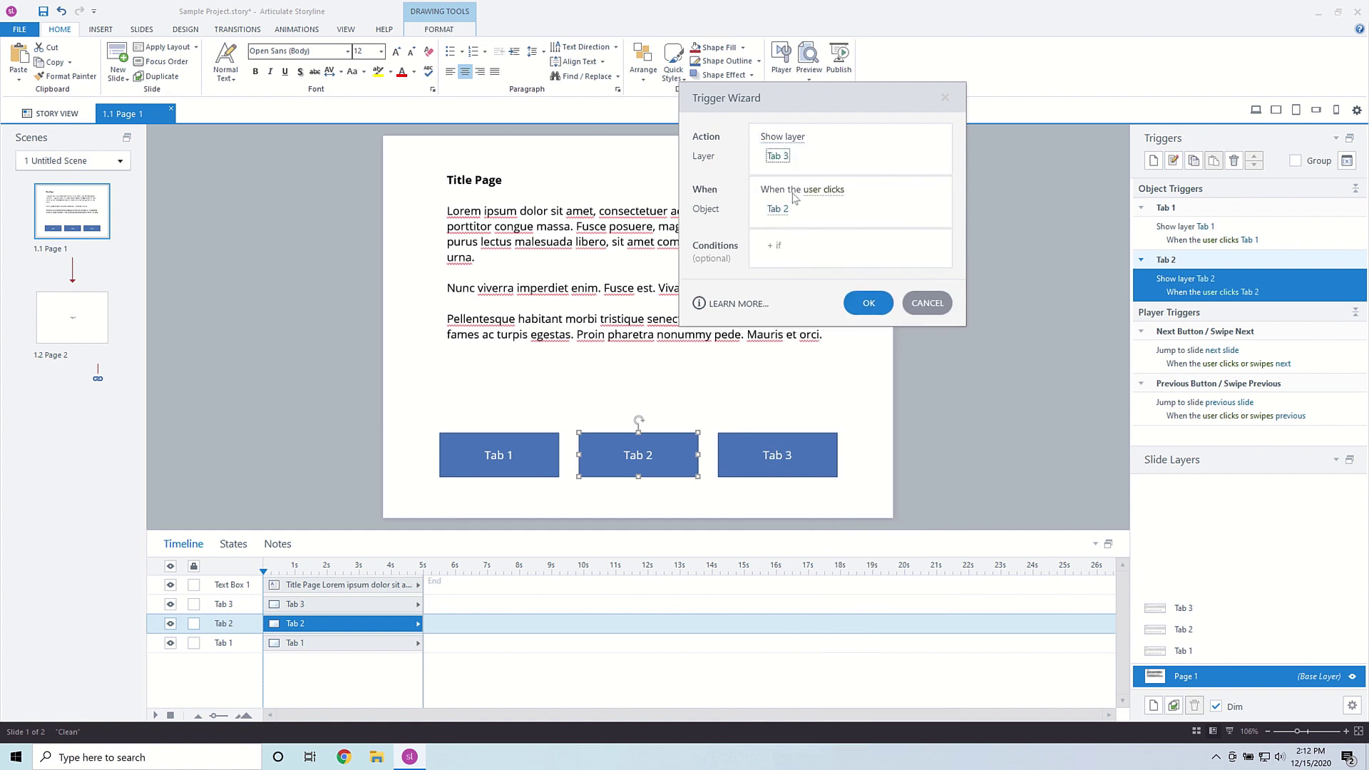
left_click(868, 303)
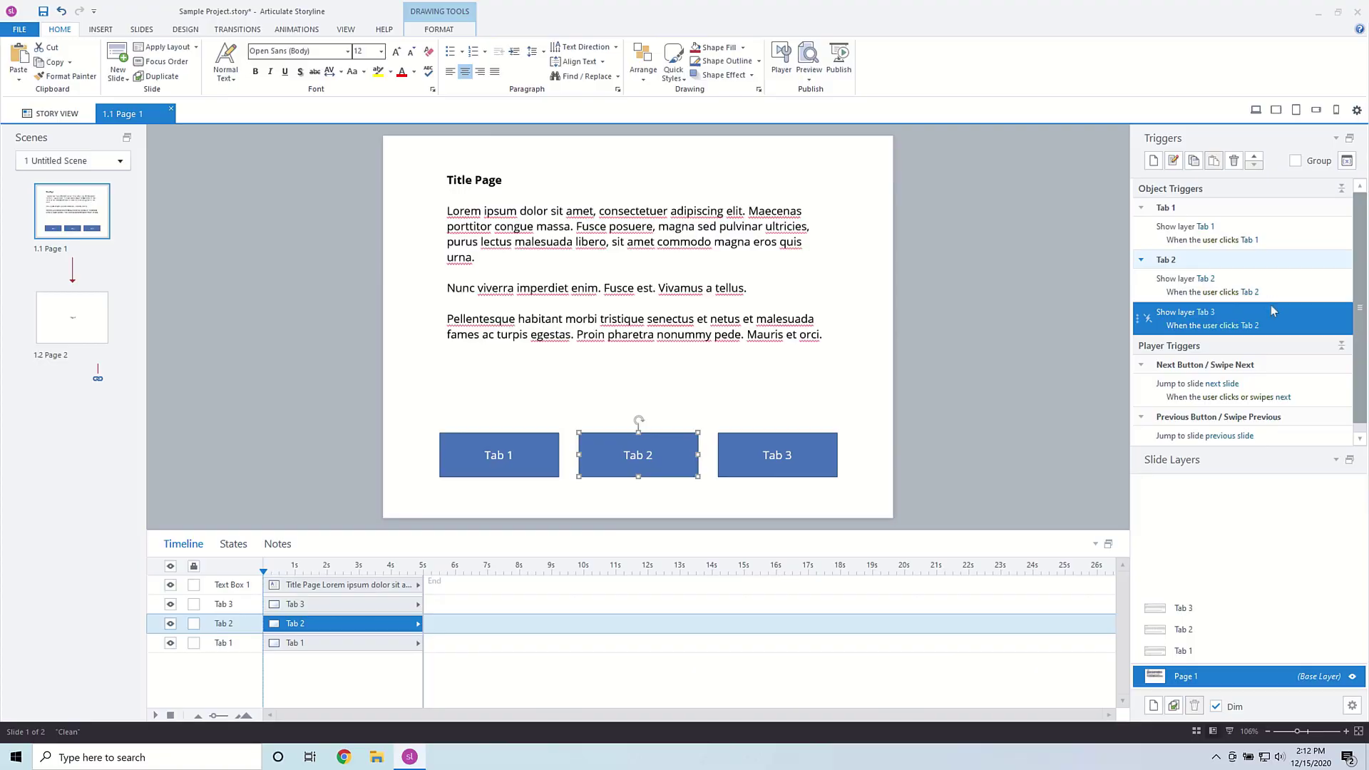
Step: Change the clicked object of the trigger that shows layer Tab 3 to the Tab 3 rectangle
double_click(1271, 306)
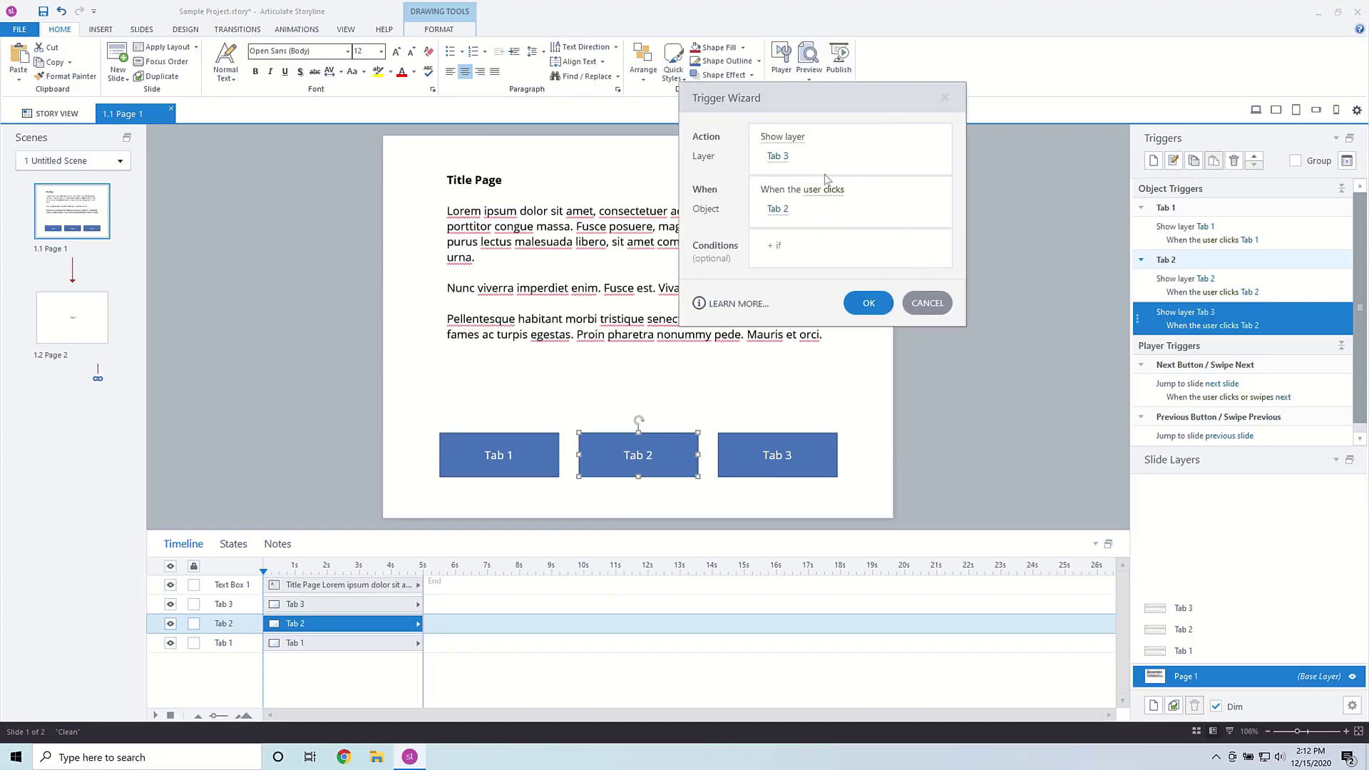
left_click(777, 212)
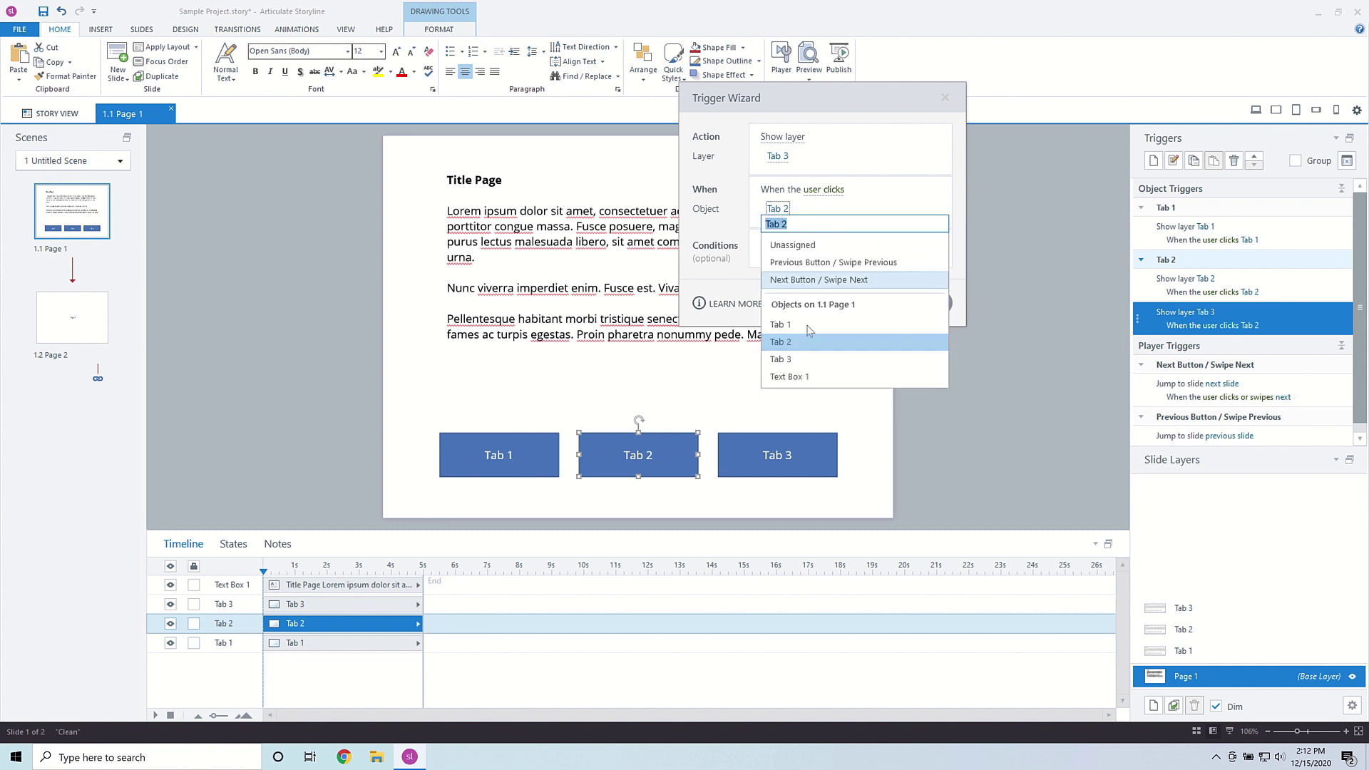
left_click(811, 366)
left_click(868, 304)
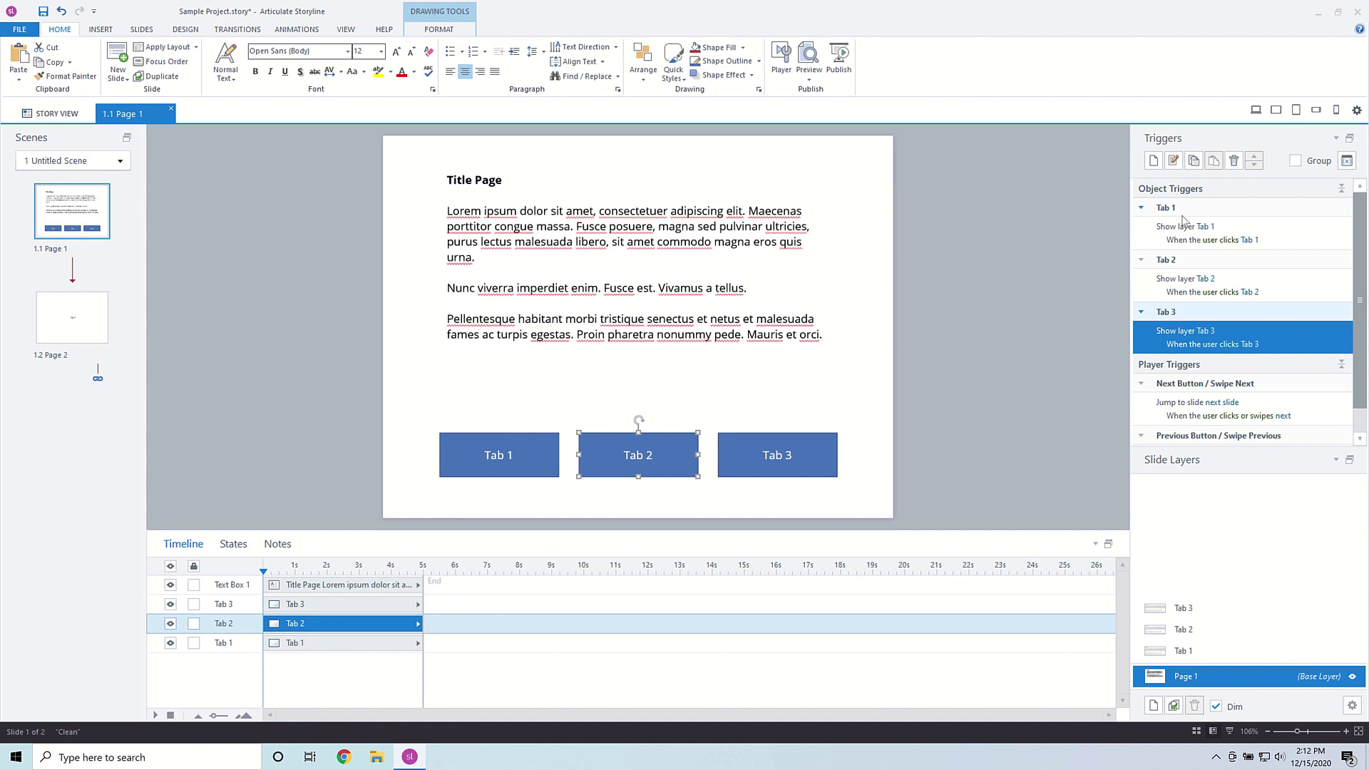
Step: Preview the current slide and test the Tab 1 rectangle
left_click(809, 73)
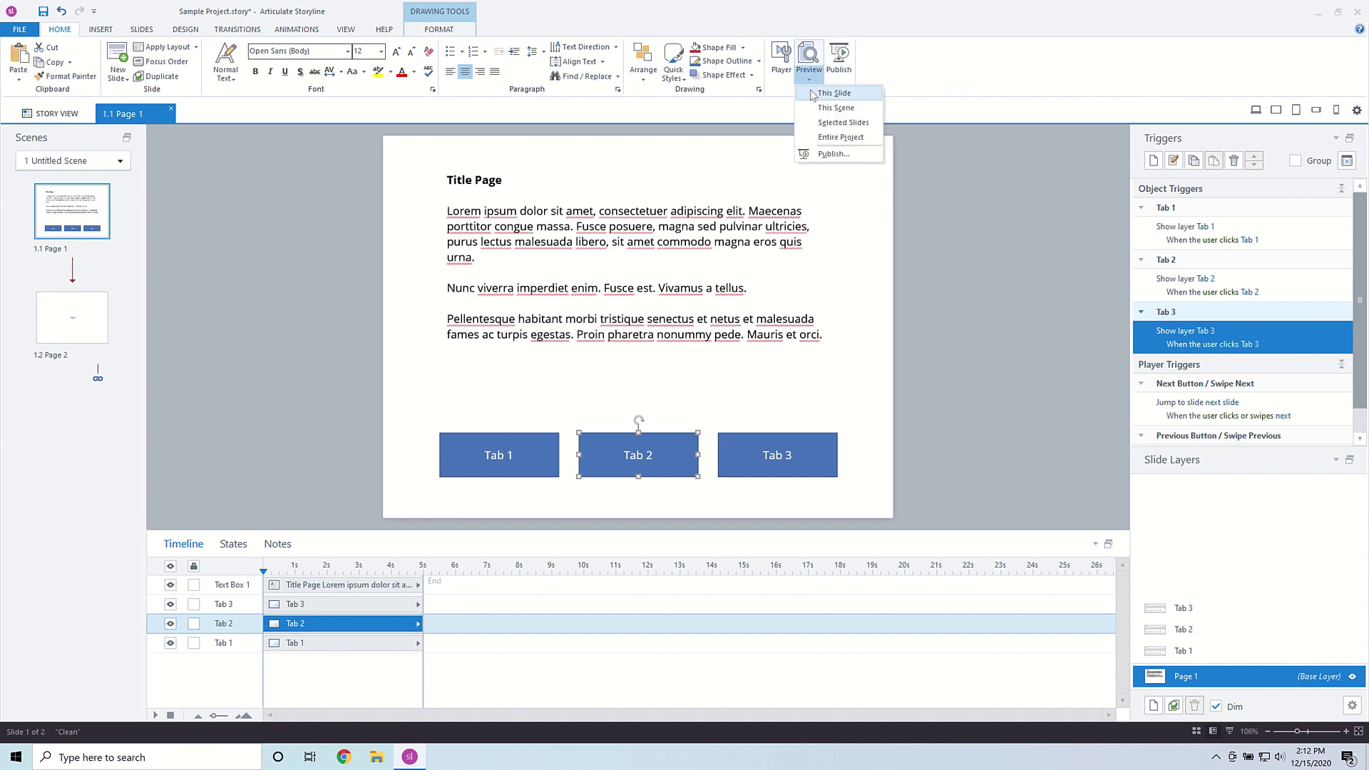
left_click(810, 90)
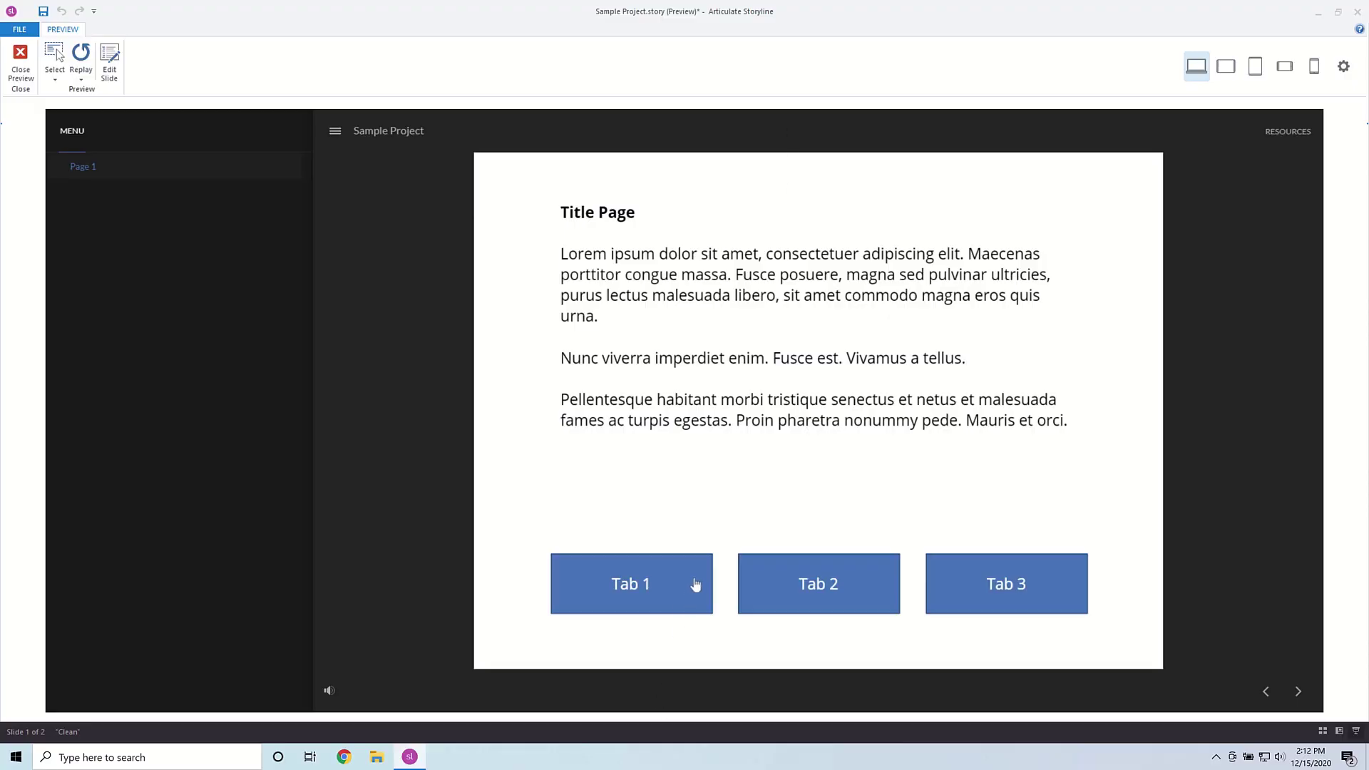
left_click(695, 585)
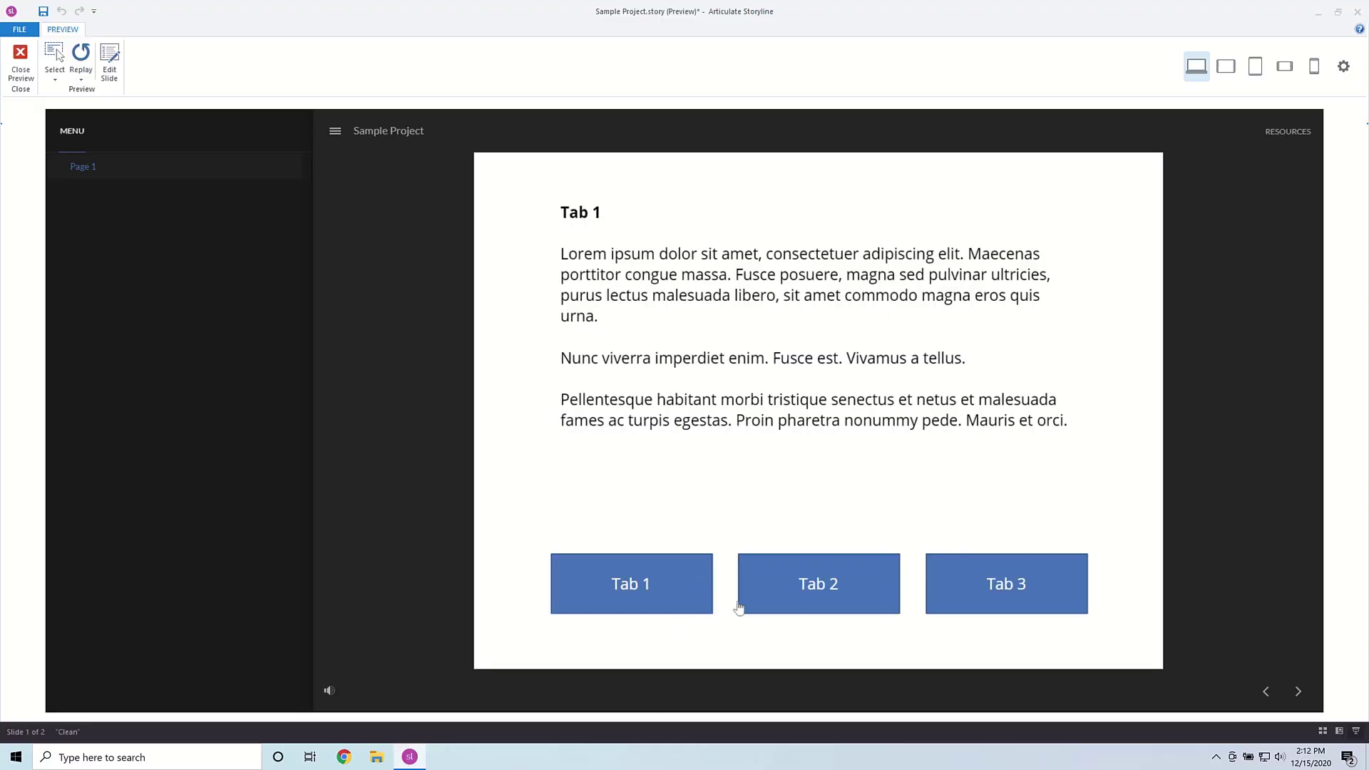
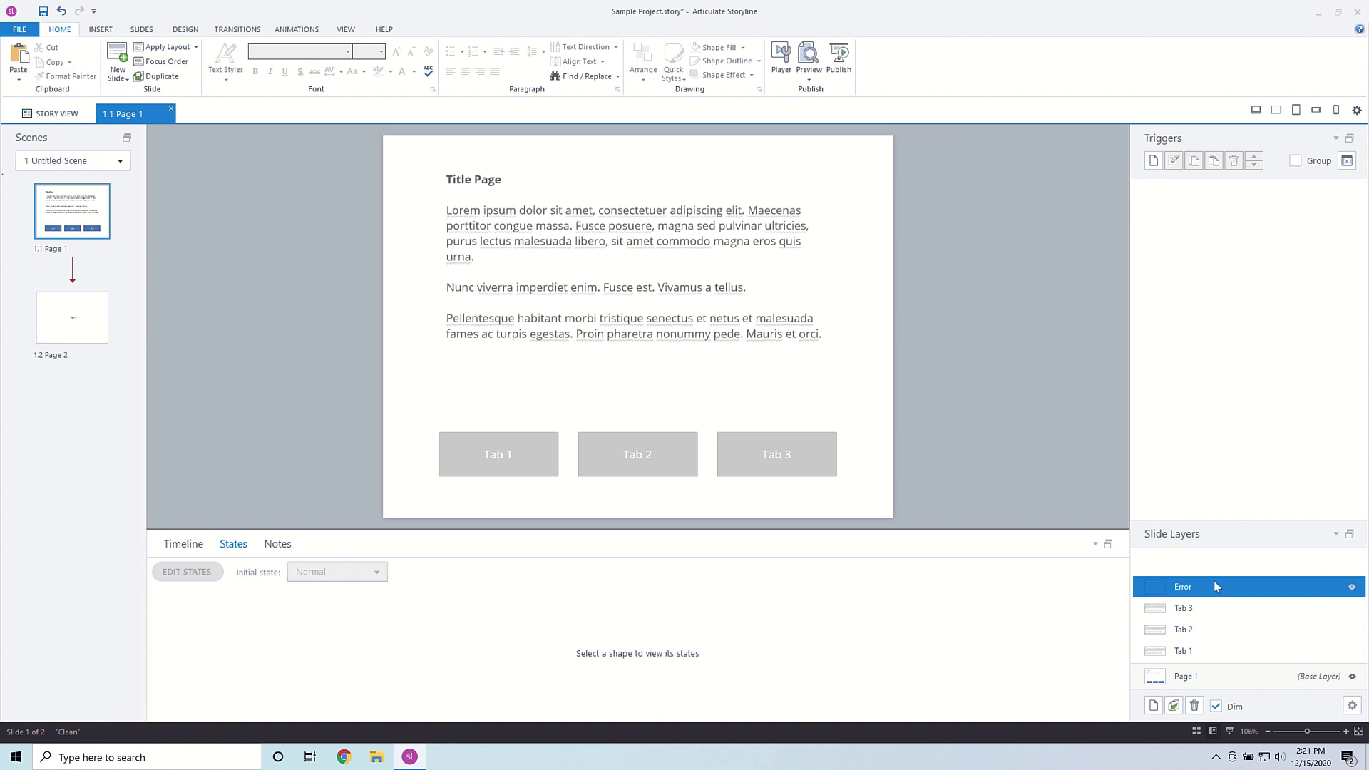
Step: Insert an oval speech caption above the Tab 1 rectangle on the Error layer, reading "You must click all 3 tabs"
left_click(101, 30)
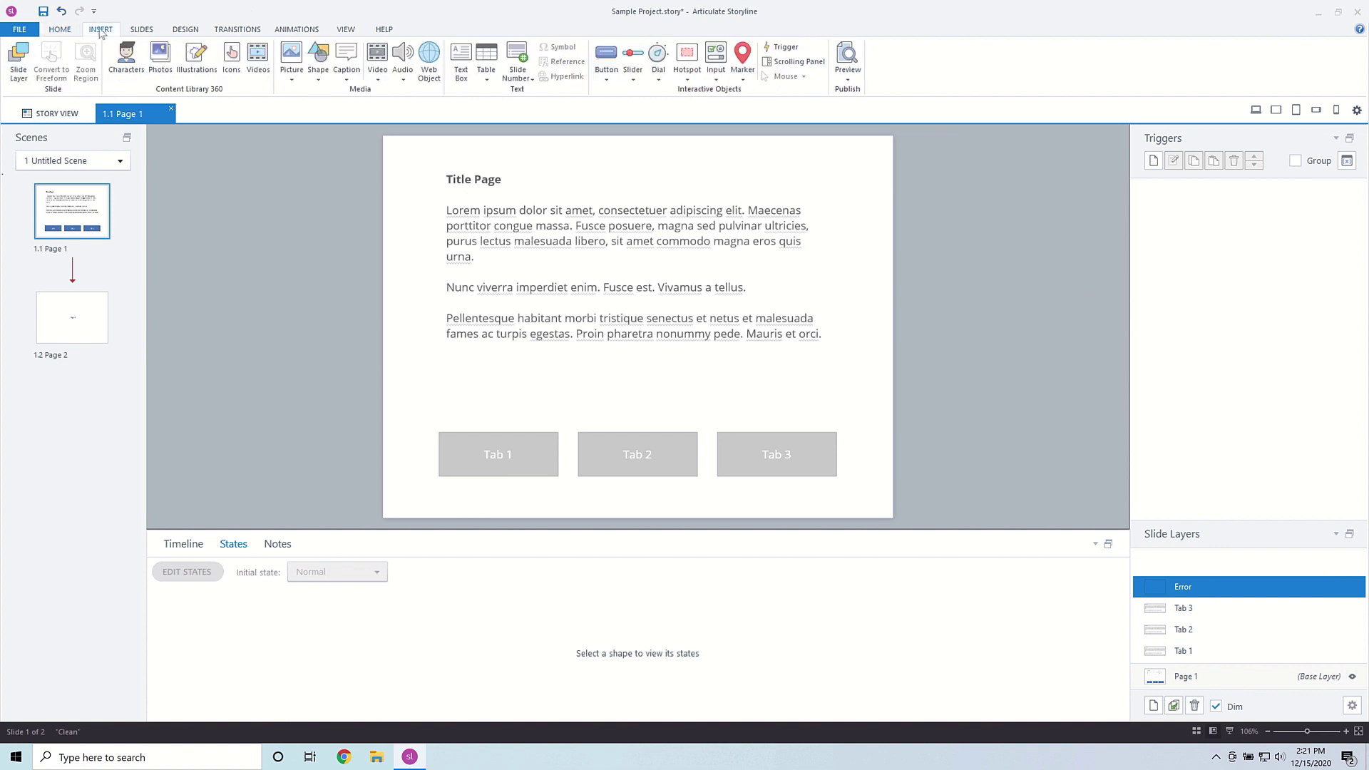
left_click(319, 68)
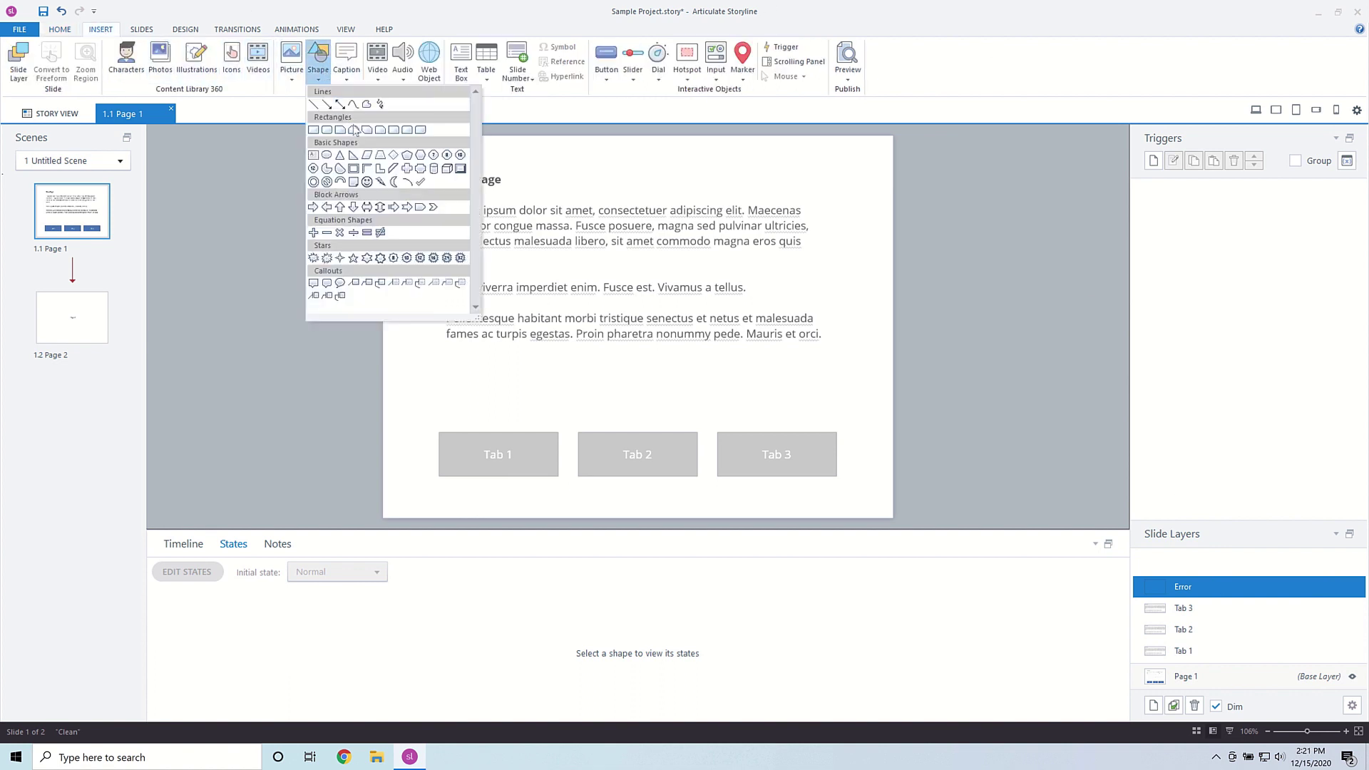
left_click(346, 71)
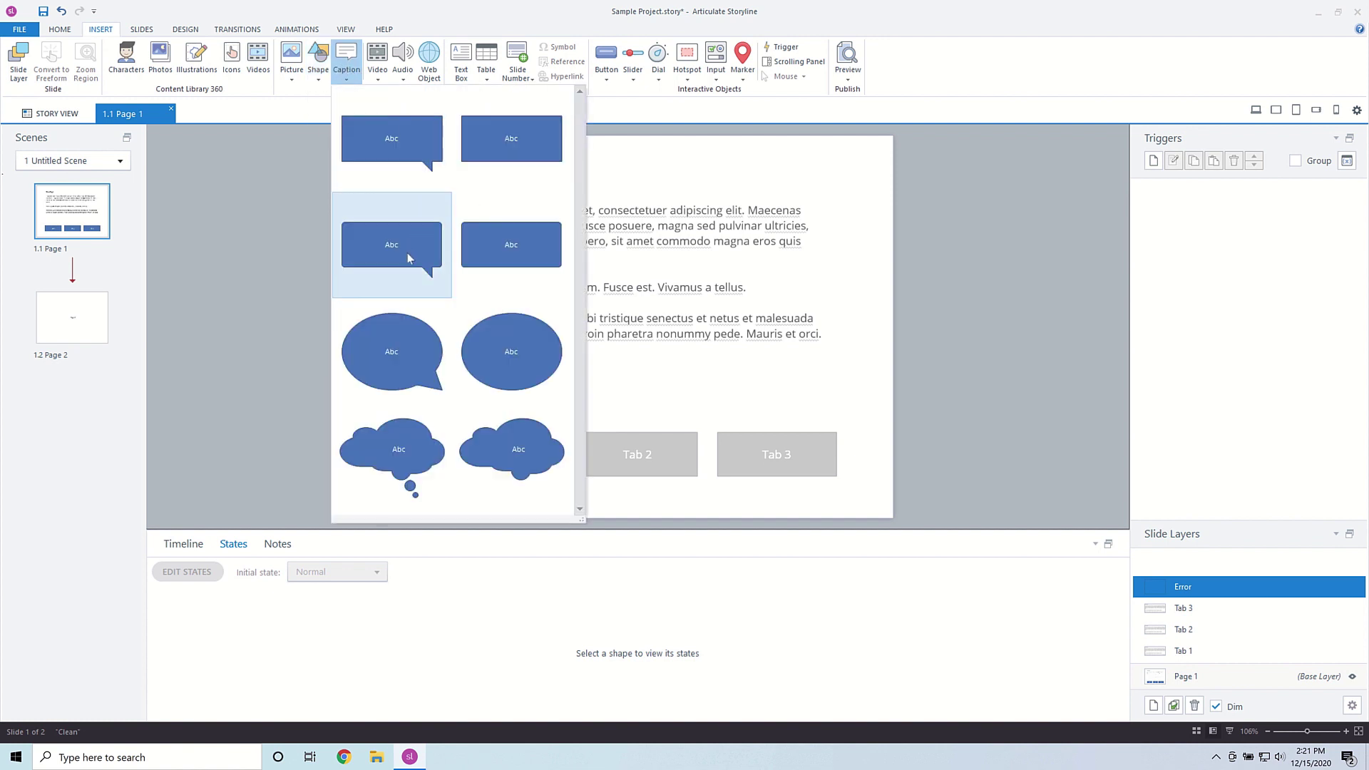
left_click(391, 351)
mouse_move(427, 303)
left_mouse_down()
mouse_move(478, 385)
mouse_move(561, 408)
left_mouse_up()
type("You must click all 3 tabs")
left_click(758, 419)
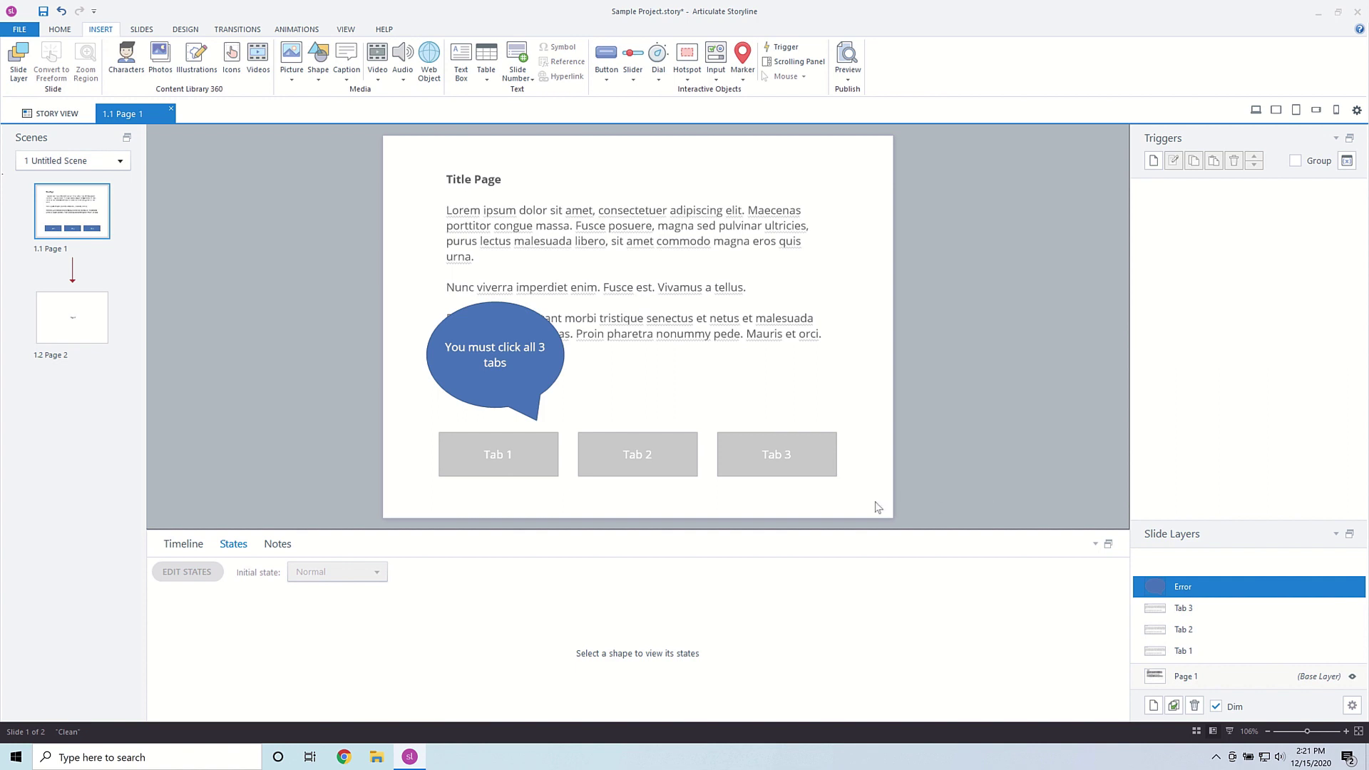
Step: On the Page 1 base layer, start a trigger that shows layer Error when the user clicks the Next button
left_click(1207, 681)
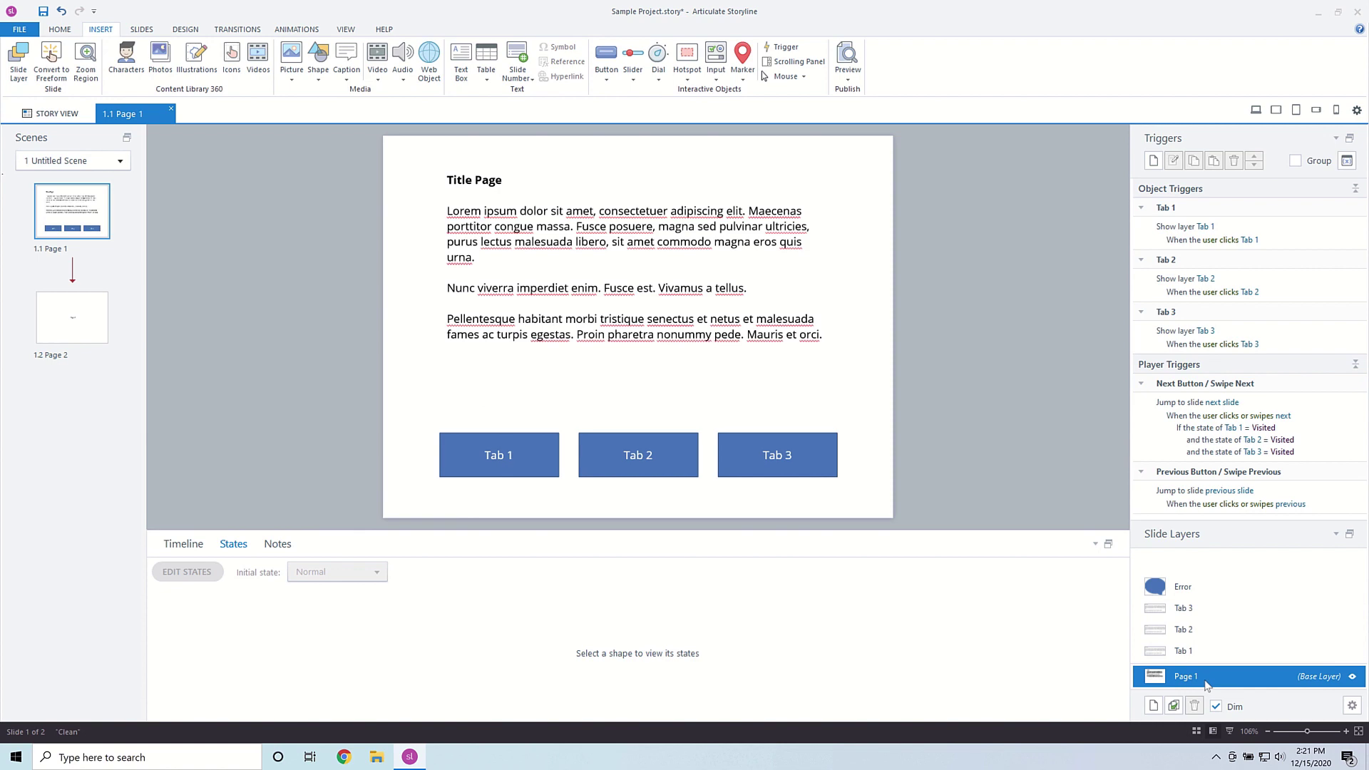
left_click(1313, 414)
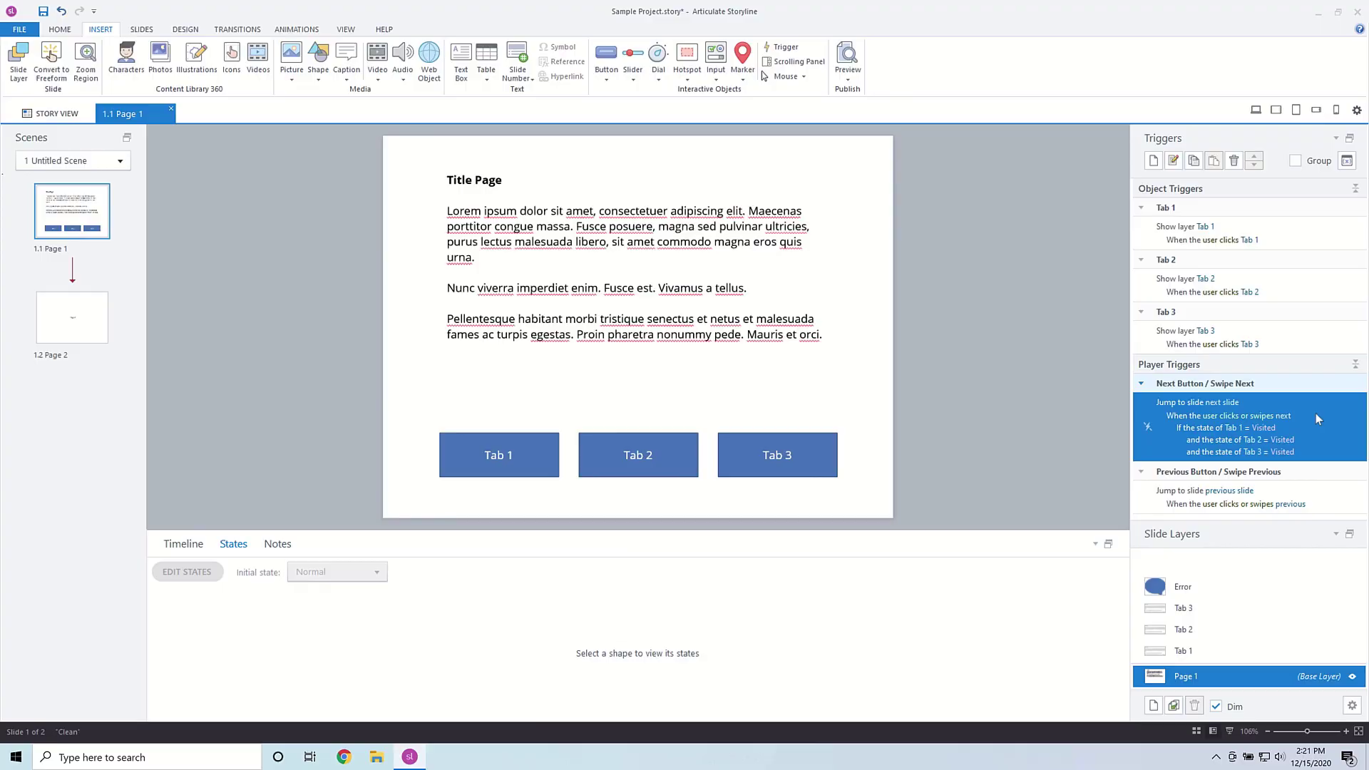
left_click(1154, 160)
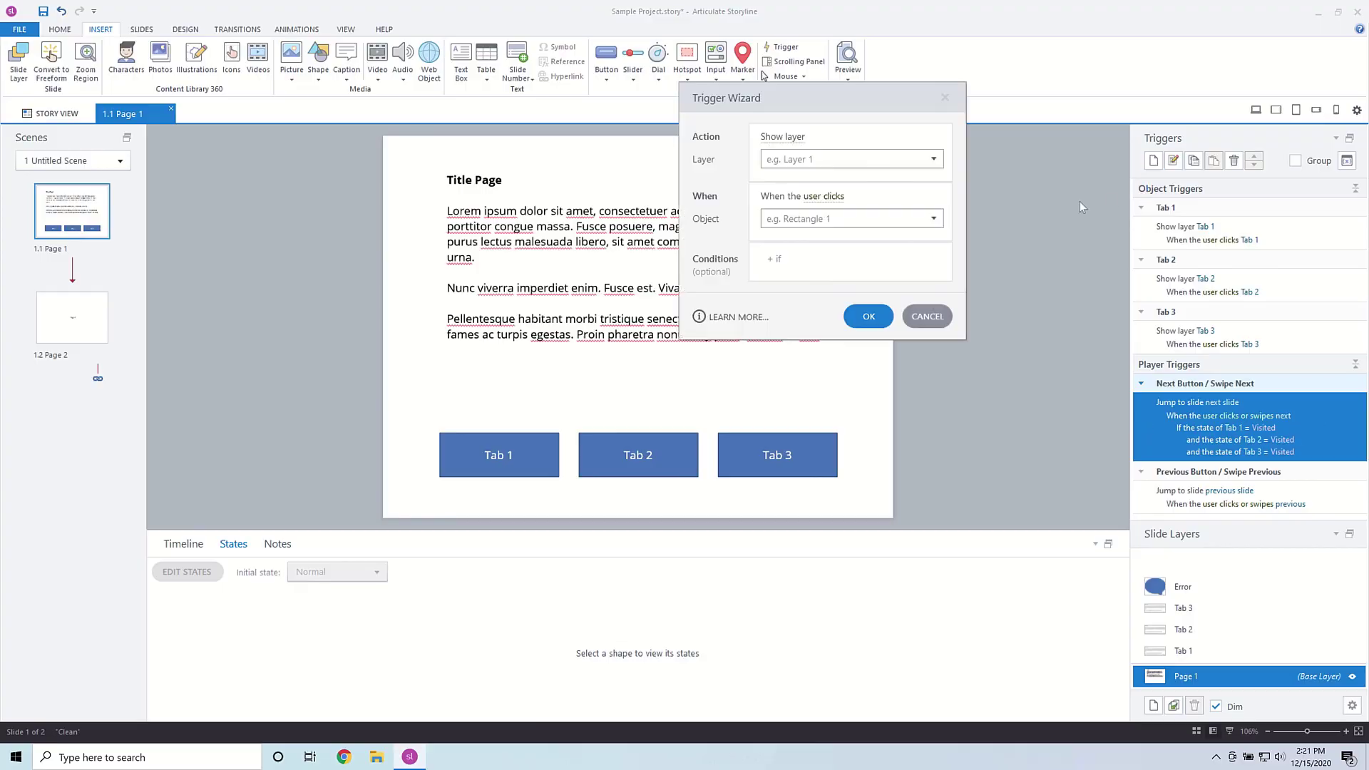
left_click(781, 147)
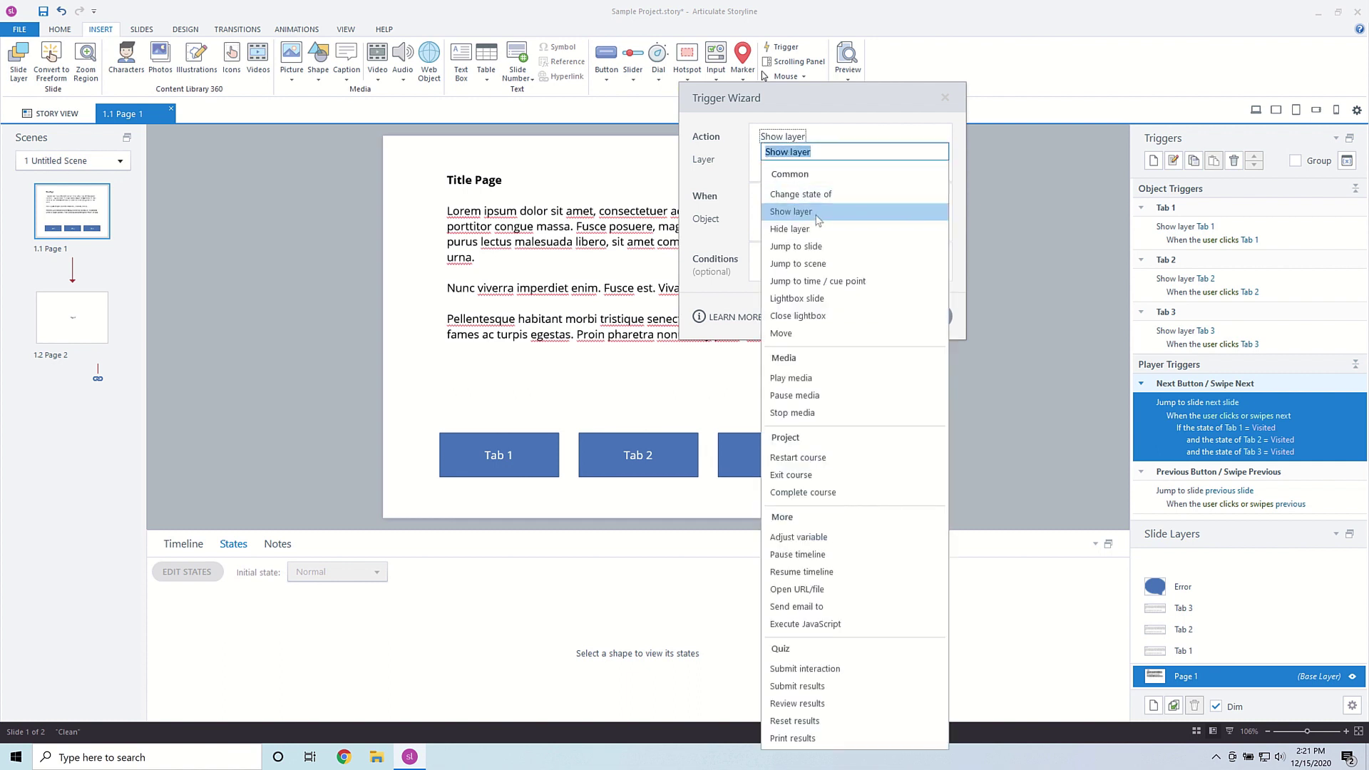
left_click(792, 211)
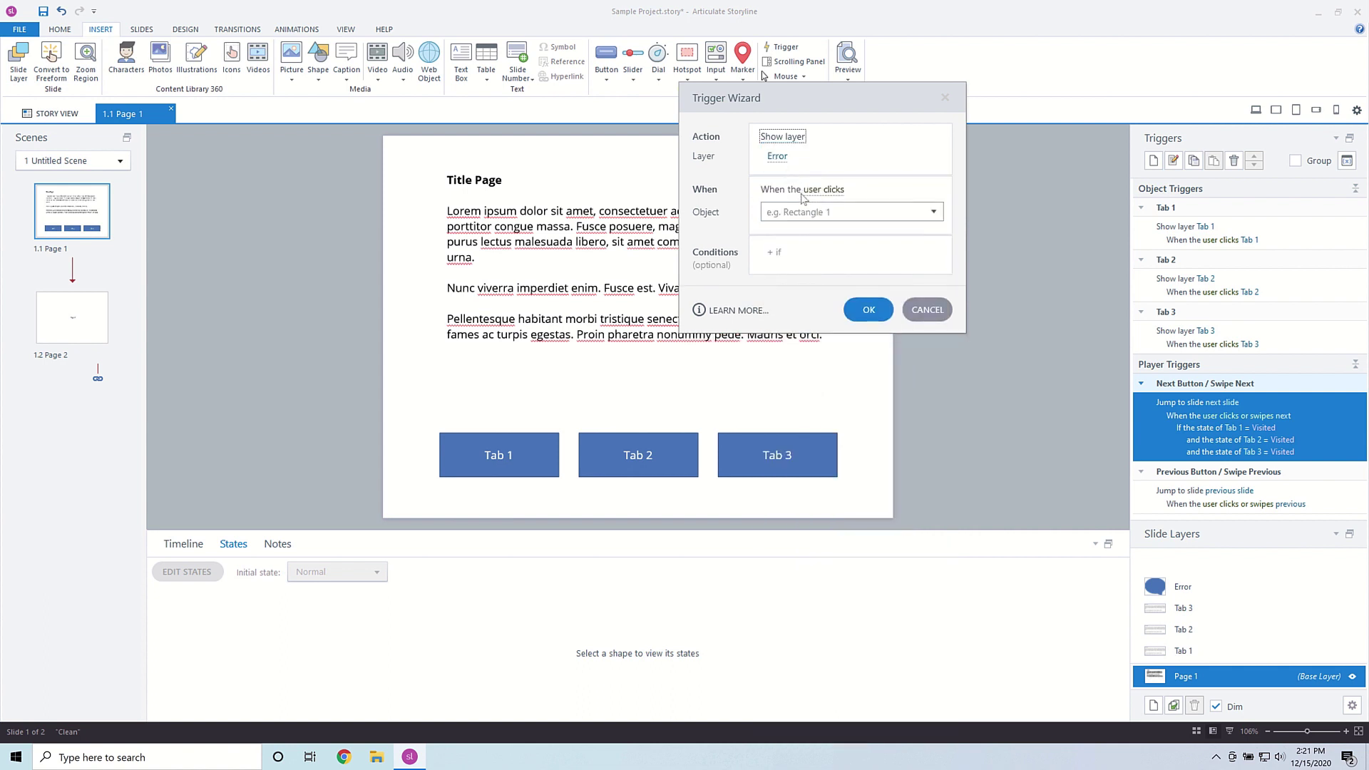
left_click(816, 214)
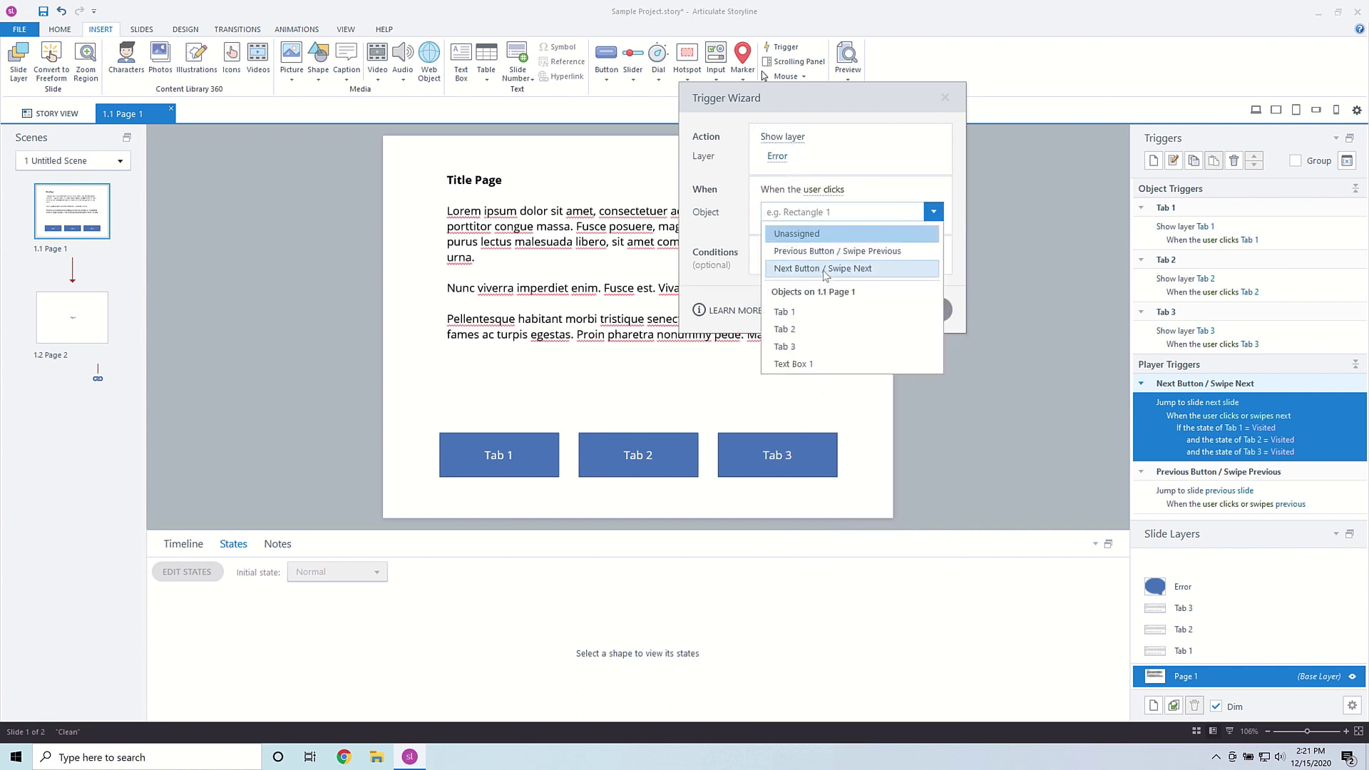
left_click(824, 275)
Step: Add a condition to the Error trigger requiring that the state of Tab 1 is not equal to Visited
left_click(778, 249)
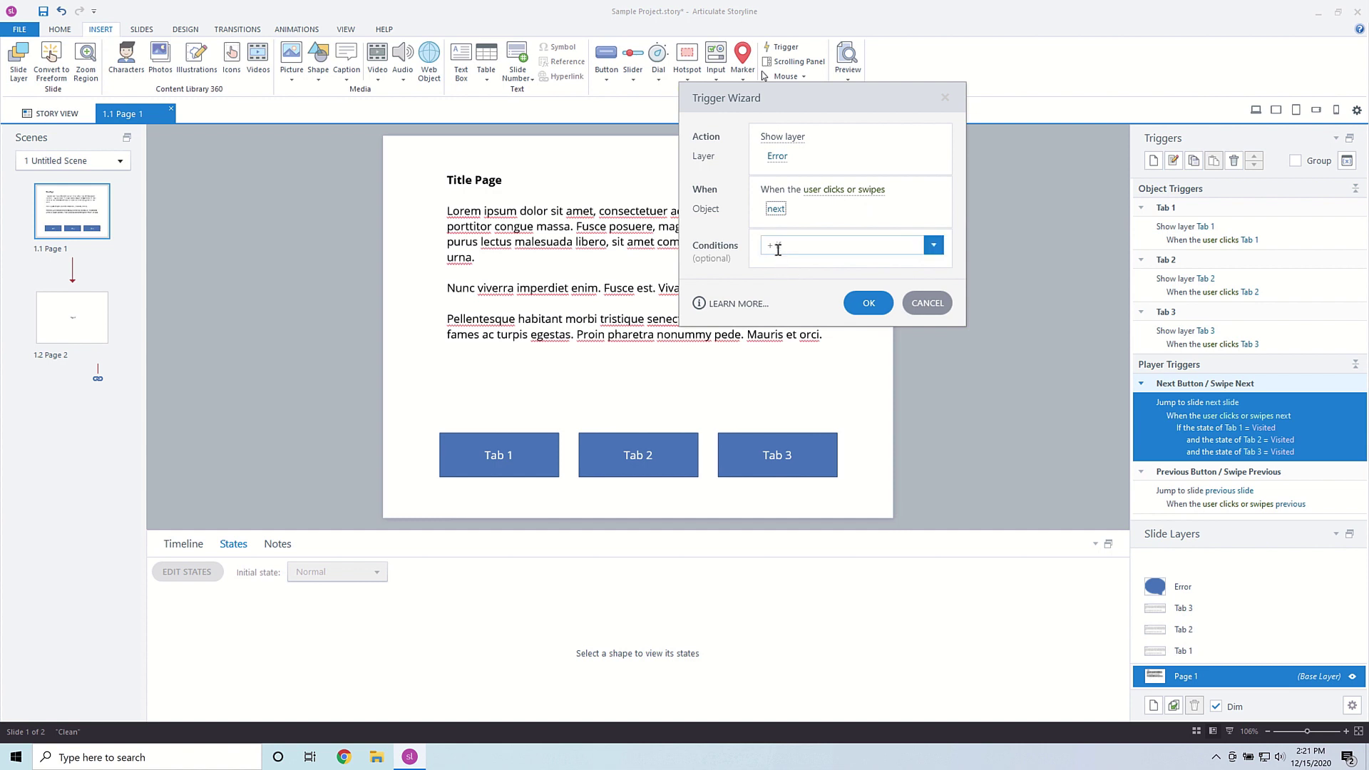
left_click(778, 249)
left_click(853, 269)
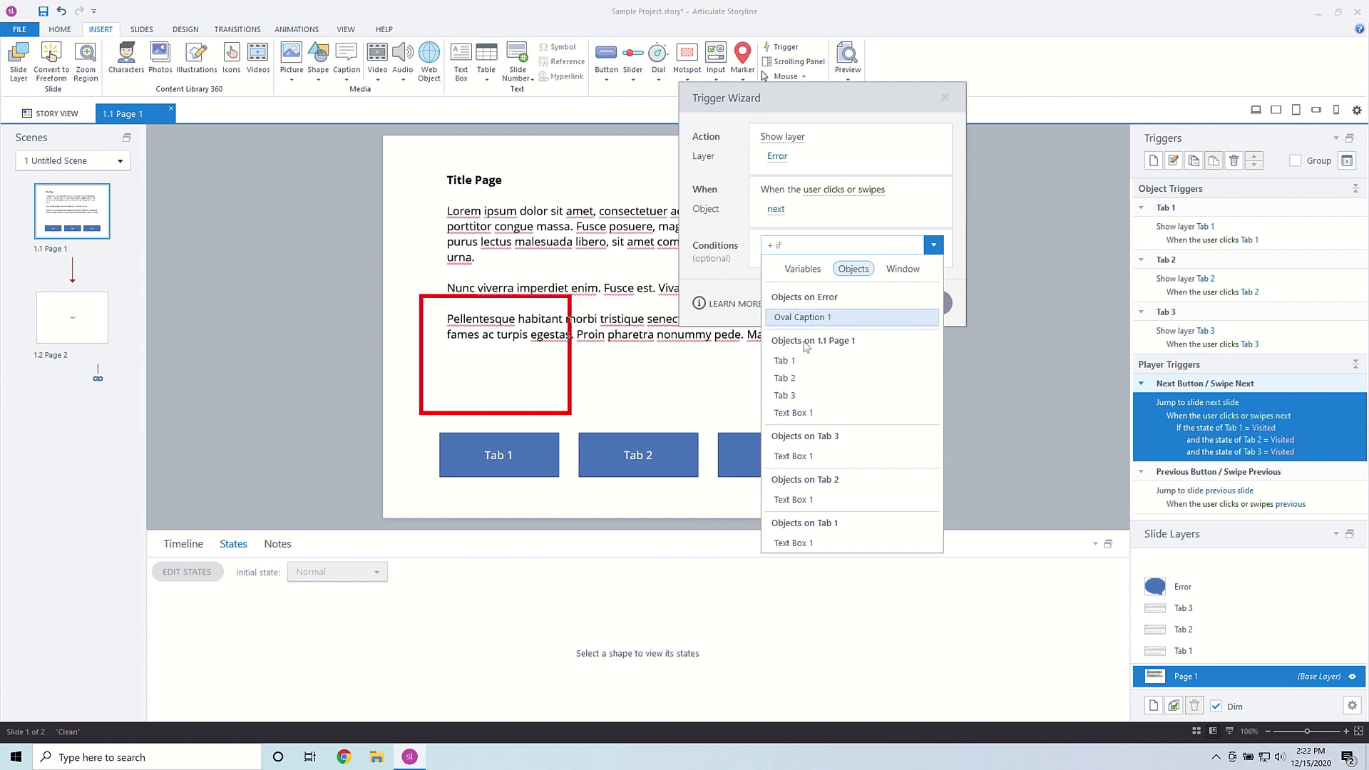
left_click(821, 360)
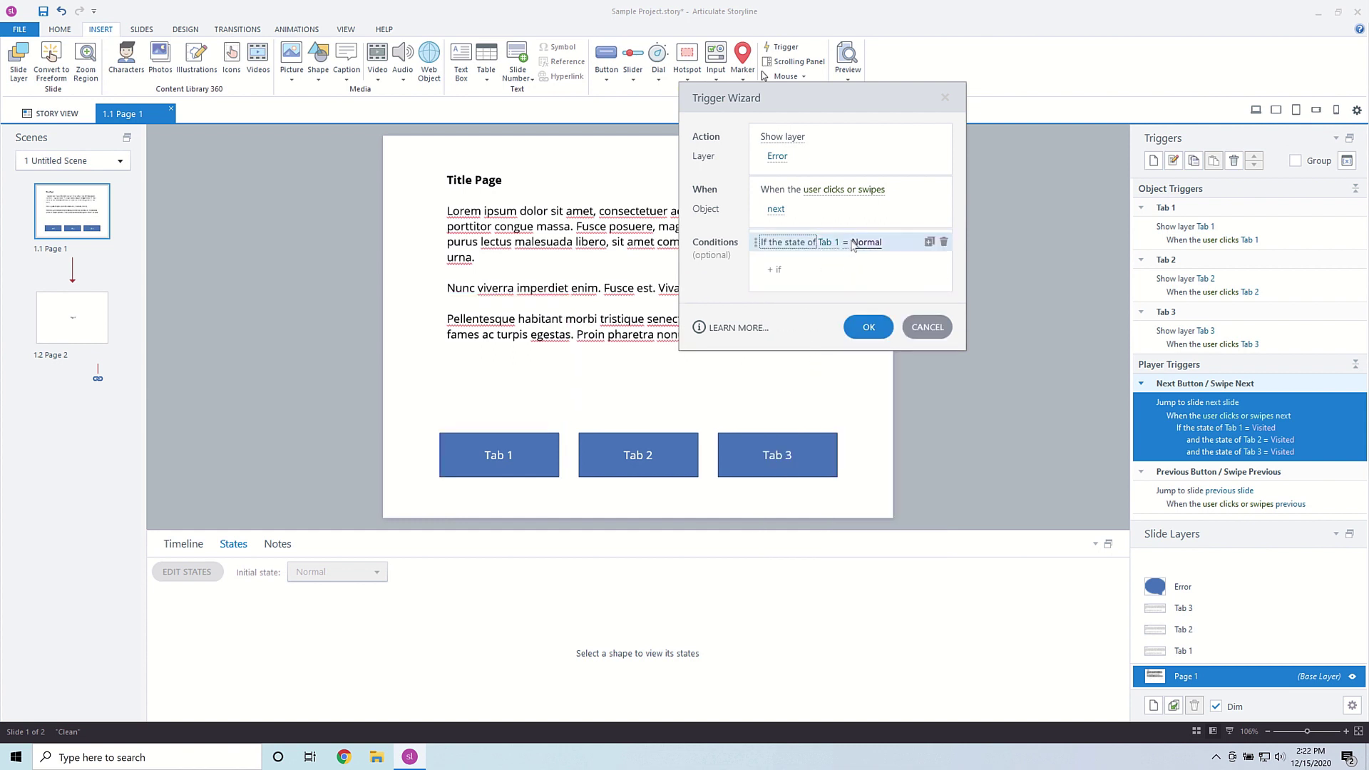
left_click(846, 243)
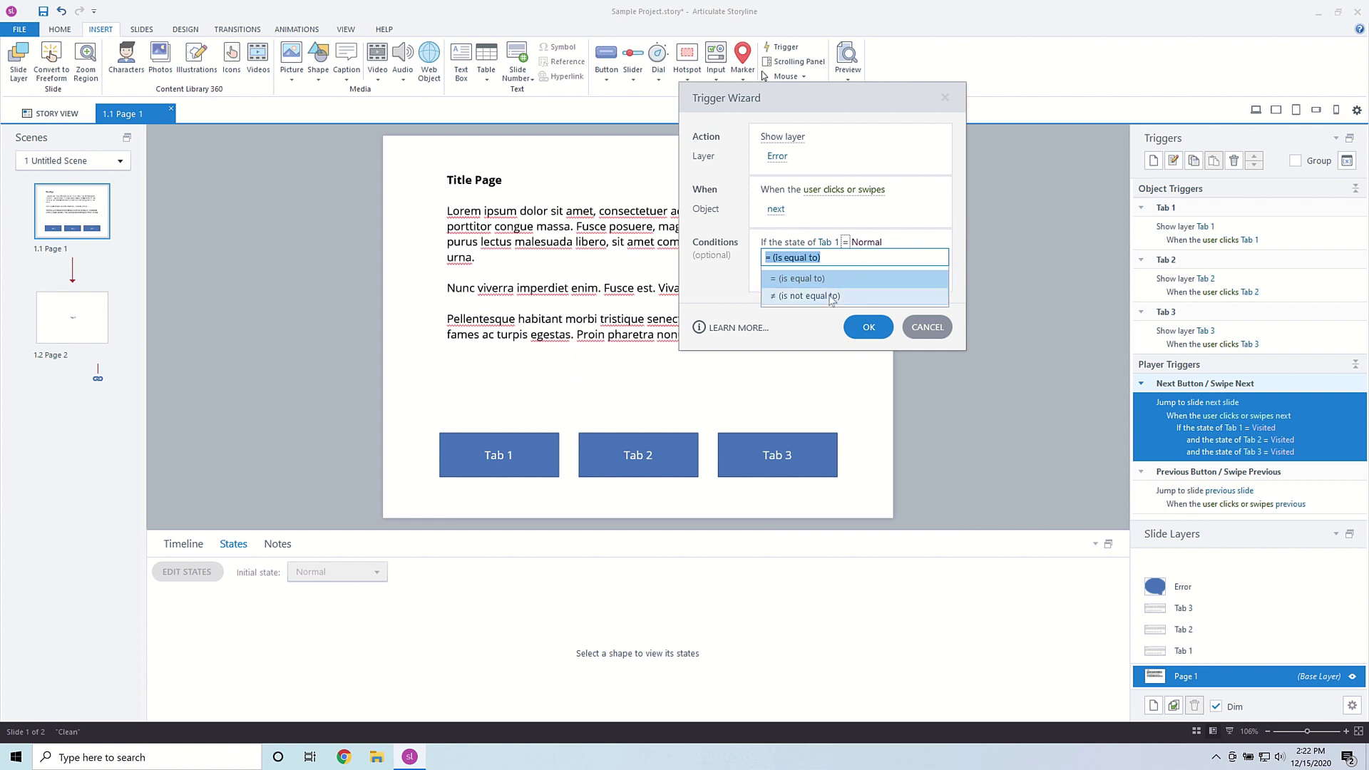
left_click(831, 298)
left_click(869, 243)
left_click(821, 319)
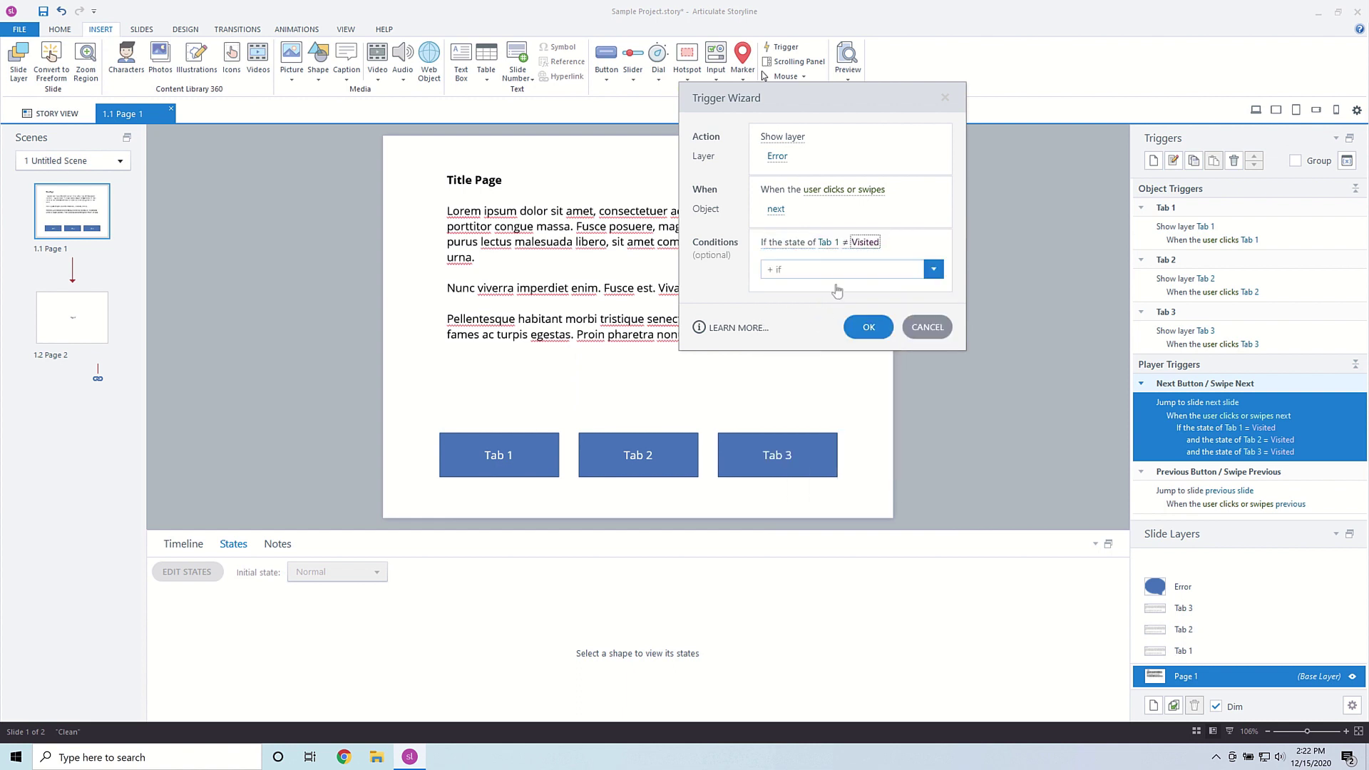
left_click(863, 243)
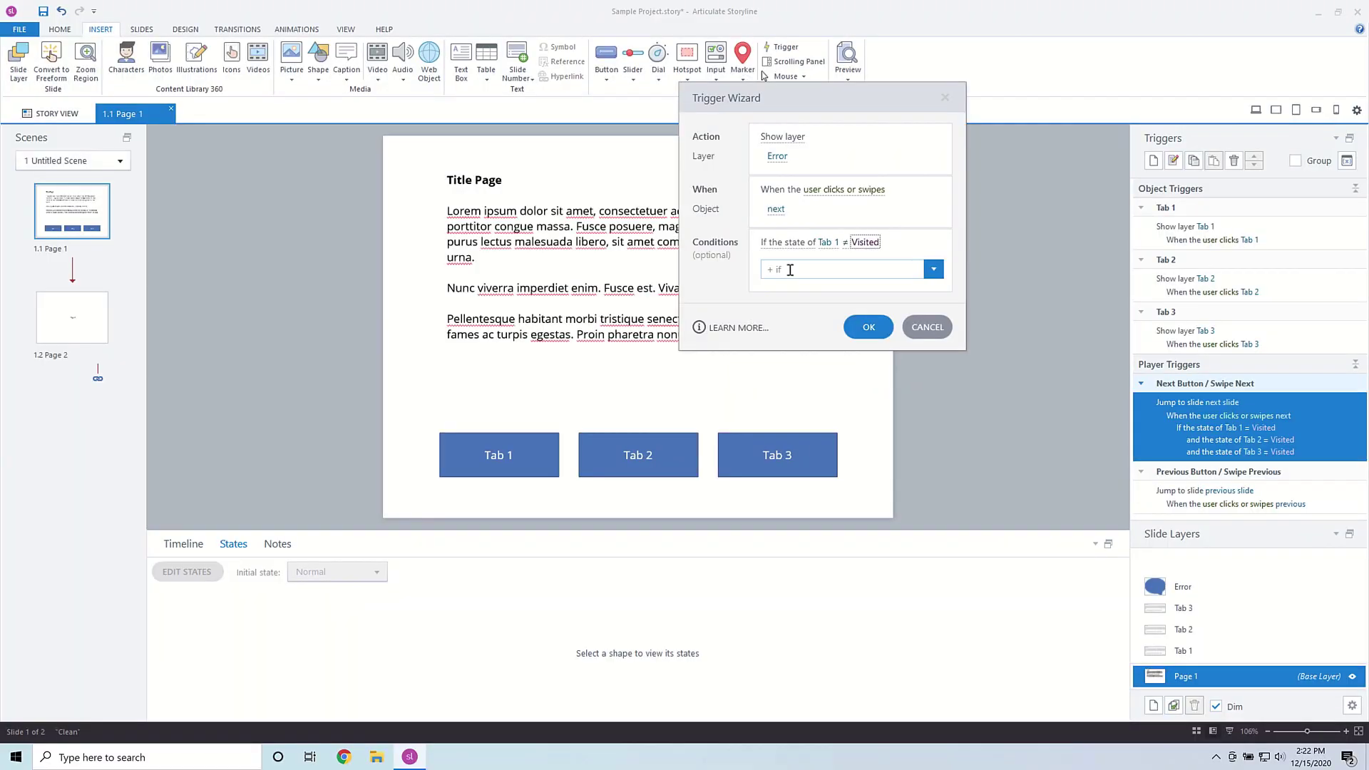
Step: Add a second condition to the Error trigger requiring that the state of Tab 2 is not equal to Visited
left_click(788, 269)
left_click(853, 293)
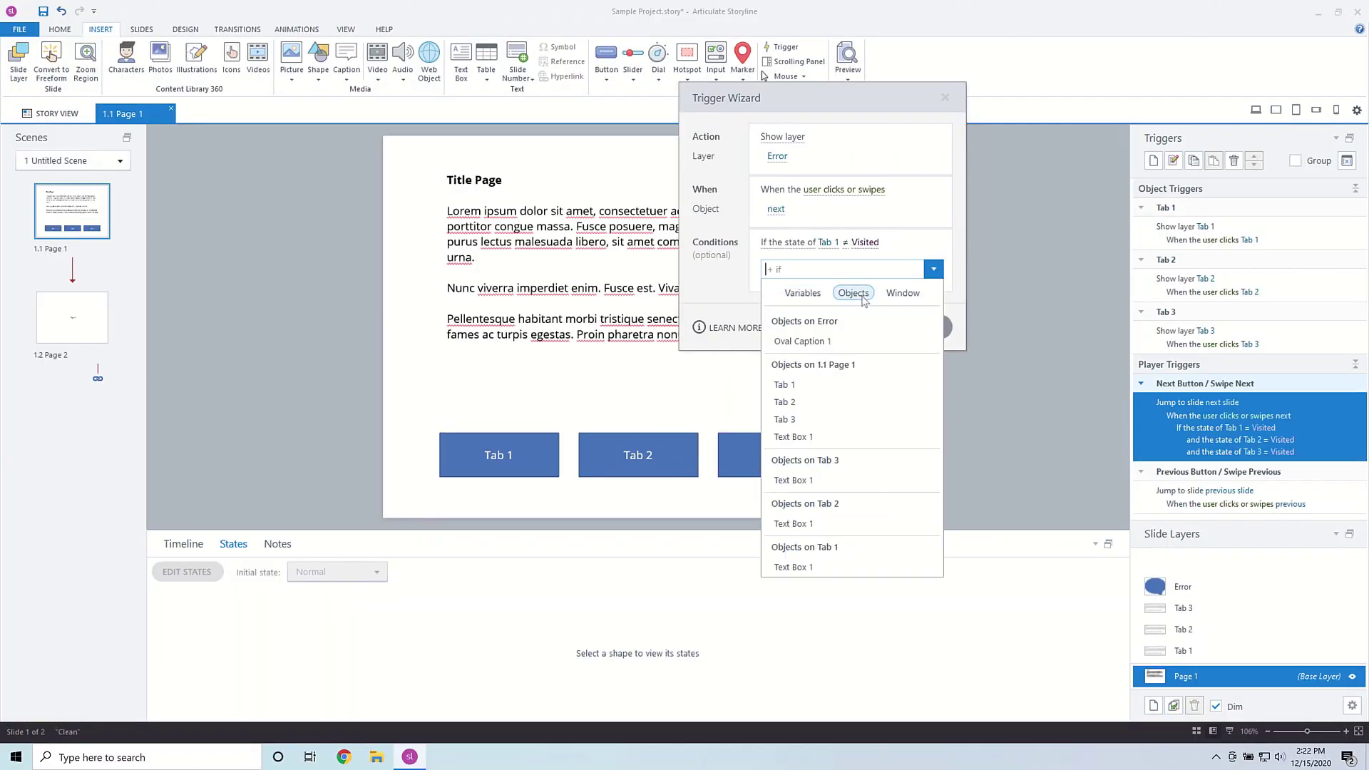
left_click(793, 408)
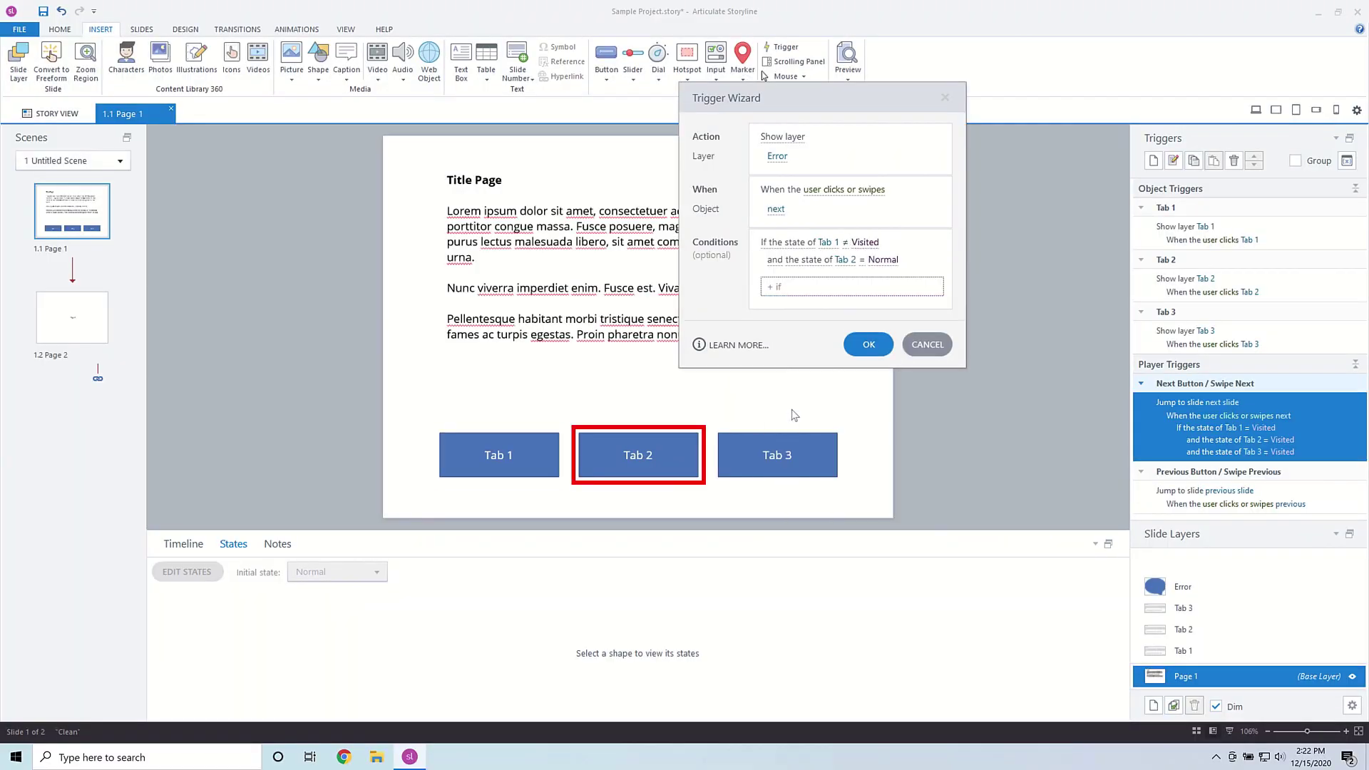
left_click(781, 261)
left_click(873, 260)
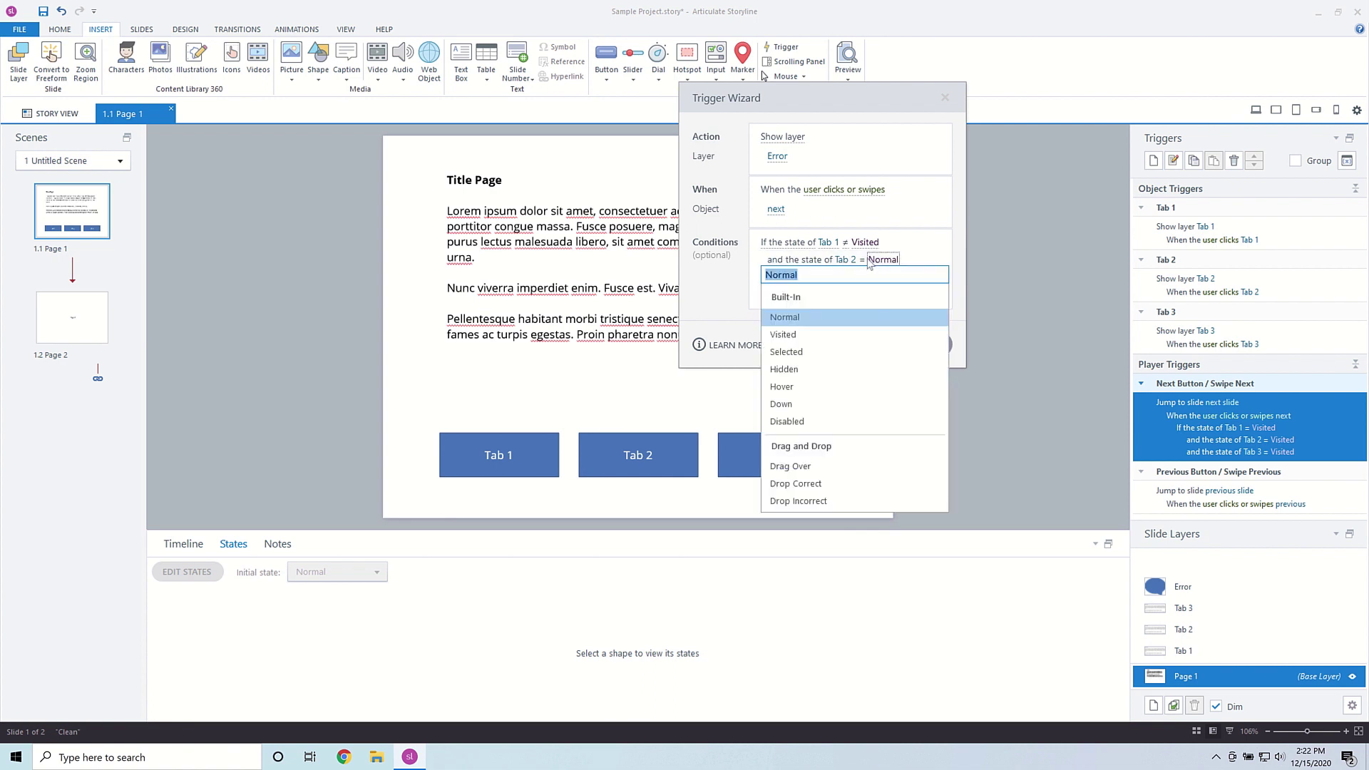
left_click(831, 334)
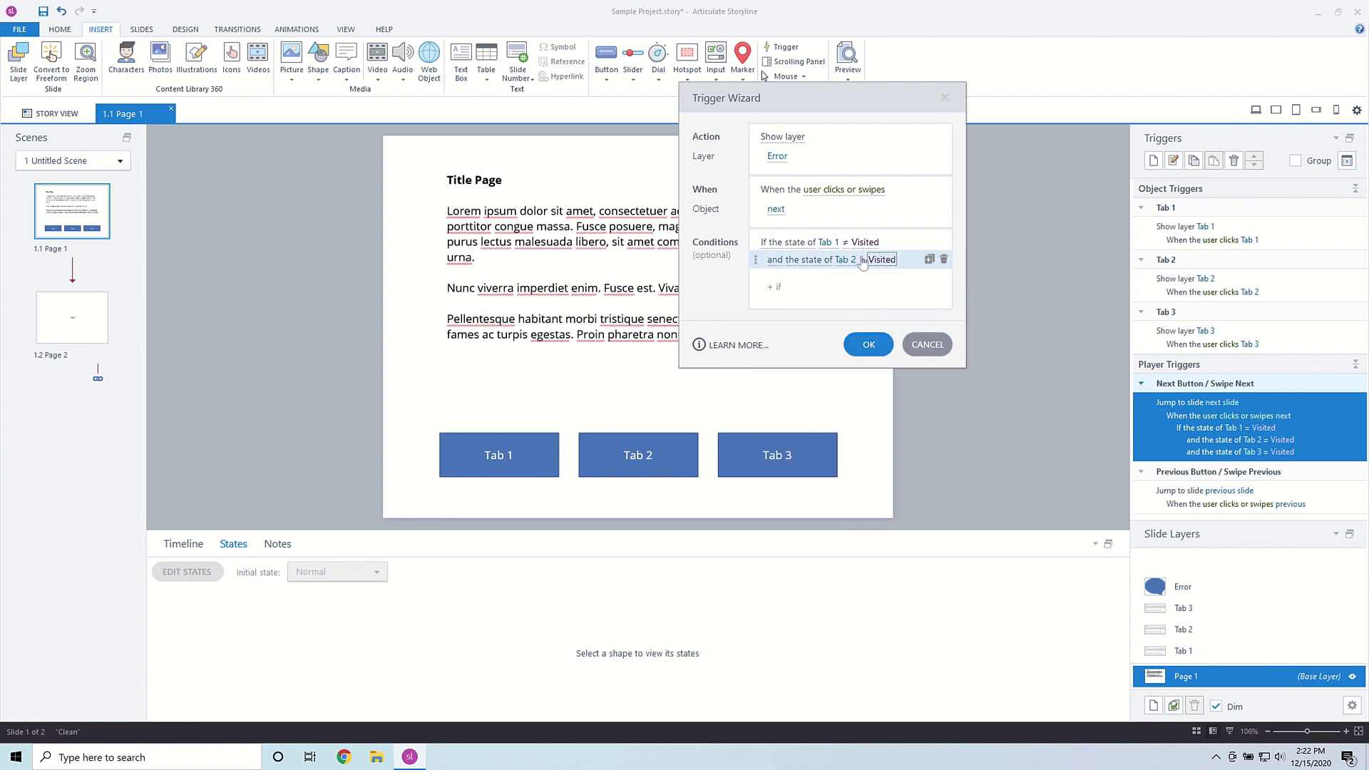
left_click(862, 261)
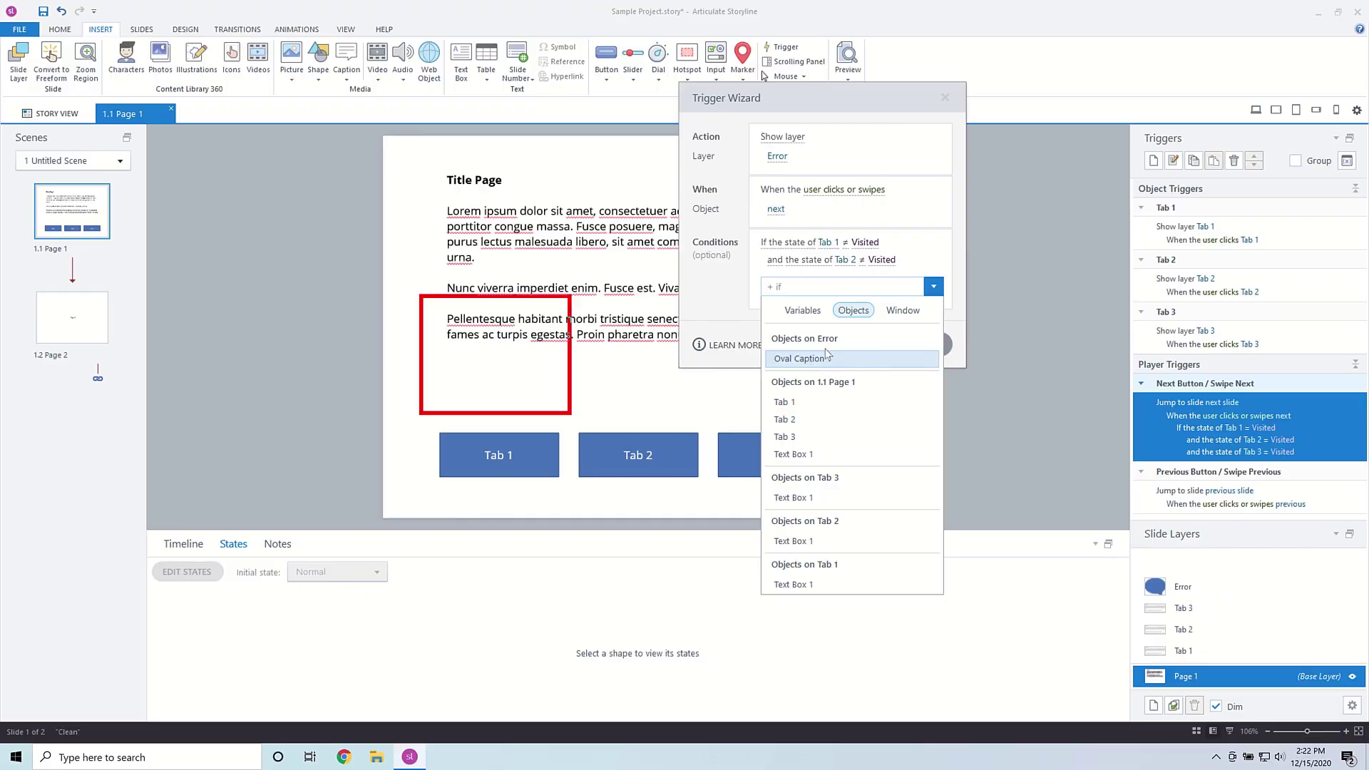
Step: Complete the Error trigger with a third condition, Tab 3 not equal to Visited, and join the conditions with "or"
left_click(800, 438)
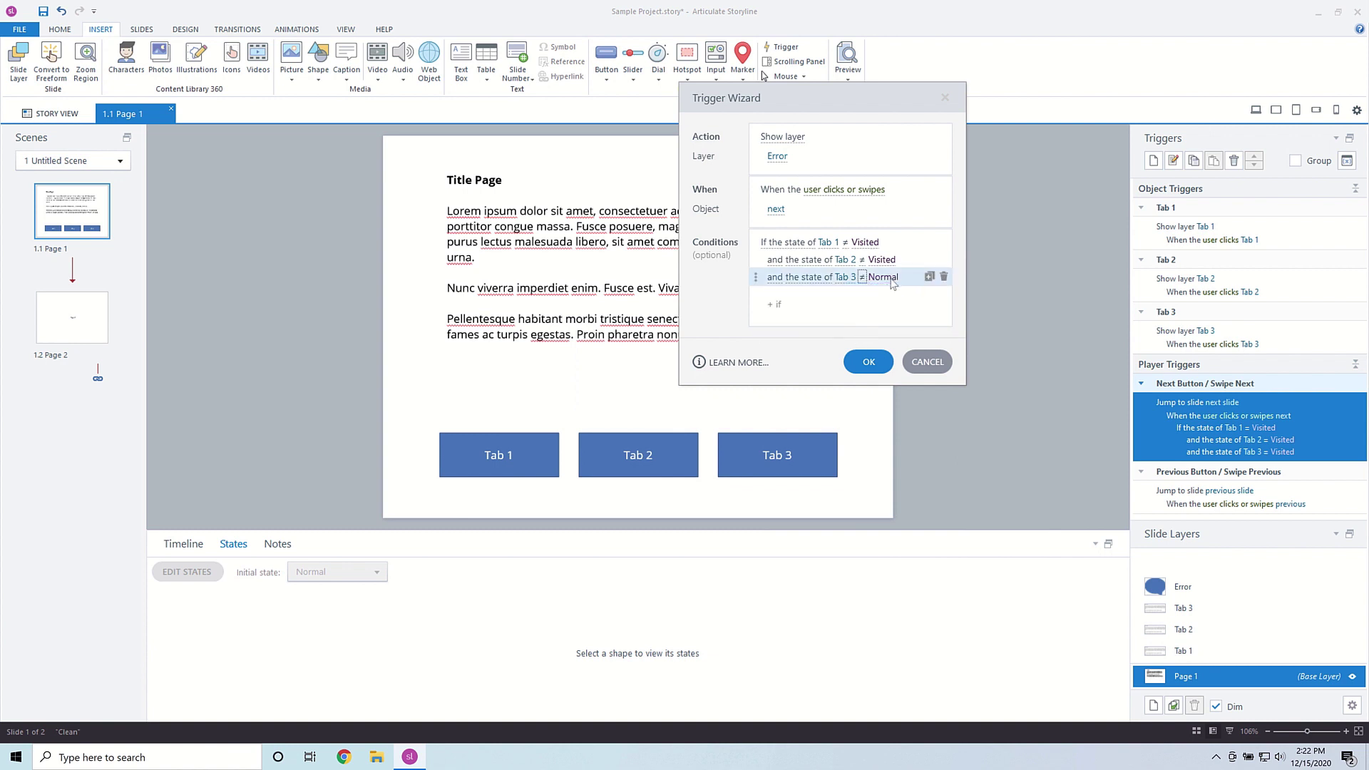
left_click(888, 278)
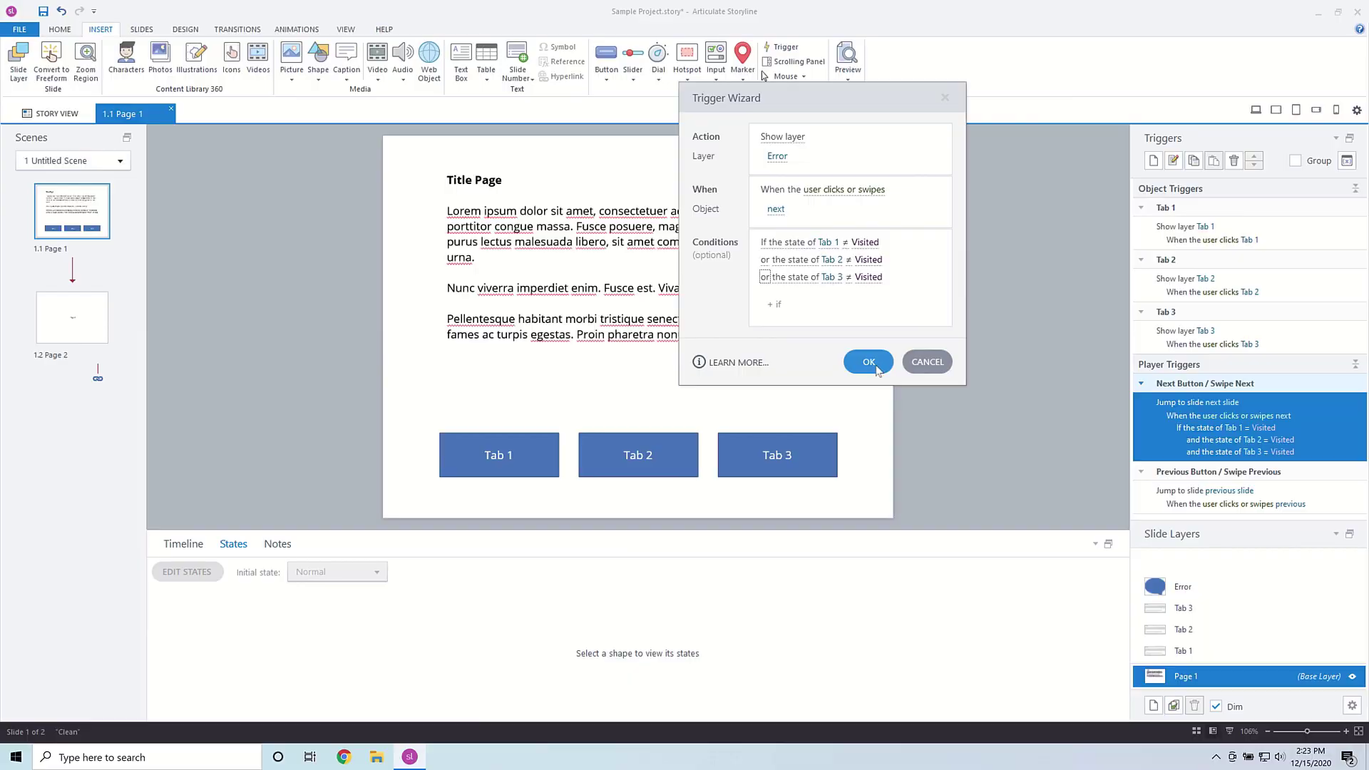
left_click(865, 358)
Step: Preview the current slide and test the Next button with only Tab 1 visited
left_click(848, 80)
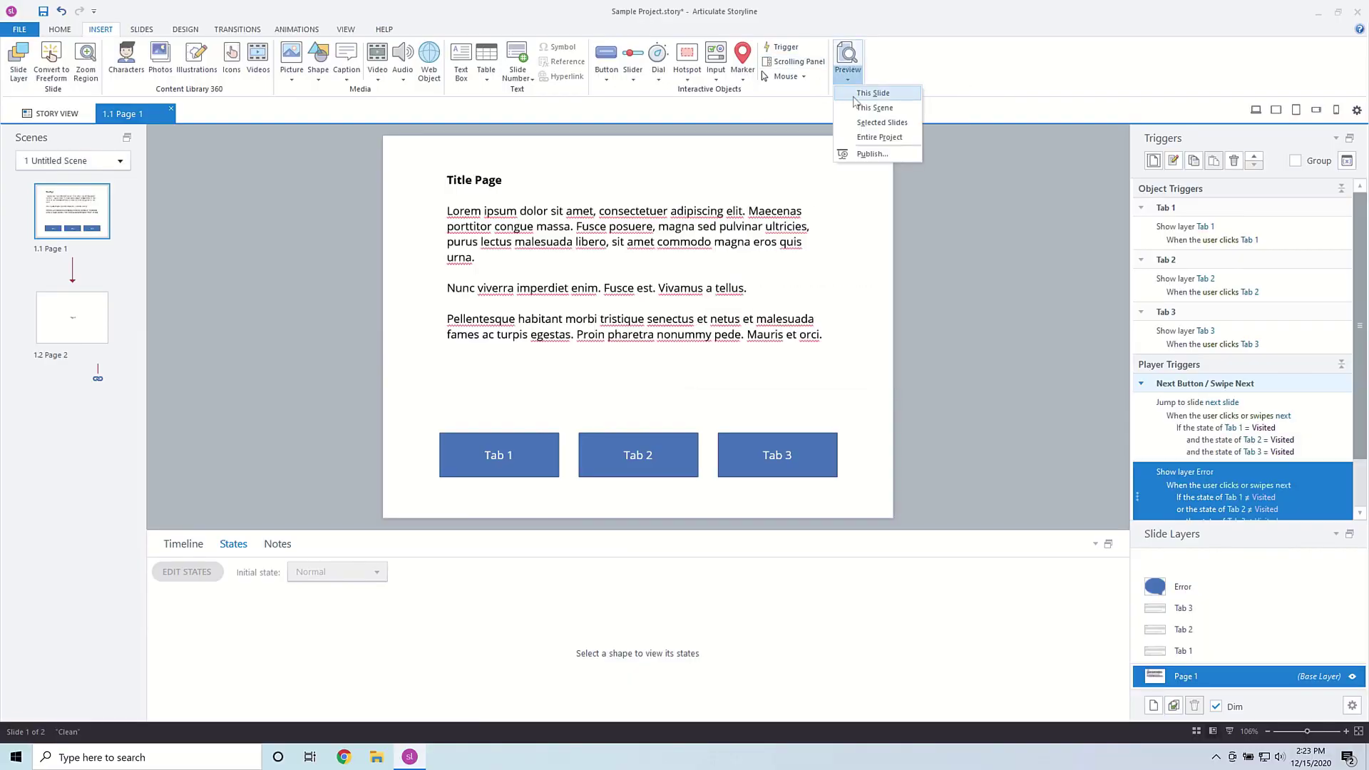
left_click(863, 93)
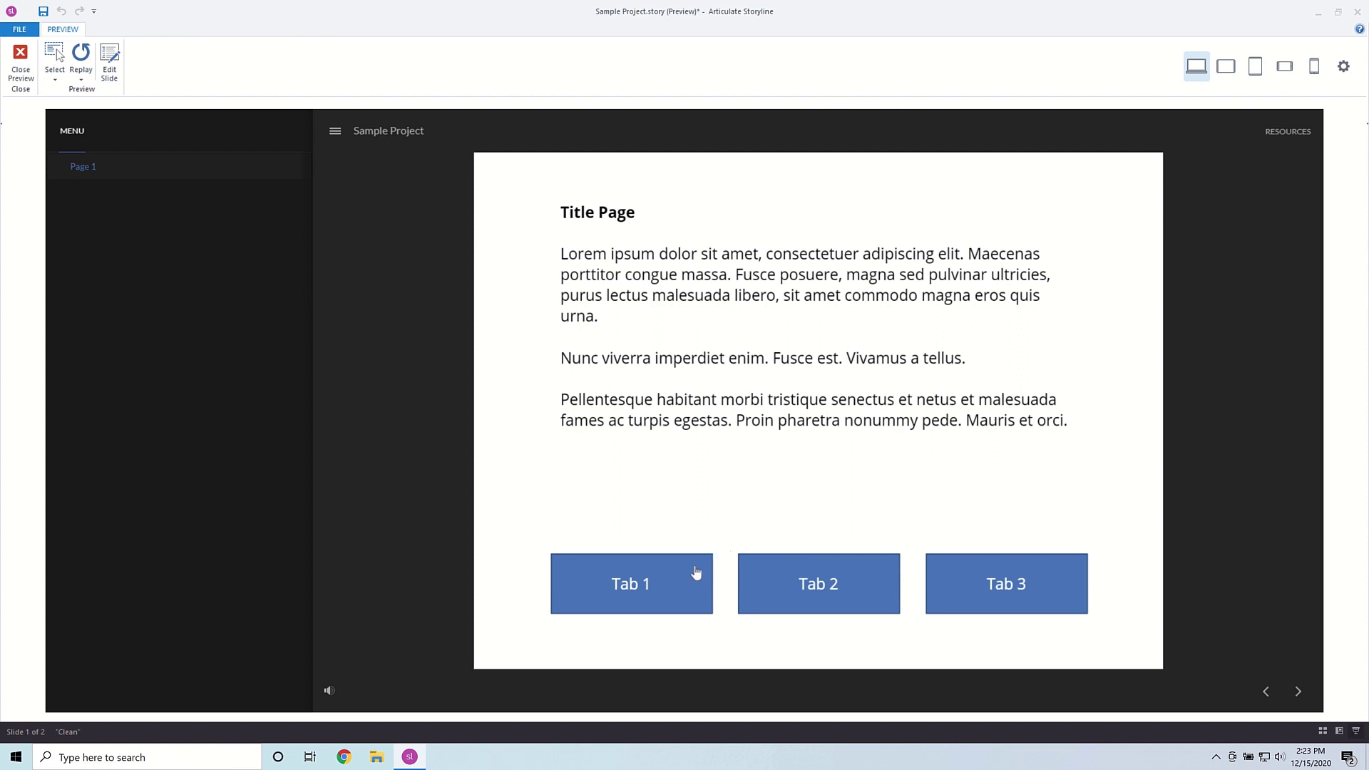
left_click(696, 573)
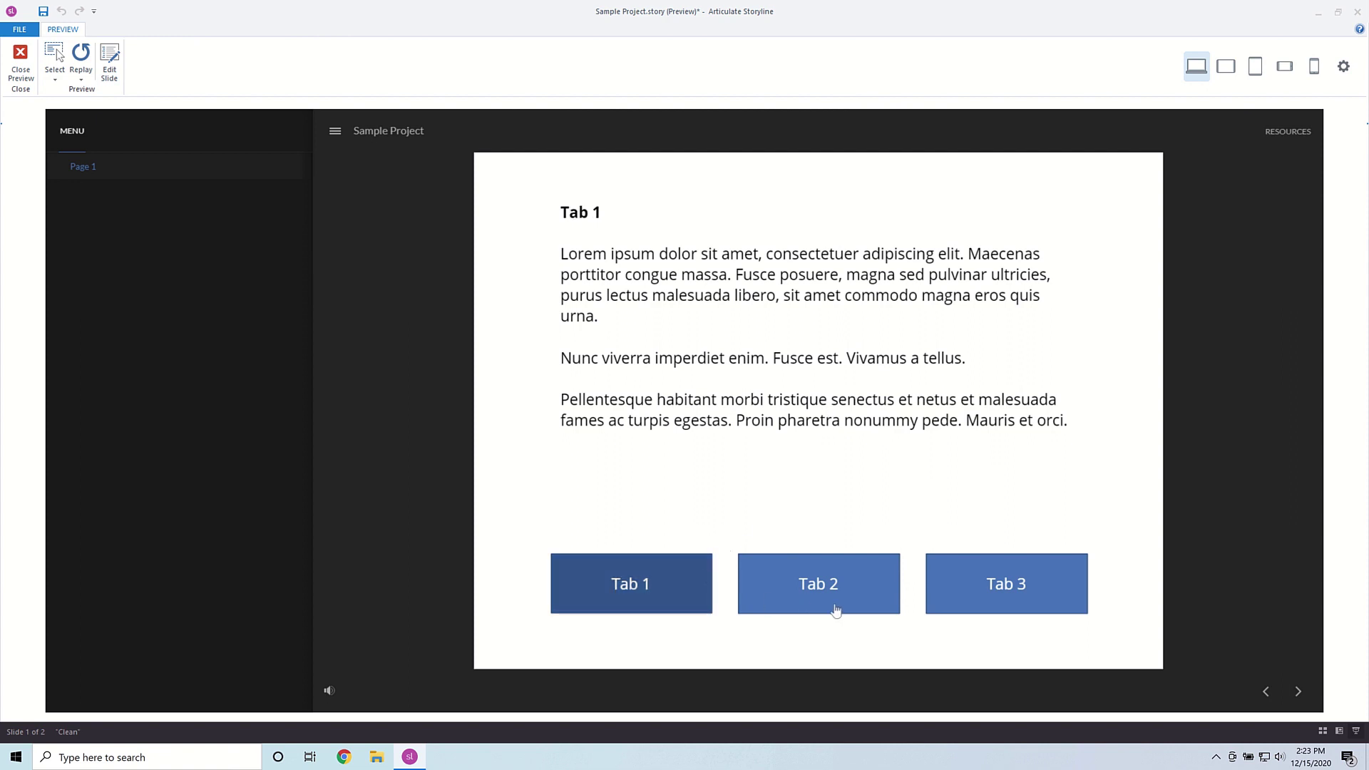
left_click(1297, 692)
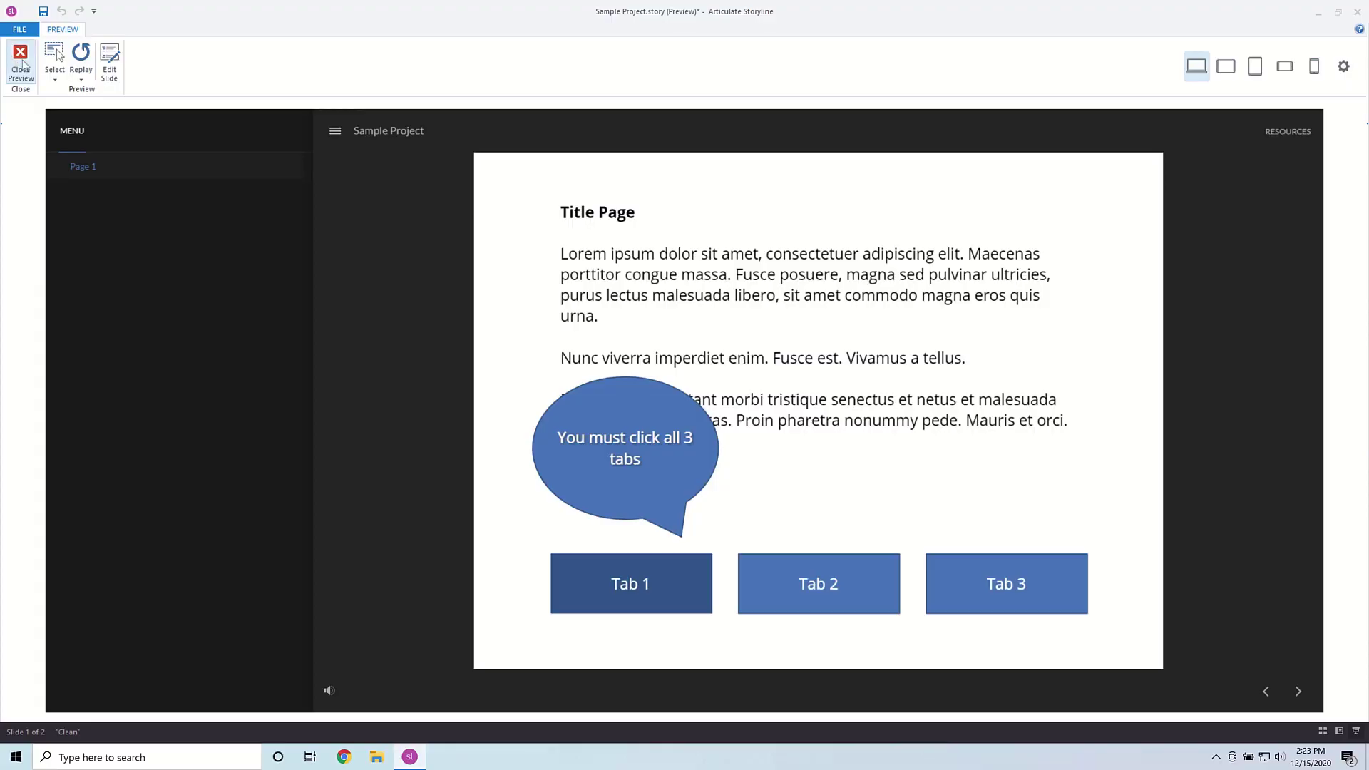
left_click(20, 62)
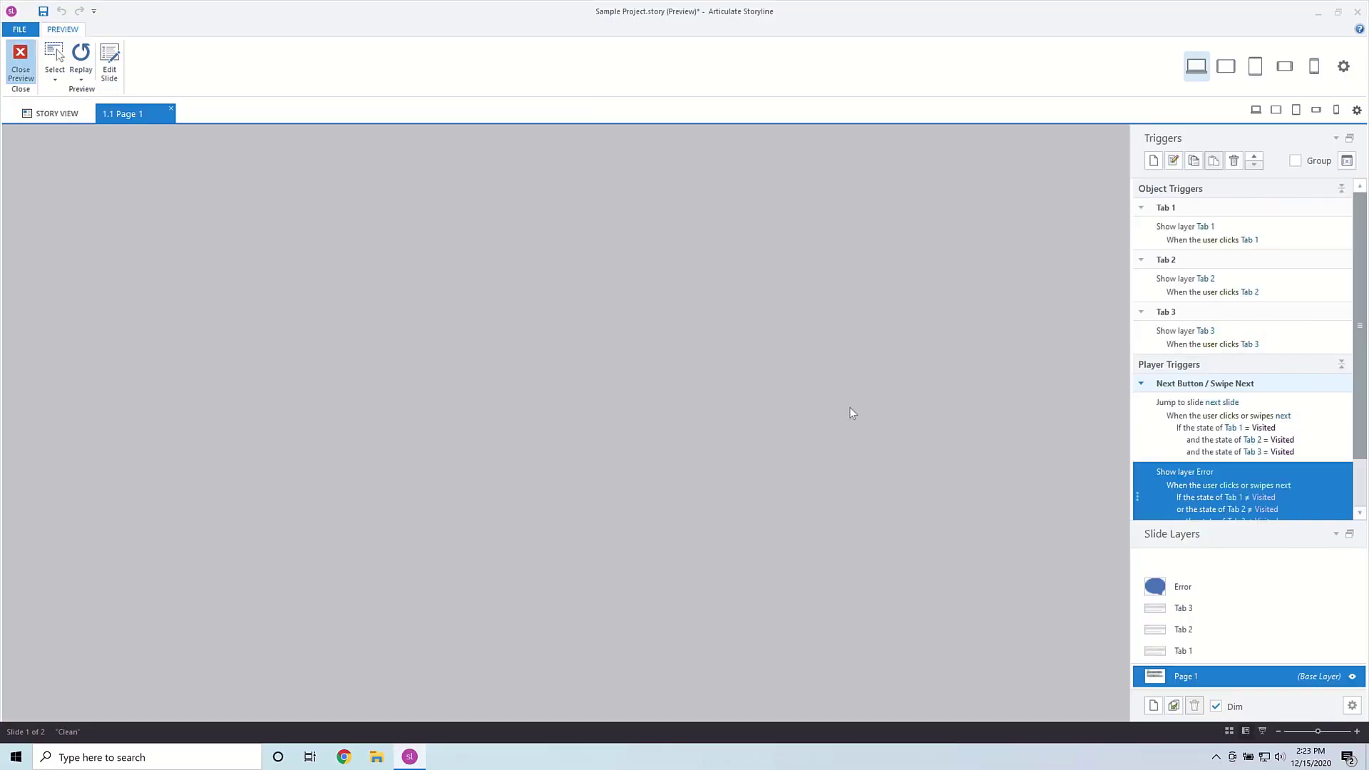
Step: Shorten the Error layer's timeline and its oval caption to 3 seconds
left_click(1177, 589)
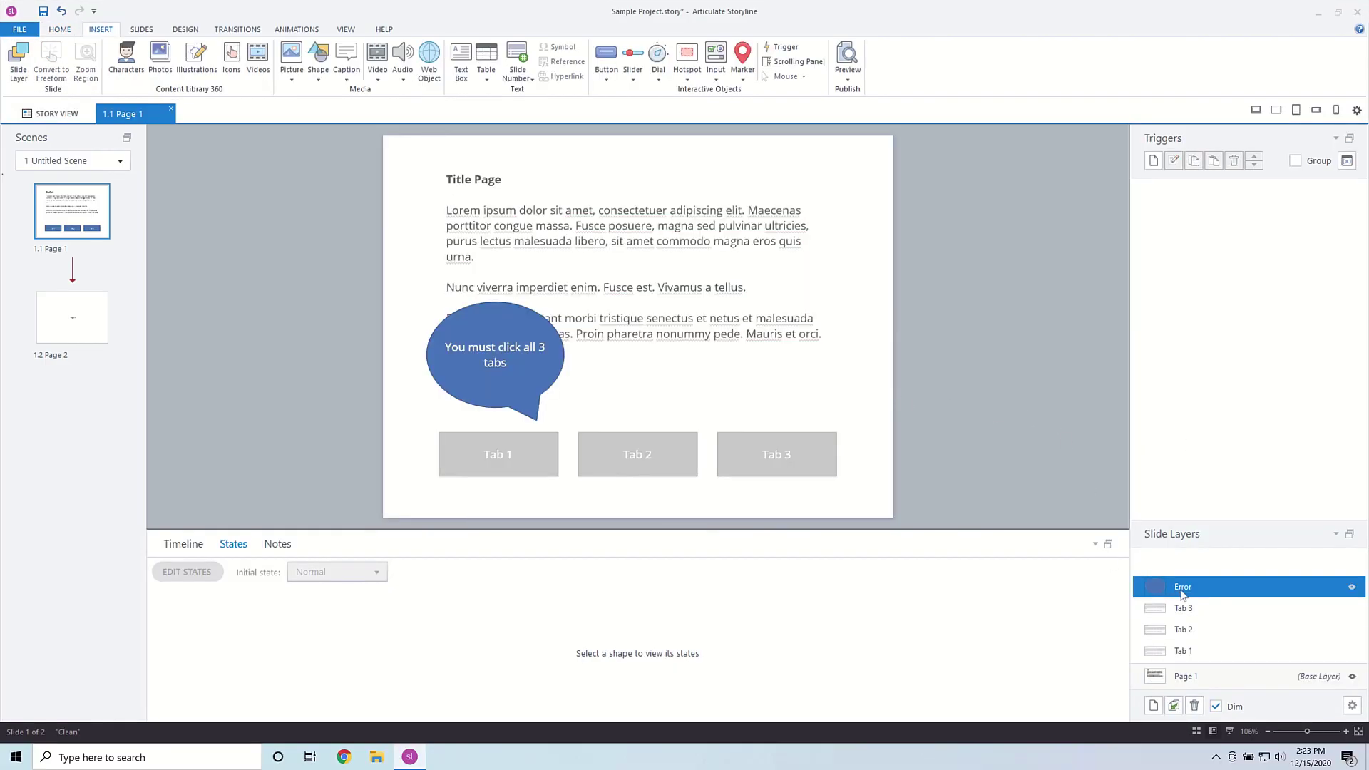
left_click(187, 546)
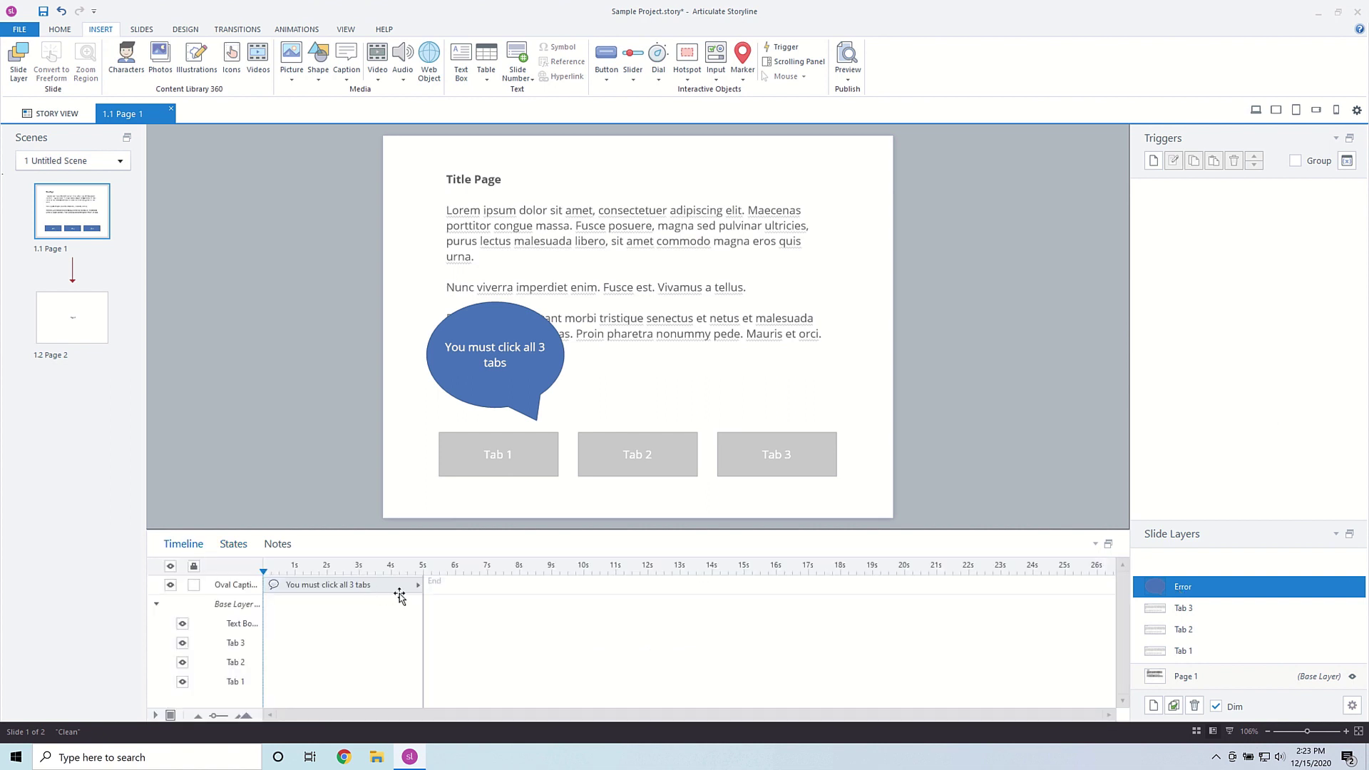
left_click_drag(423, 592, 356, 590)
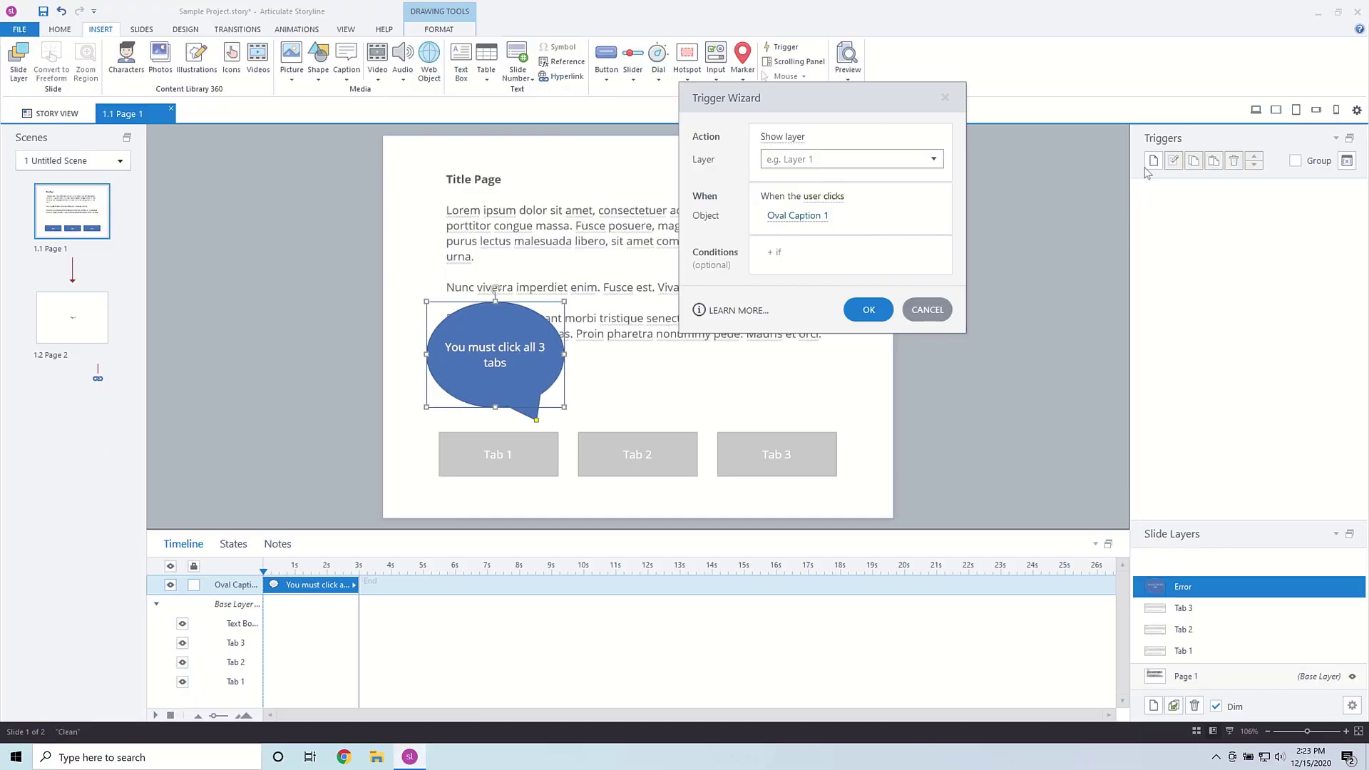
Step: Add a trigger on the Error layer that hides this layer when the timeline ends on Oval Caption 1
left_click(781, 137)
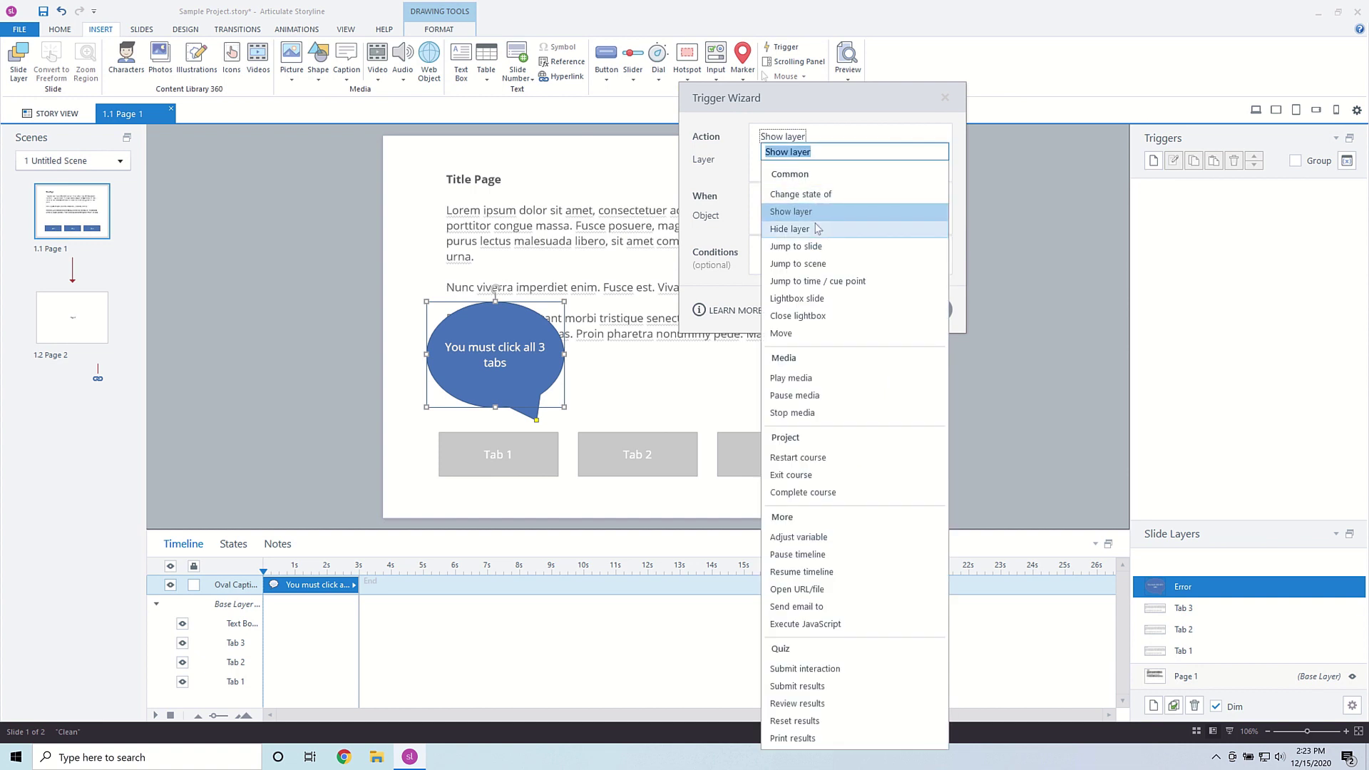
left_click(790, 228)
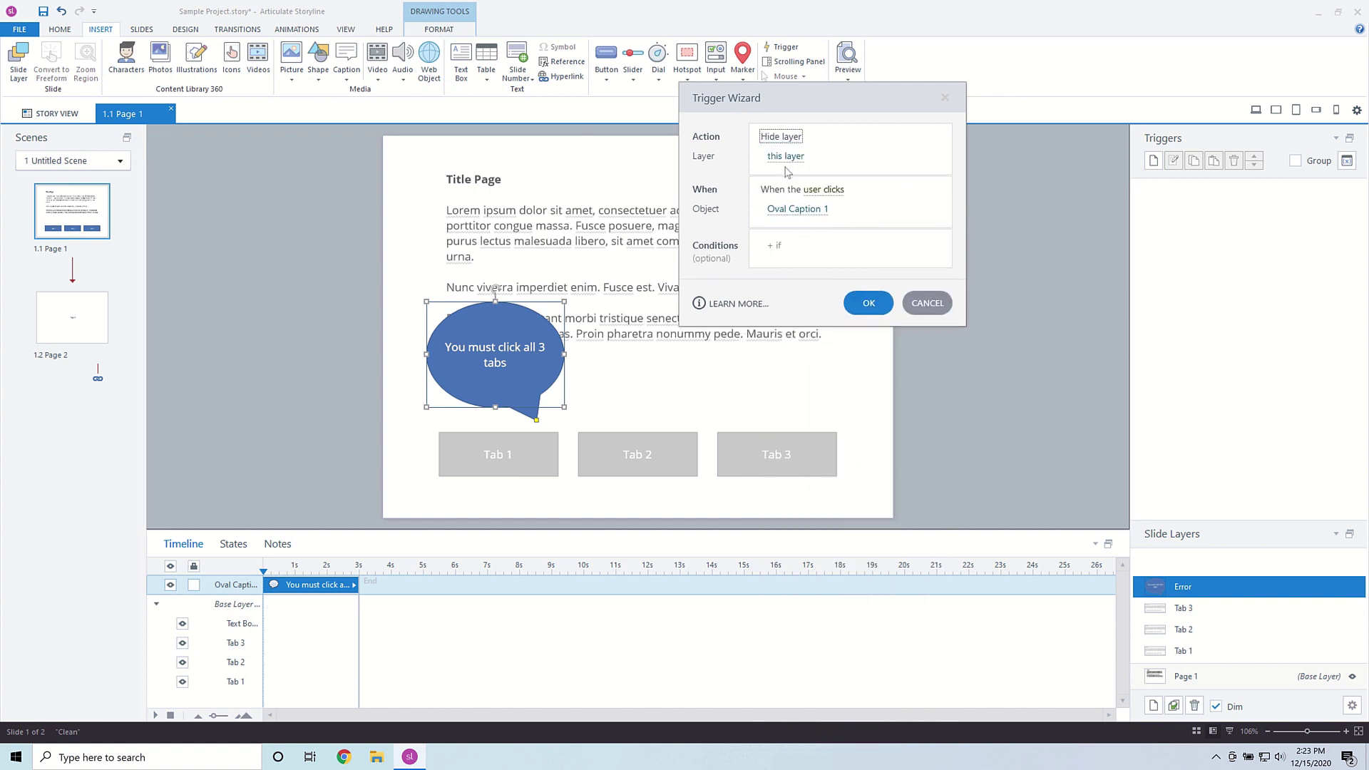
left_click(824, 189)
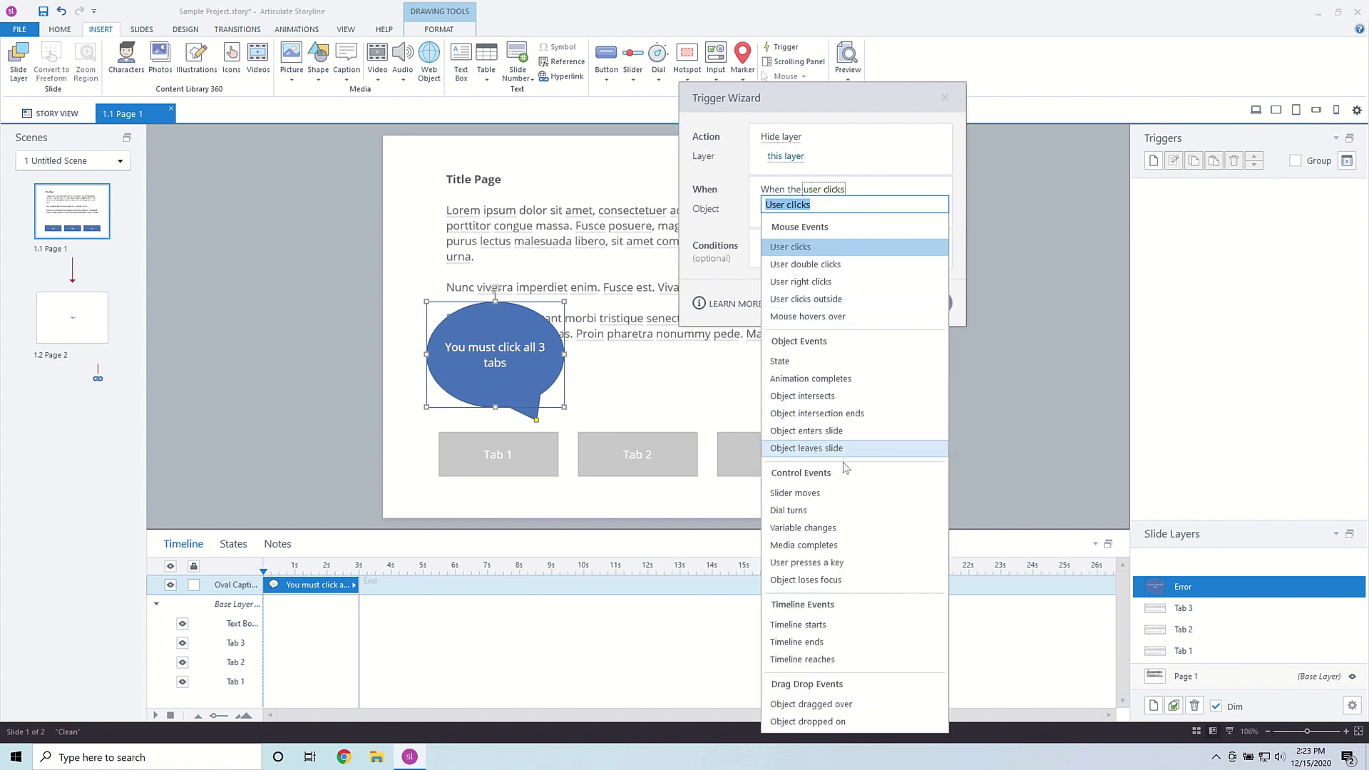
left_click(813, 642)
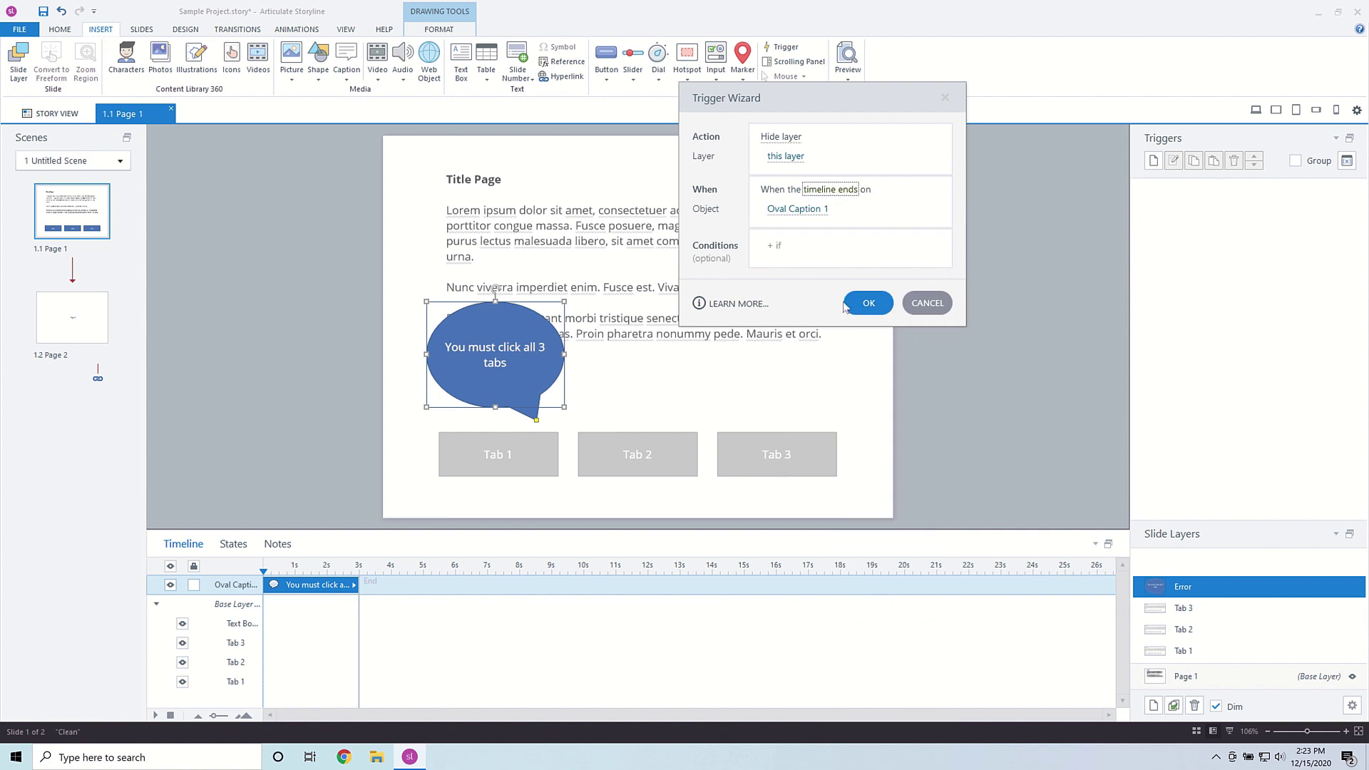
left_click(890, 305)
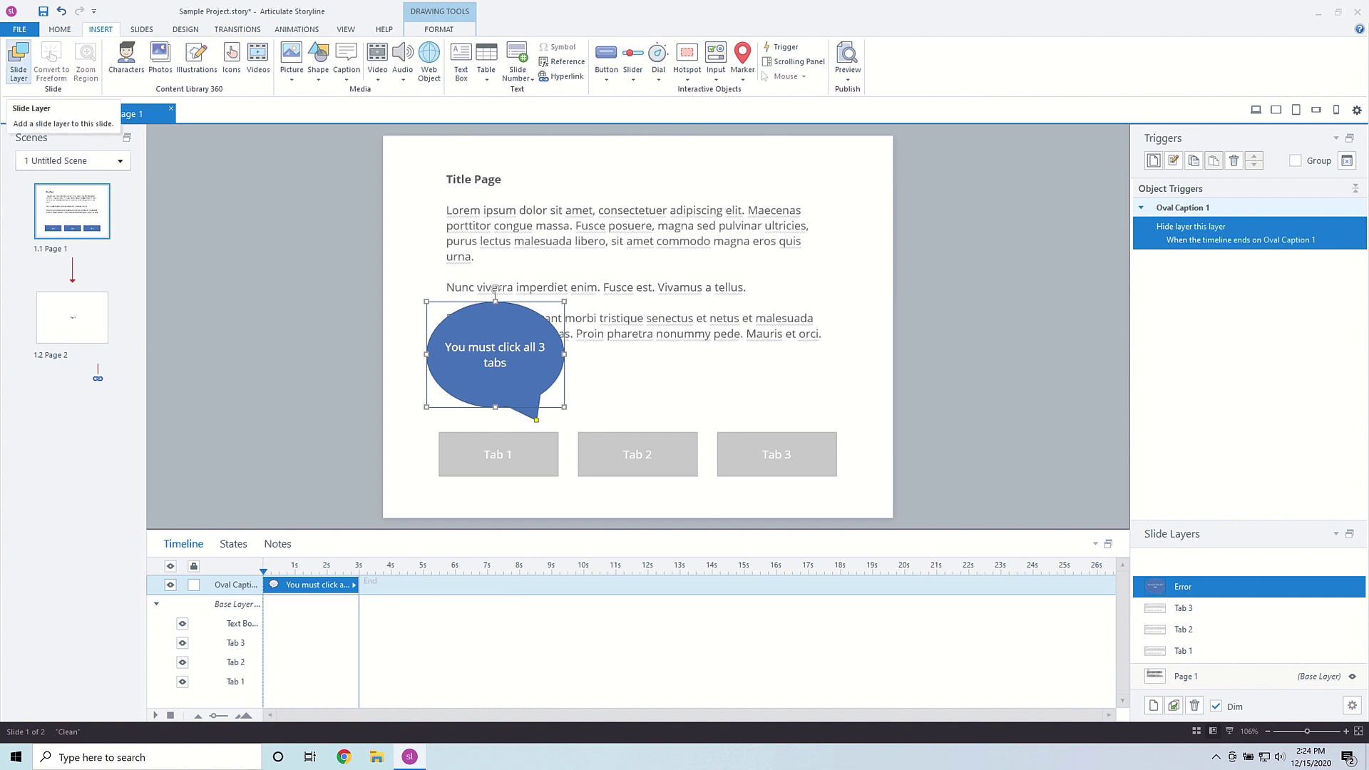
Step: Check the triggers on the Page 1 base layer and return to the Error layer
left_click(57, 29)
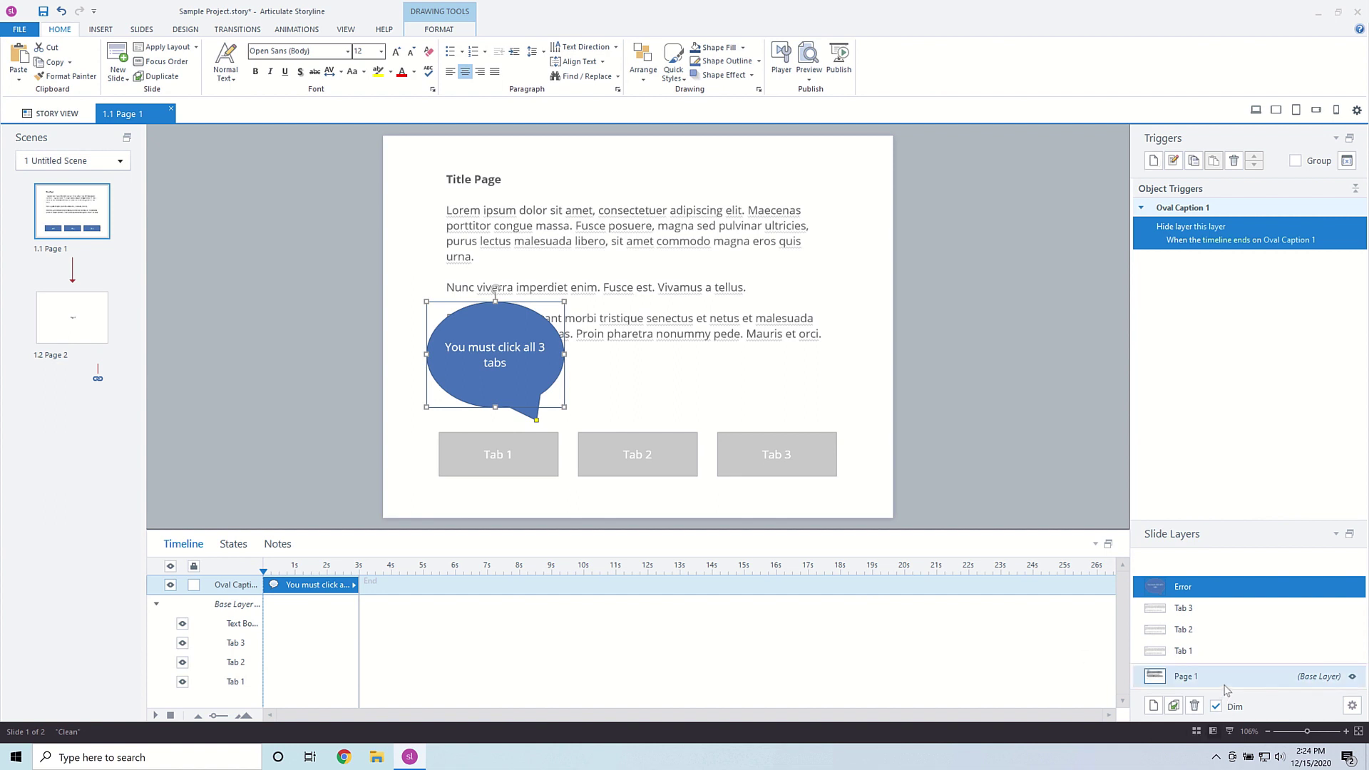
left_click(1203, 674)
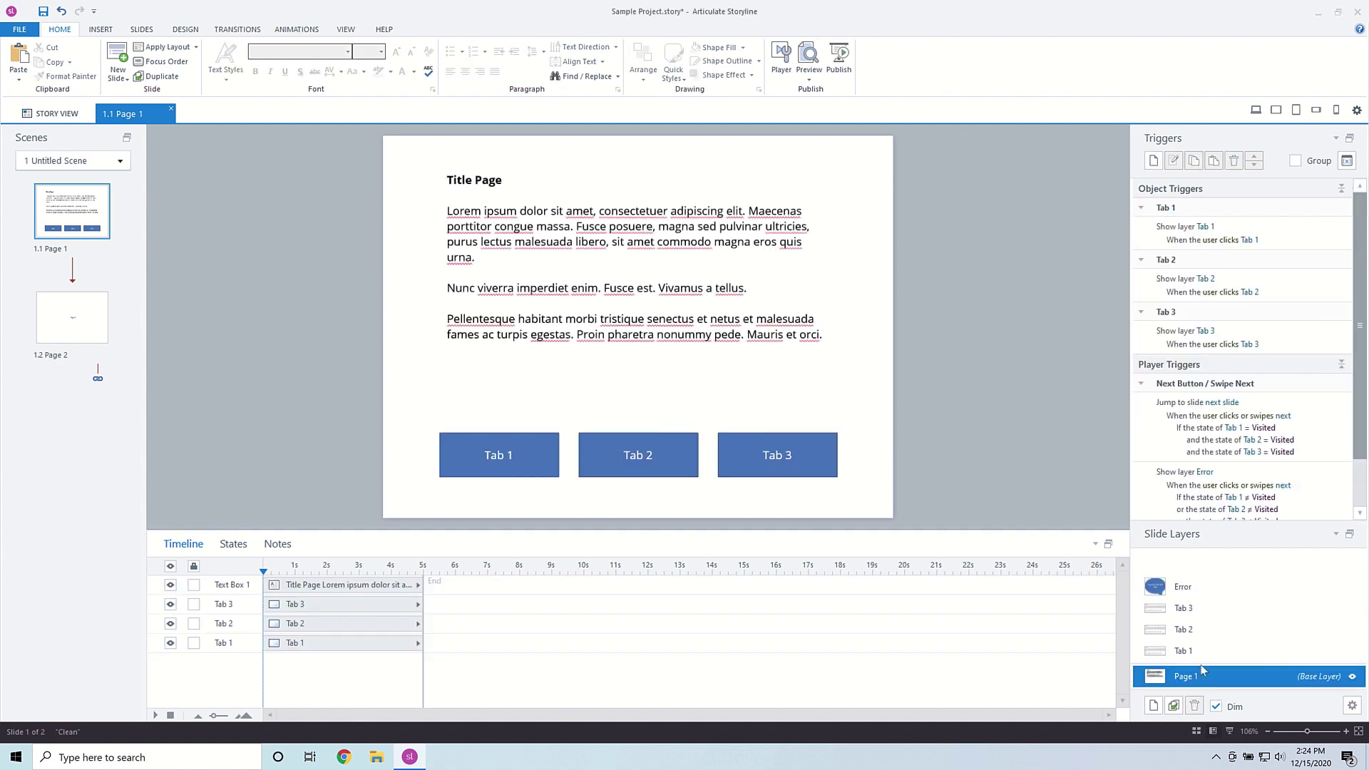
left_click(1181, 586)
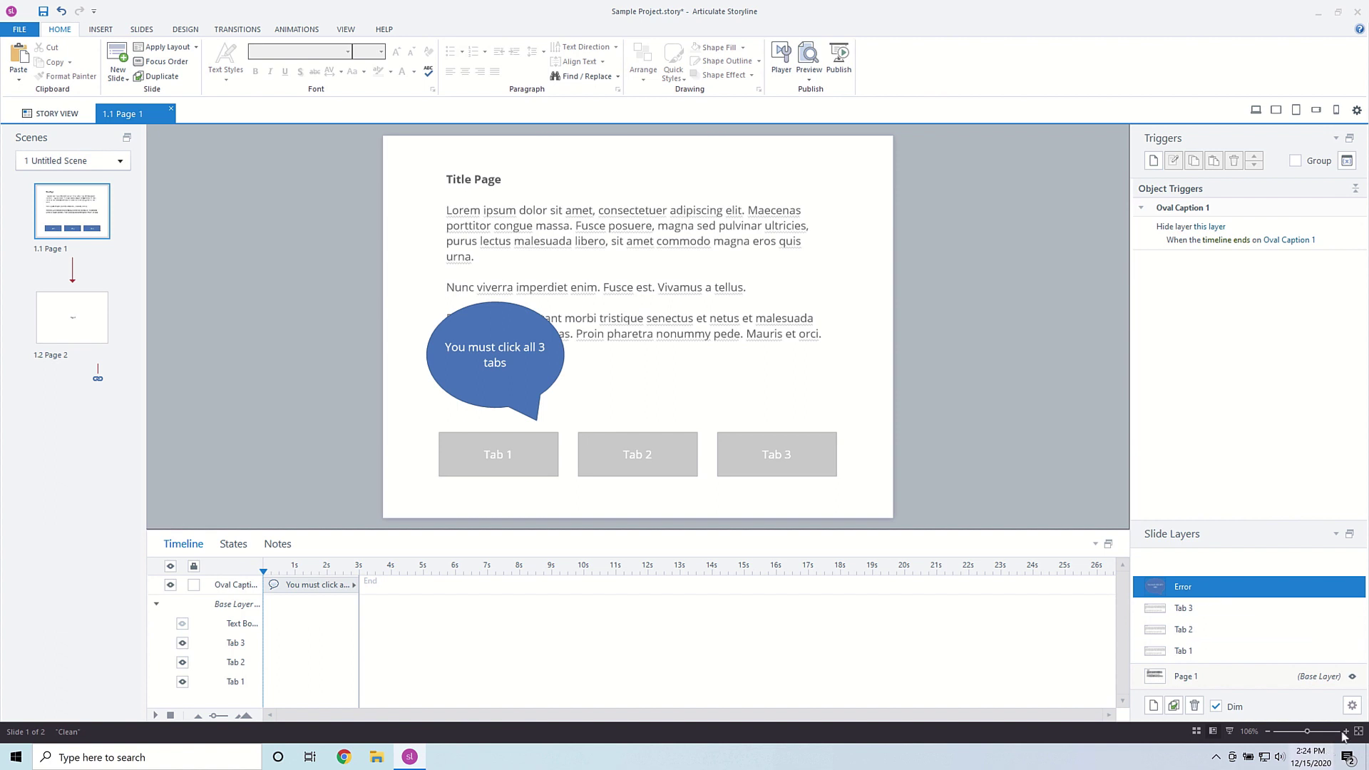
Step: Open the Error layer's properties, and preview the current slide to test the Next button with only Tab 2 visited
left_click(1352, 706)
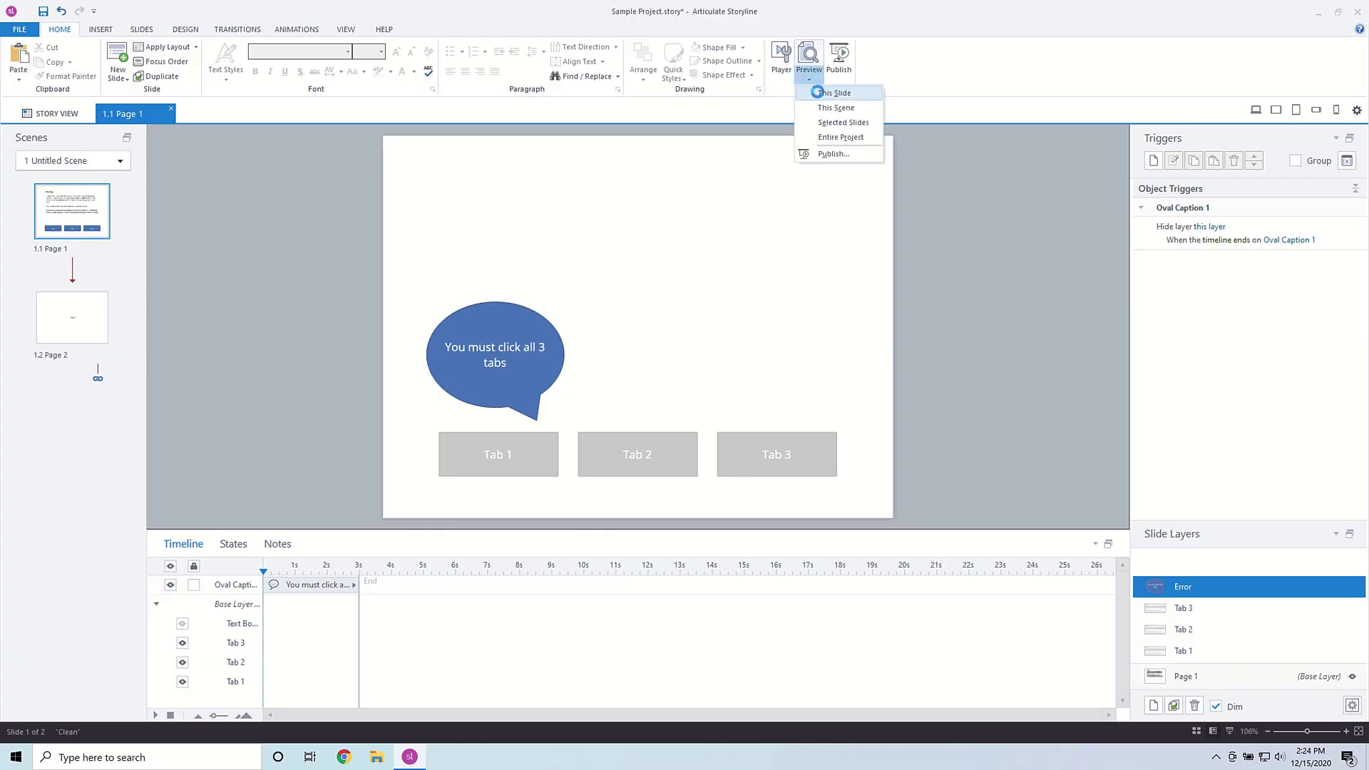
left_click(817, 91)
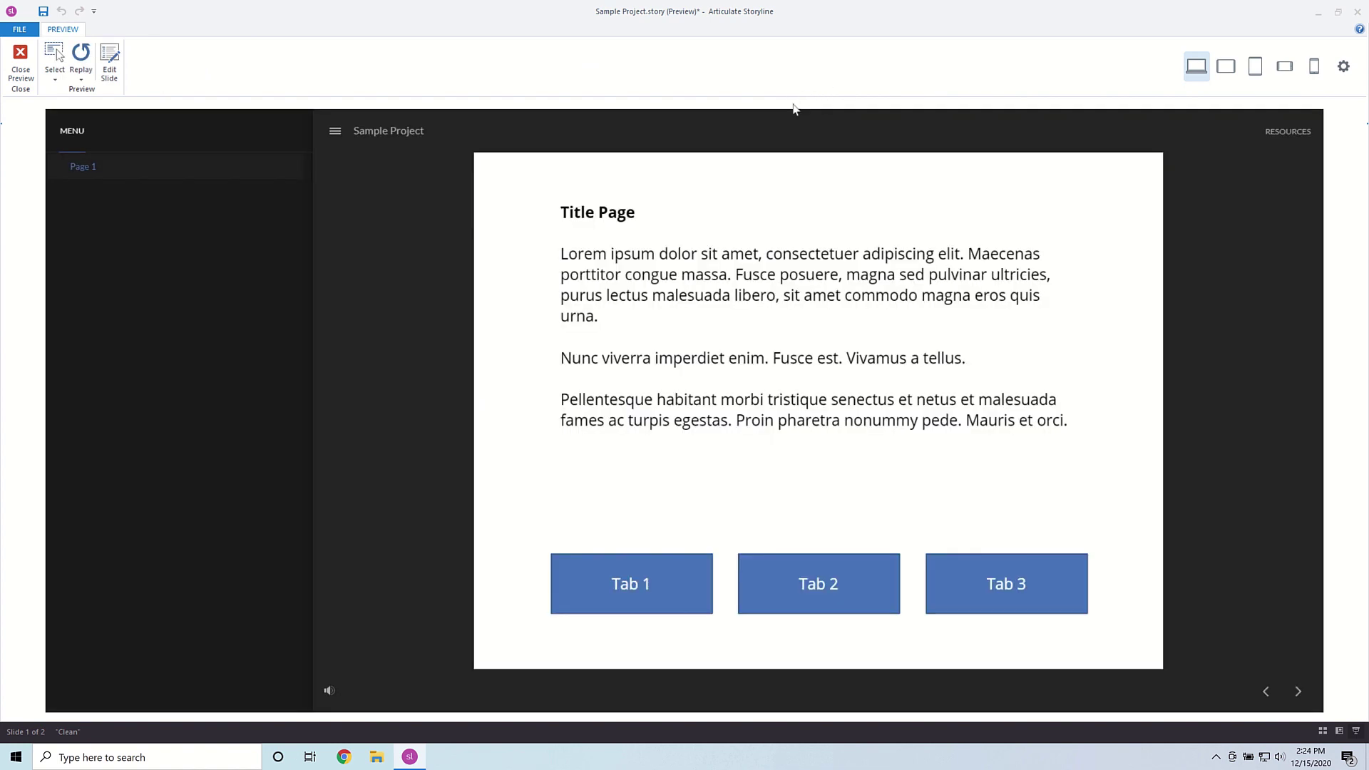
left_click(860, 580)
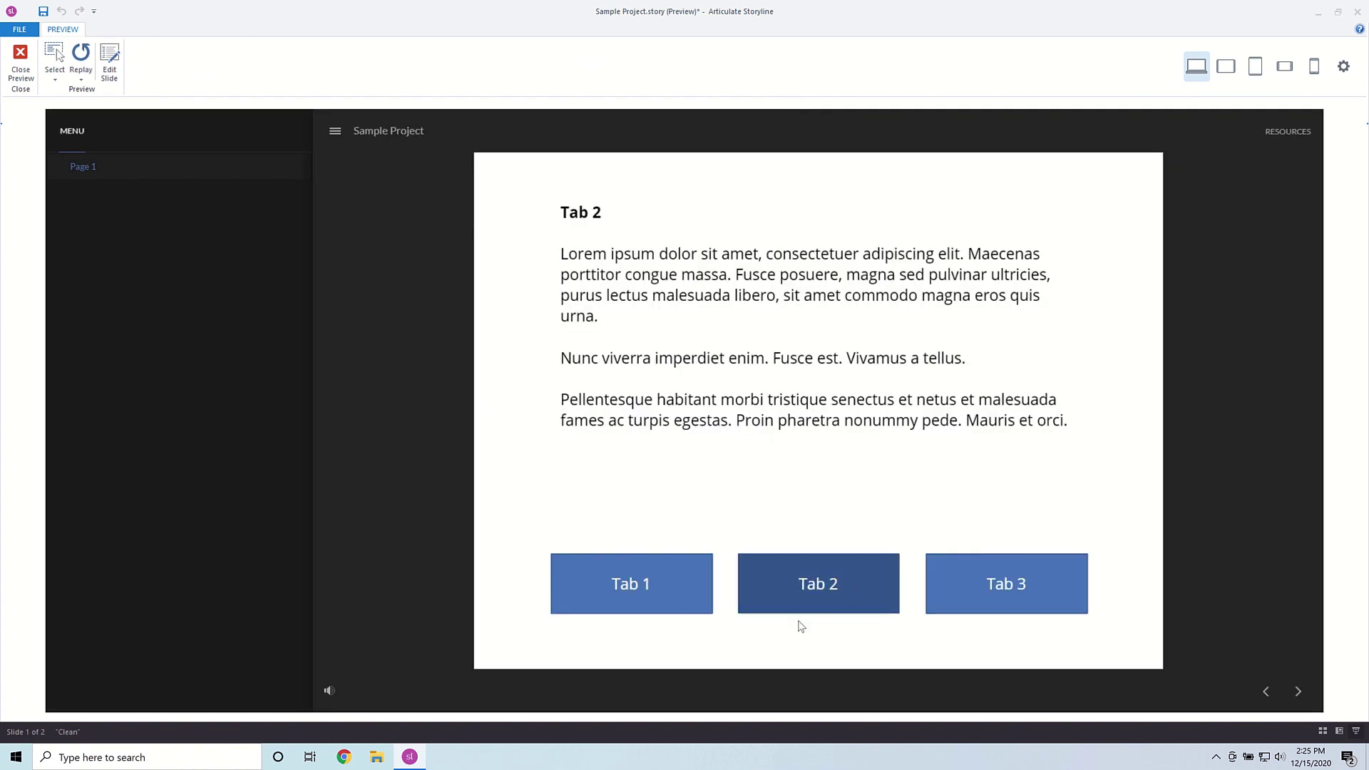
left_click(1298, 694)
Step: Visit Tab 1 and Tab 3 in the preview, test the Next button again and dismiss the link notice
left_click(691, 598)
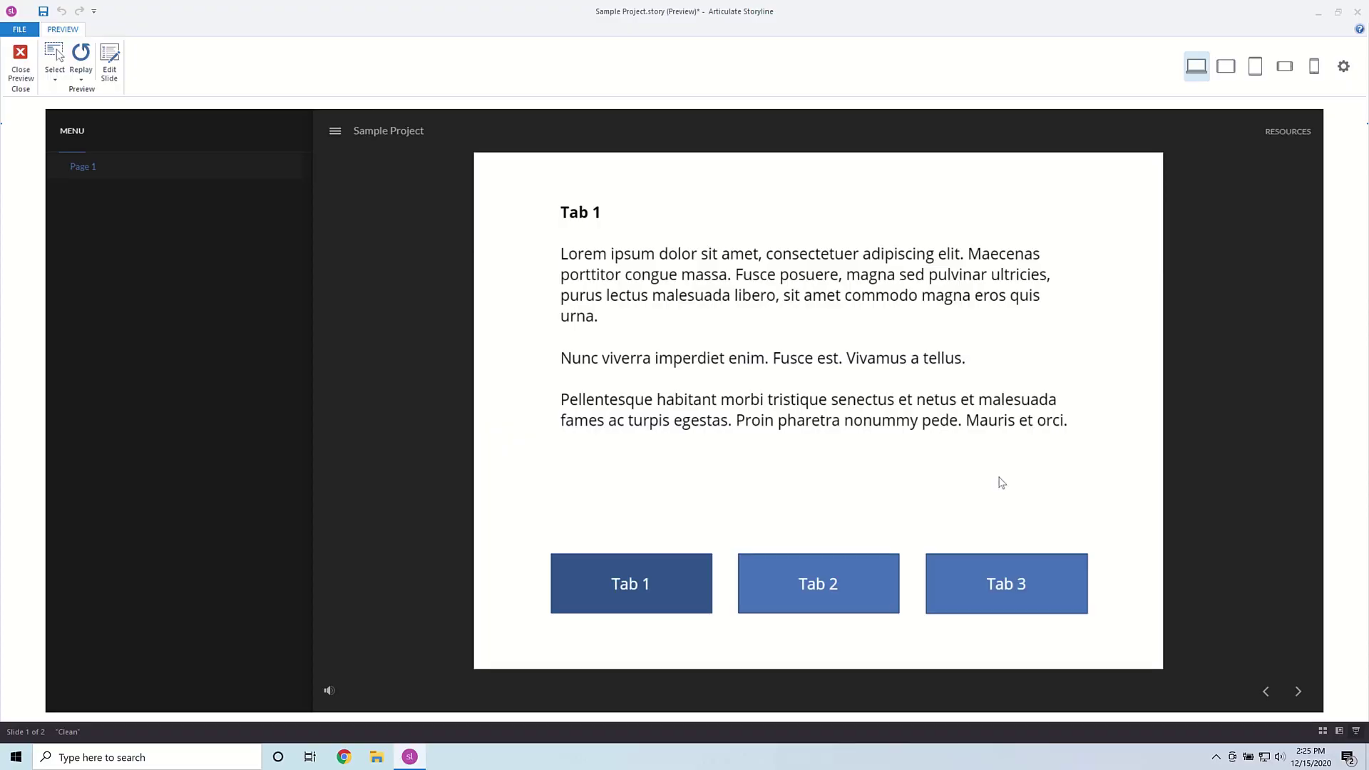
left_click(1021, 582)
left_click(1296, 694)
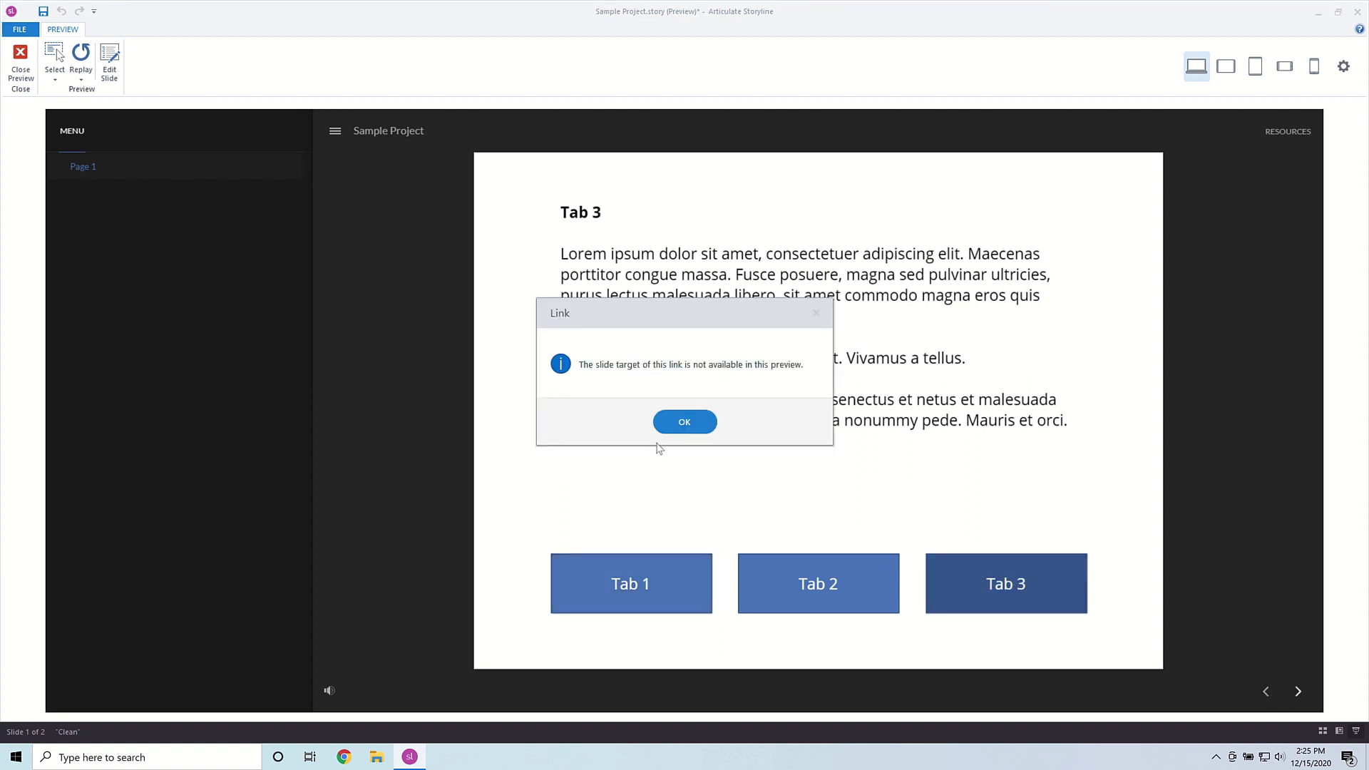
left_click(687, 425)
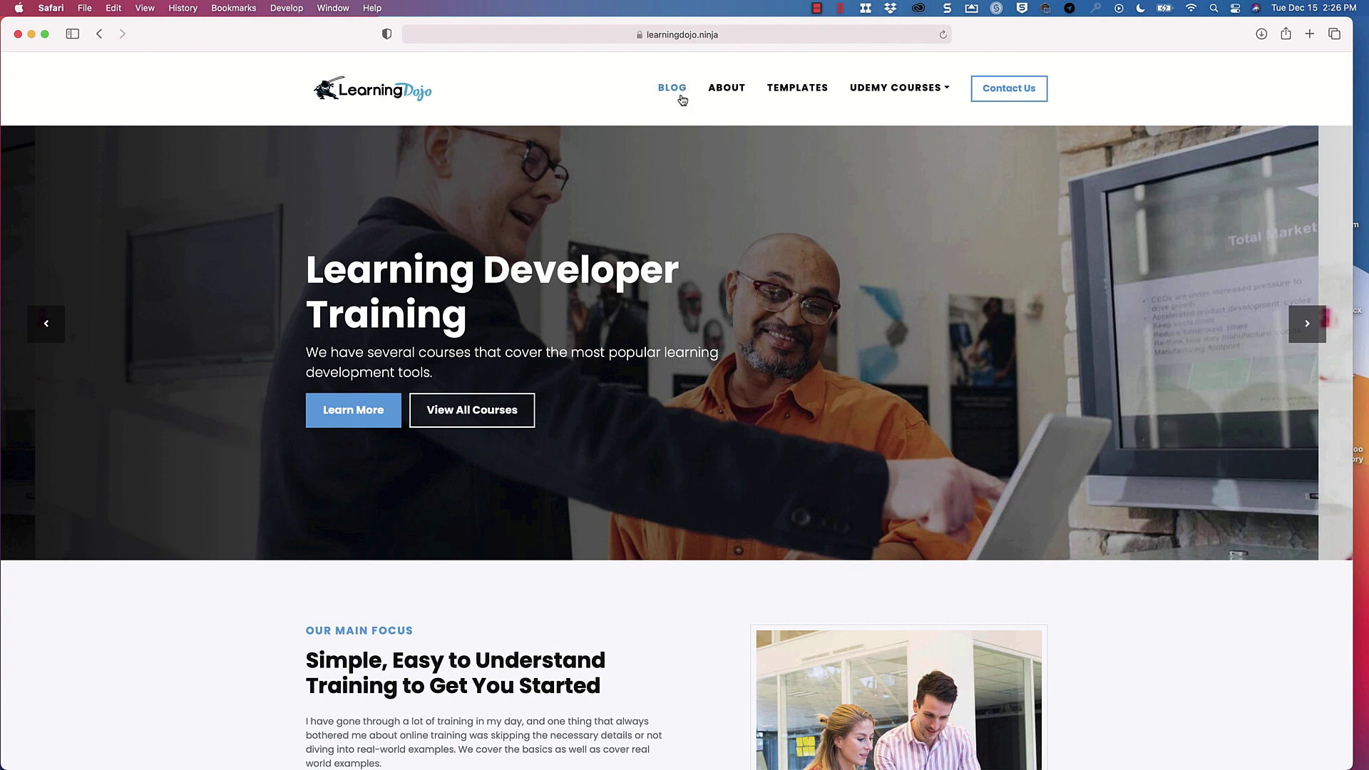
Step: Show the list of Udemy courses on the Learning Dojo website
mouse_move(936, 107)
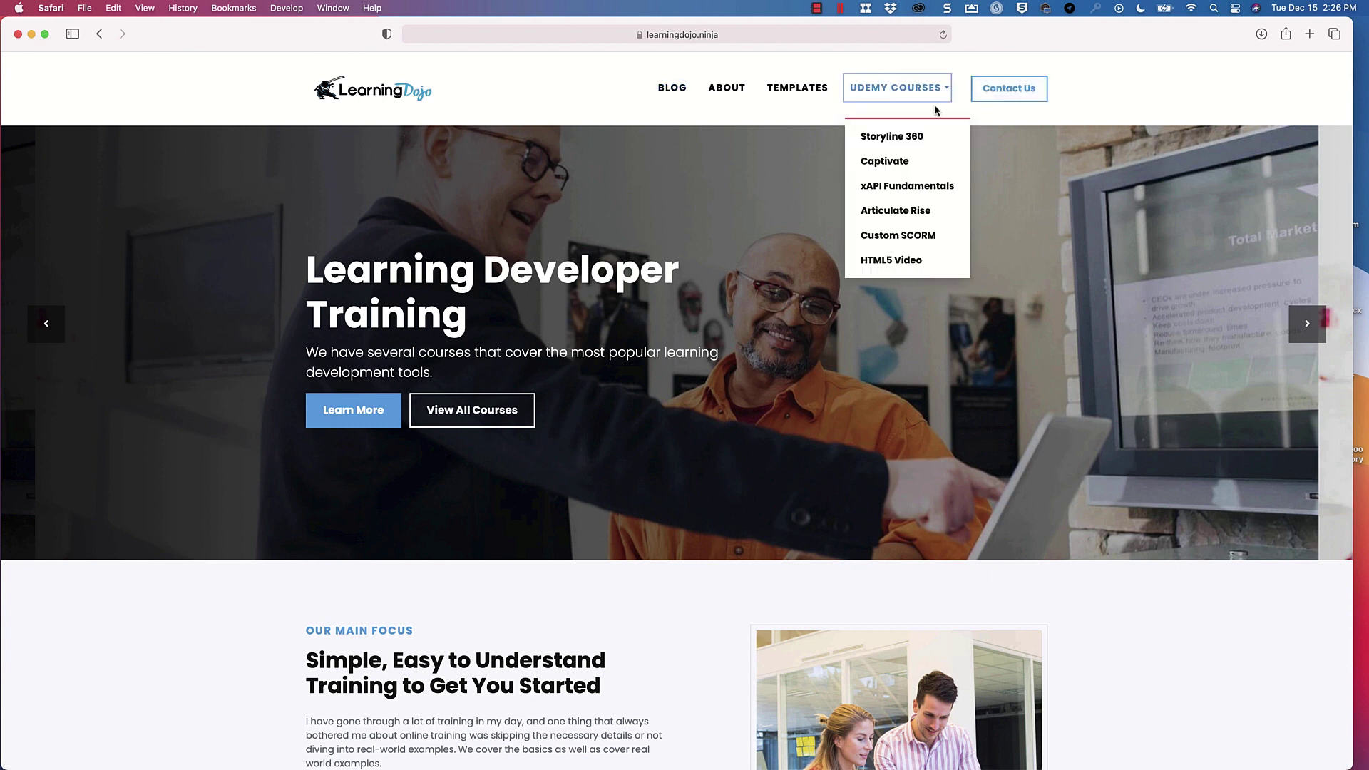